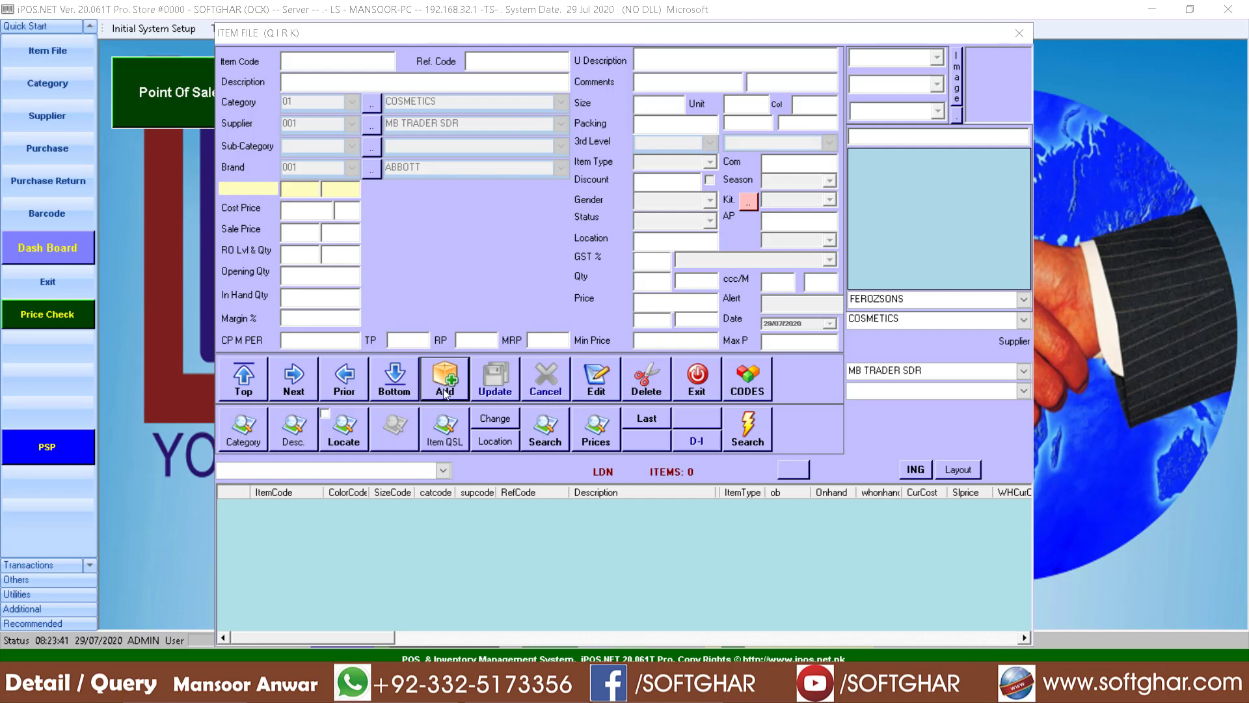
Step: Check the Panadol package photo in Paint and return to the item file
{"action": "left_click", "coordinate": [445, 384]}
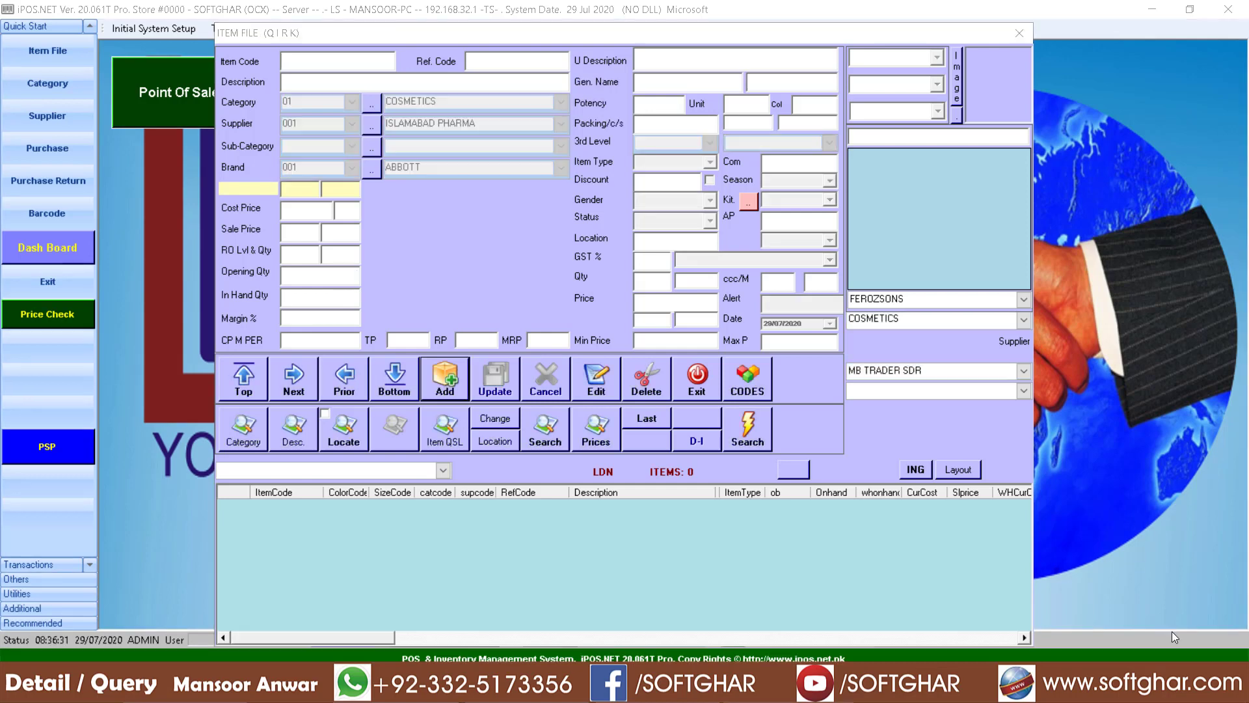
{"action": "mouse_move", "coordinate": [527, 690]}
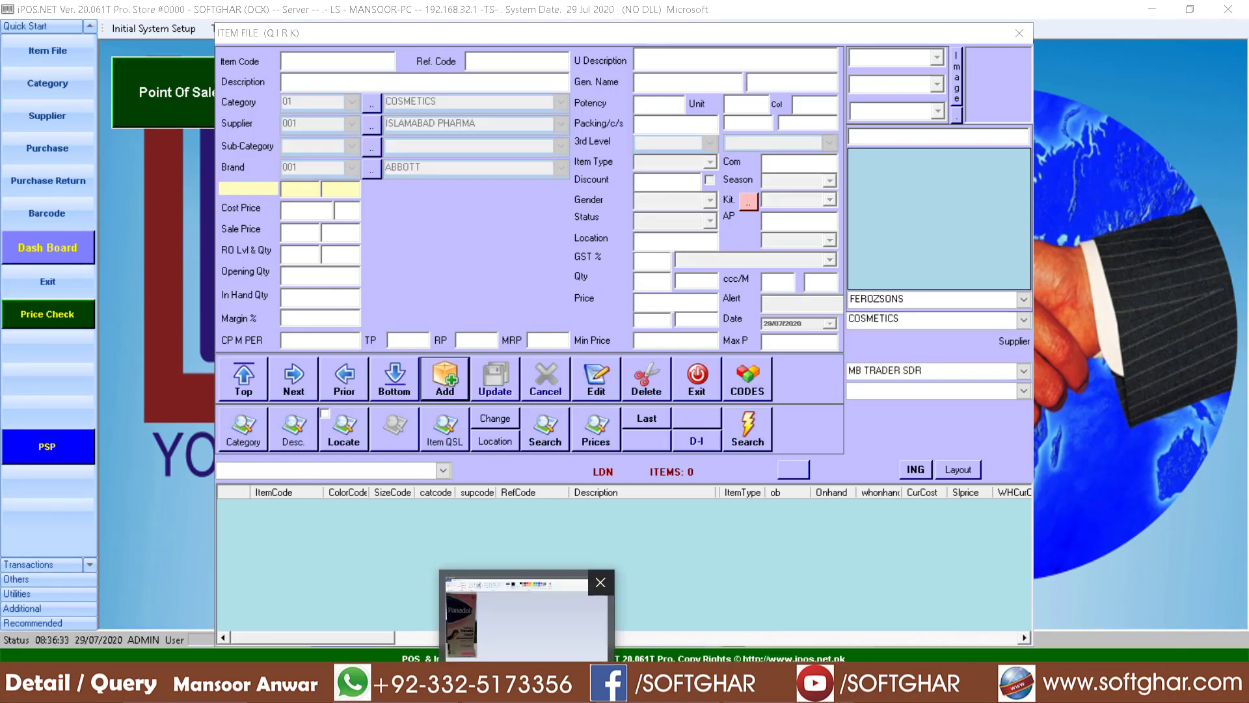
{"action": "left_click", "coordinate": [526, 612]}
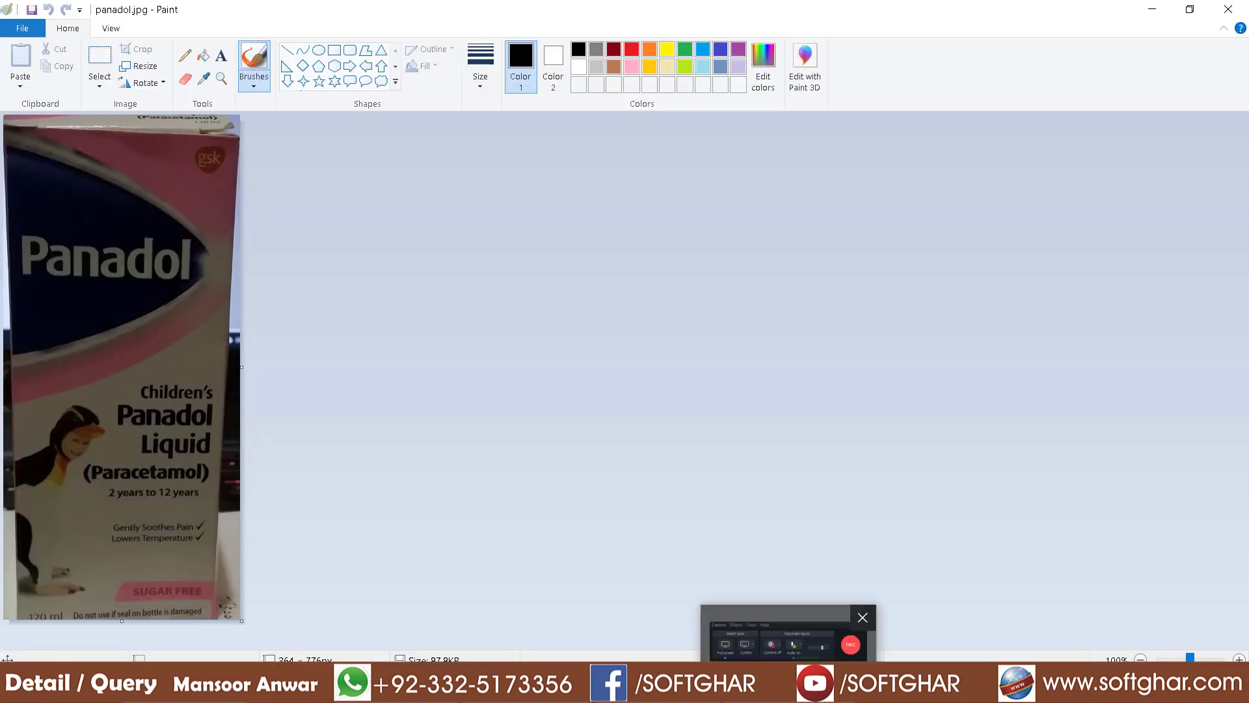
{"action": "mouse_move", "coordinate": [657, 690]}
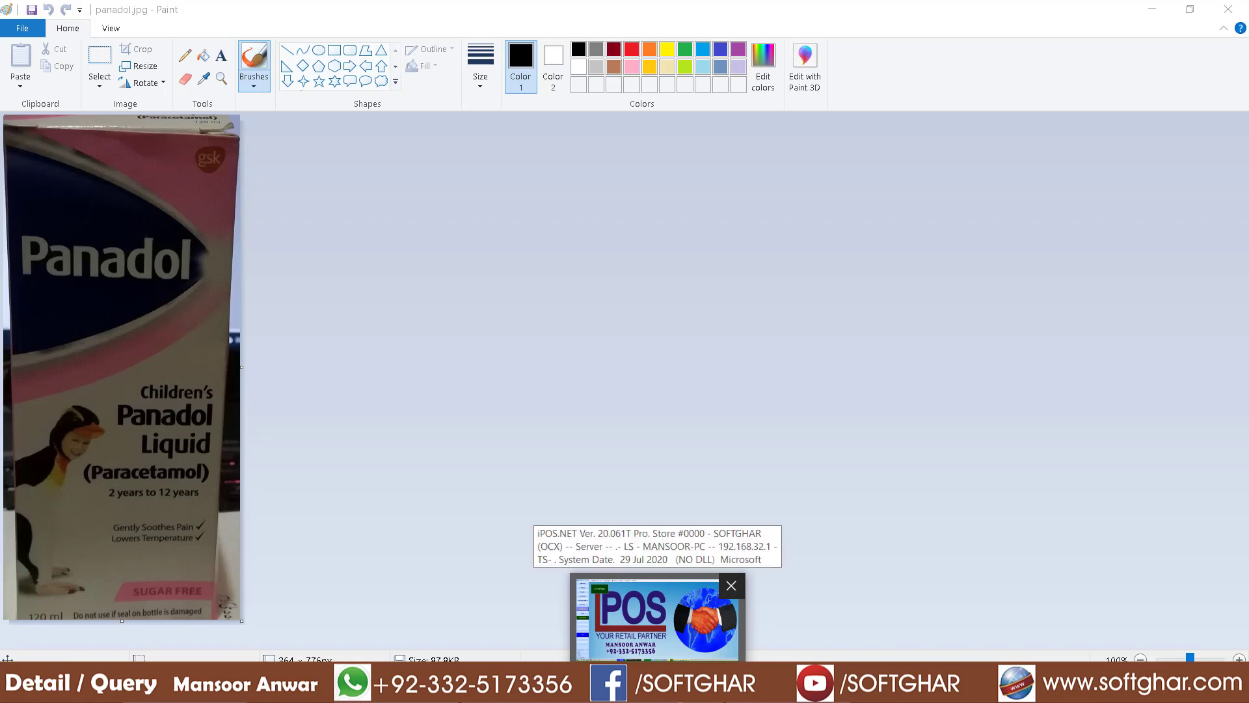
{"action": "left_click", "coordinate": [651, 619]}
Step: Start a new item with item code 010001 and description PANADOL 120ML
{"action": "left_click", "coordinate": [447, 399]}
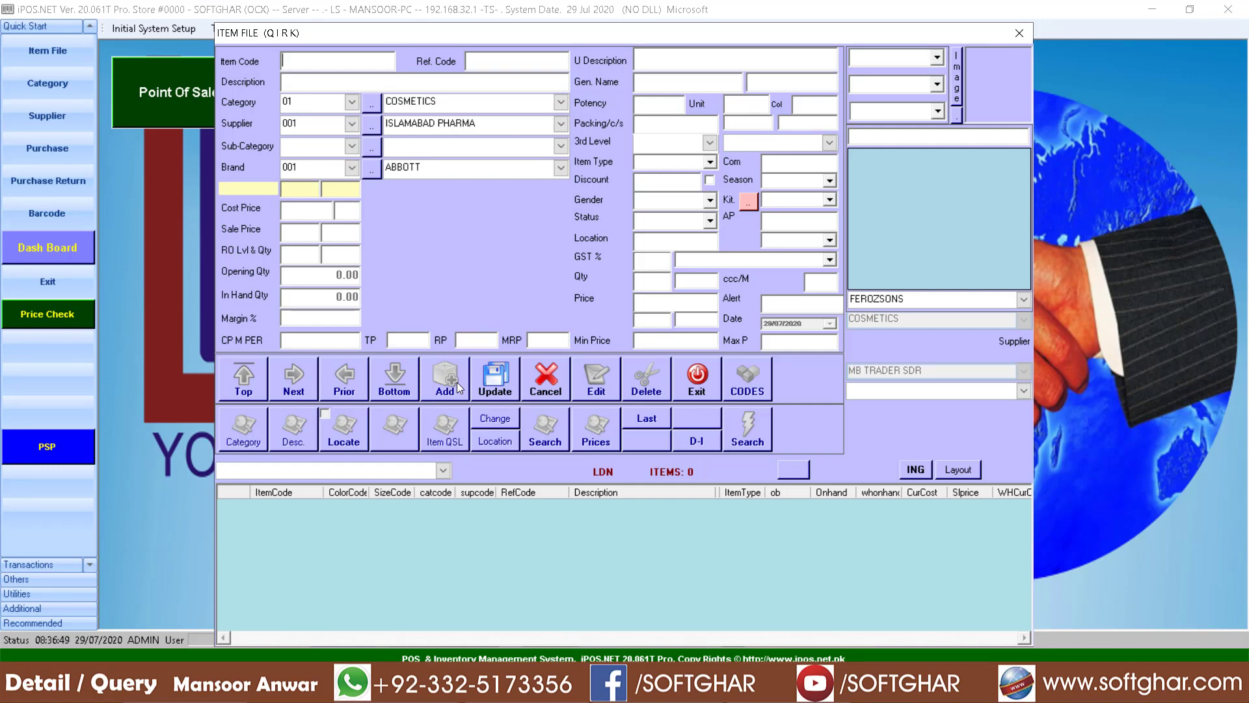
{"action": "type", "text": "010001"}
{"action": "key", "text": "Return"}
{"action": "left_click", "coordinate": [311, 82]}
{"action": "type", "text": "PANADO"}
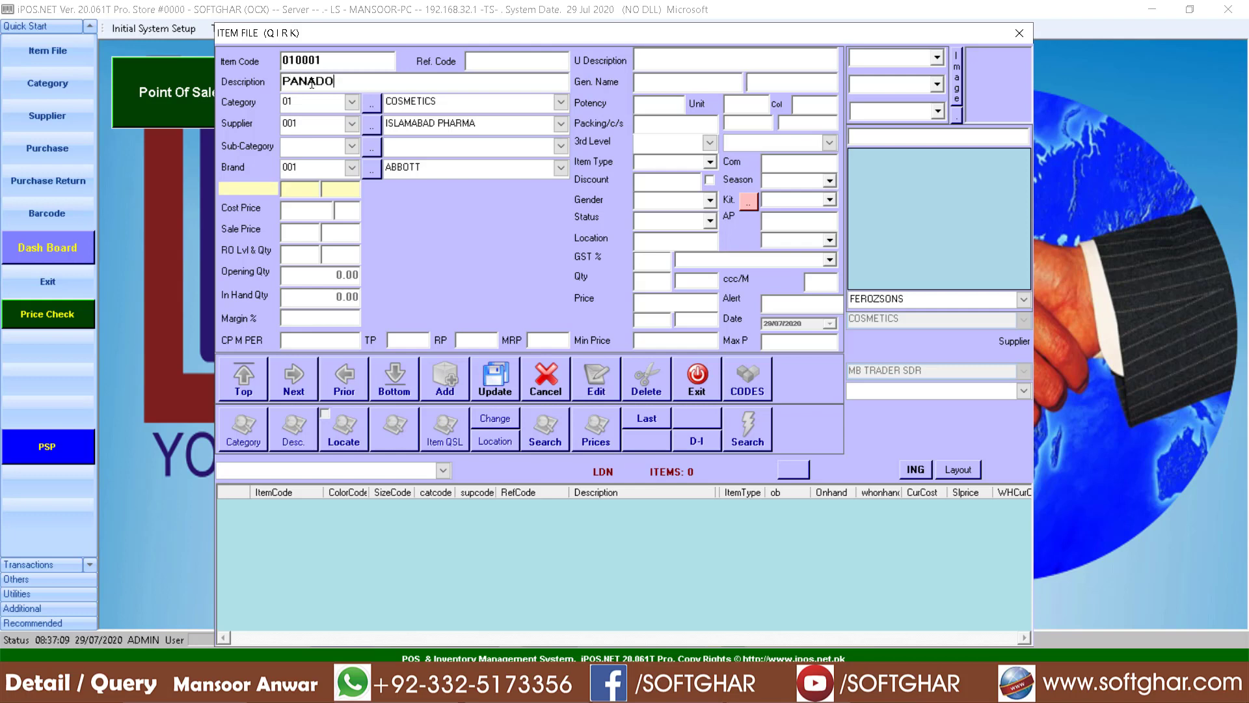
{"action": "type", "text": "L 120ML"}
Step: Underline the generic name Paracetamol on the package photo in Paint and return to the item file
{"action": "key", "text": "alt+Tab"}
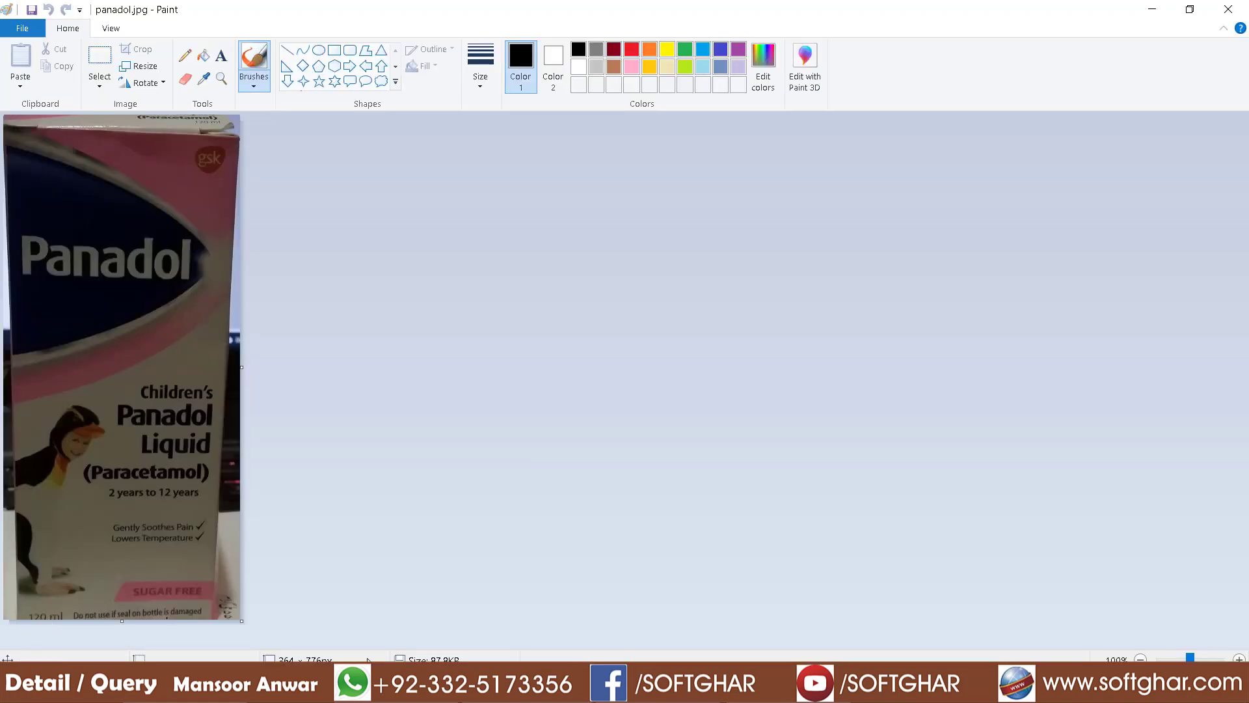
{"action": "key", "text": "alt+Tab"}
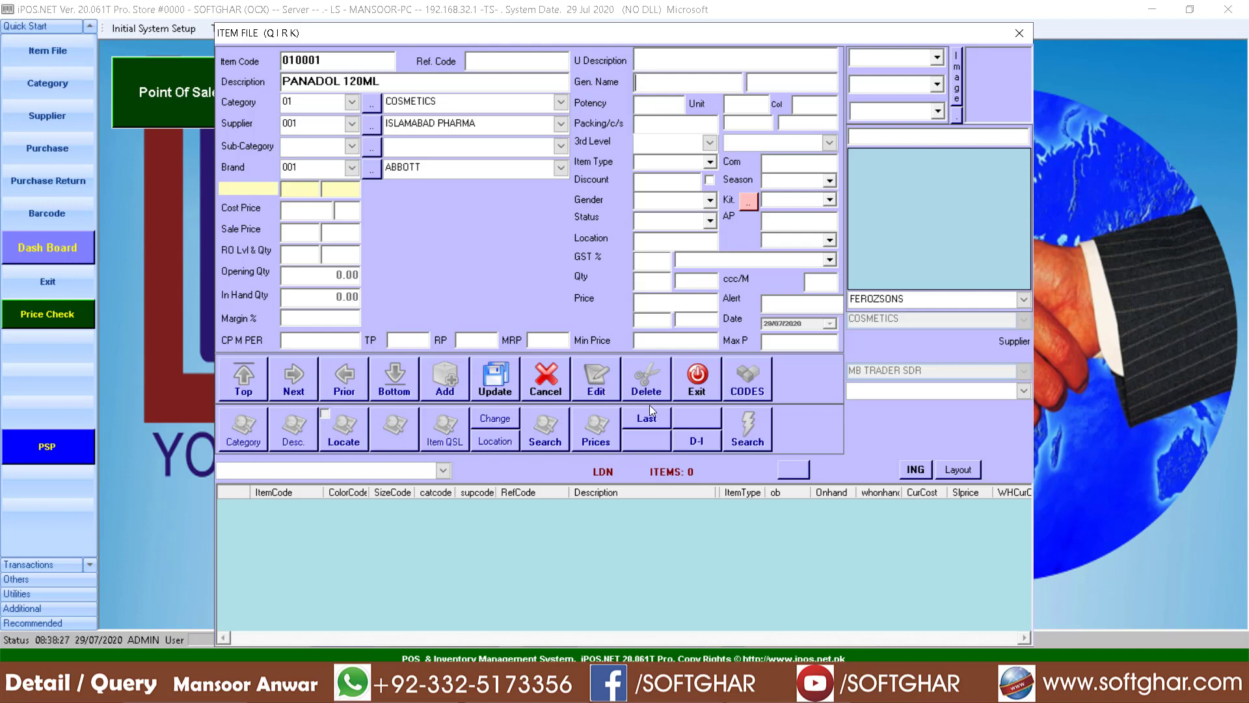
{"action": "mouse_move", "coordinate": [527, 690]}
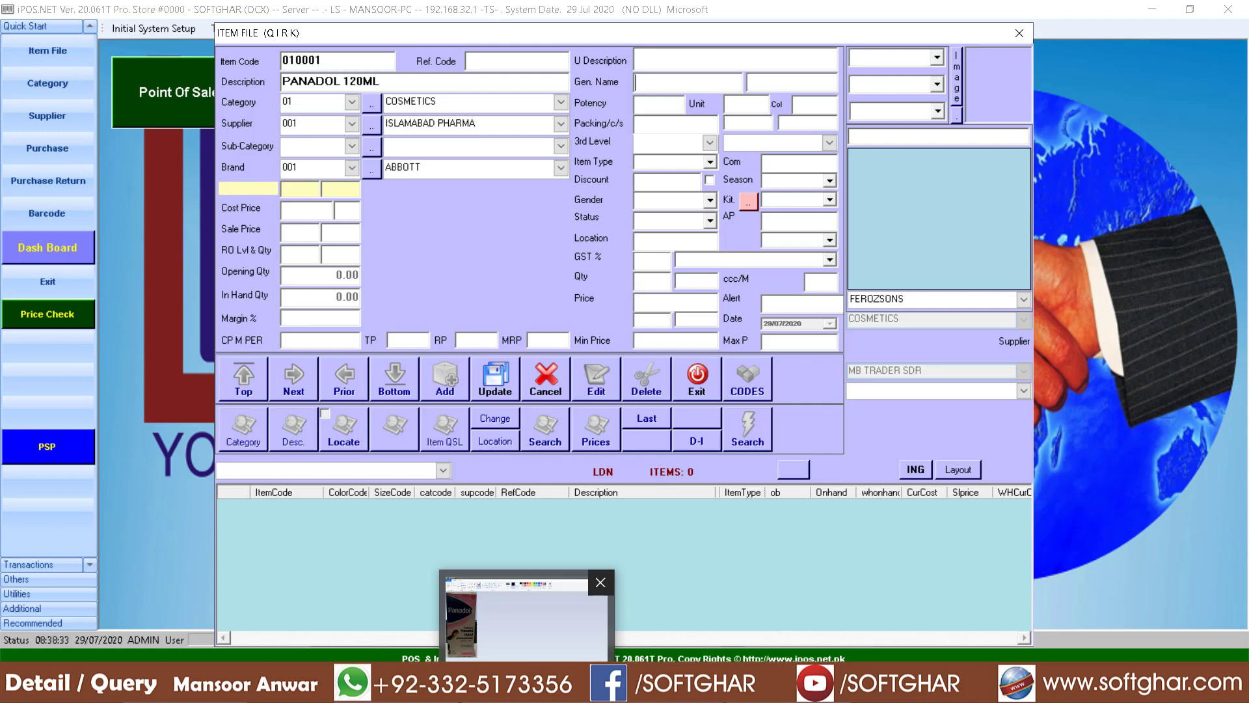
{"action": "left_click", "coordinate": [526, 615]}
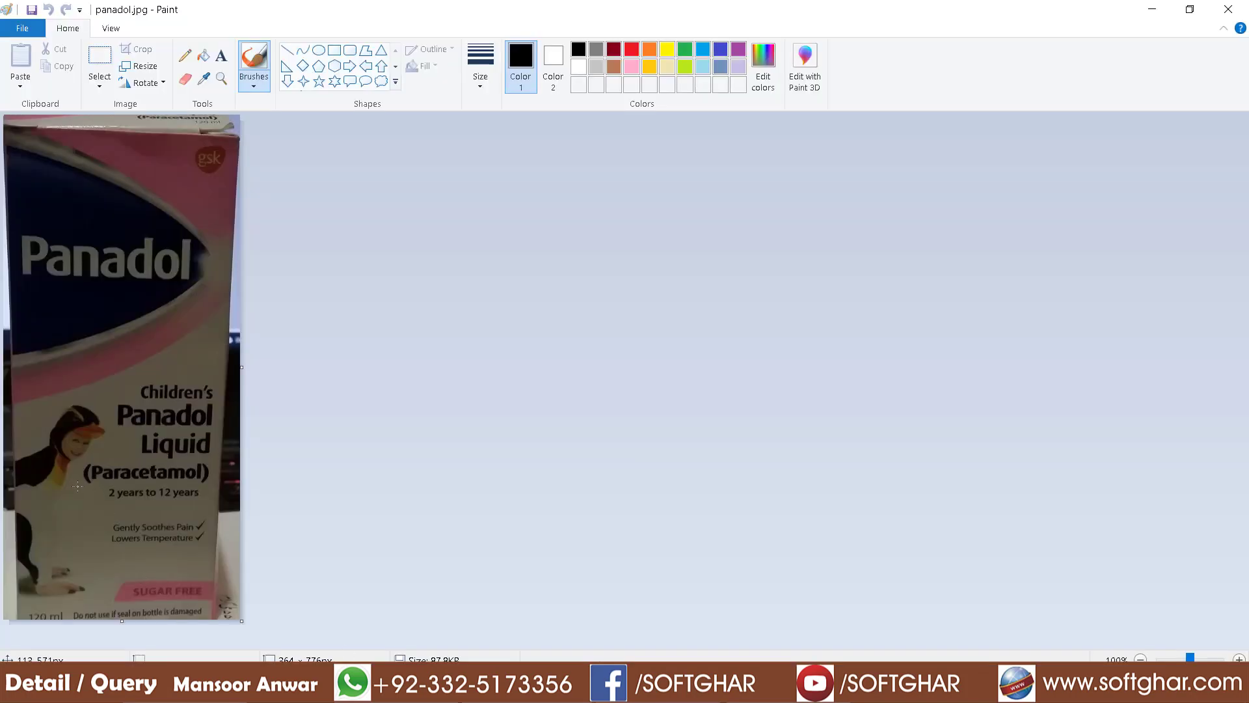
{"action": "left_click_drag", "start_coordinate": [77, 487], "coordinate": [216, 488]}
{"action": "key", "text": "alt+Tab"}
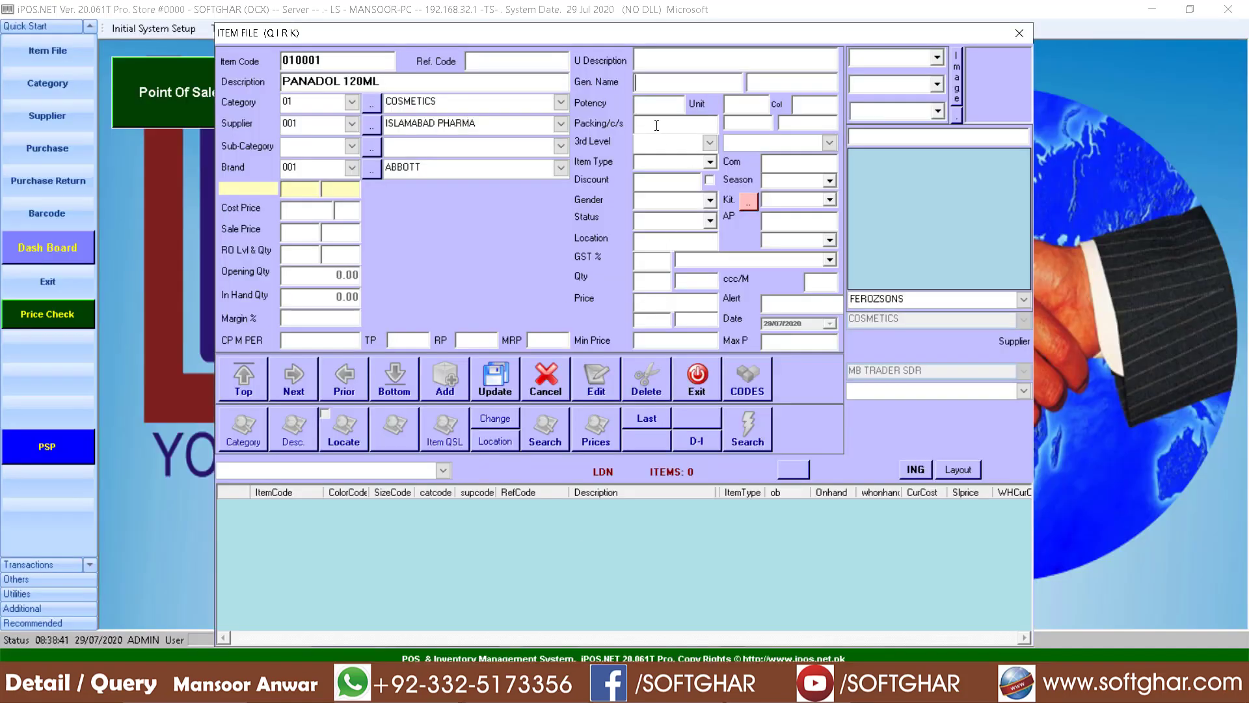
Step: Enter paracetamol as the generic name, 120 ML as the potency and unit, and 1 as the packing
{"action": "type", "text": "paracetamol"}
{"action": "left_click", "coordinate": [657, 110]}
{"action": "type", "text": "120"}
{"action": "left_click", "coordinate": [731, 106]}
{"action": "type", "text": "ML"}
{"action": "left_click", "coordinate": [657, 127]}
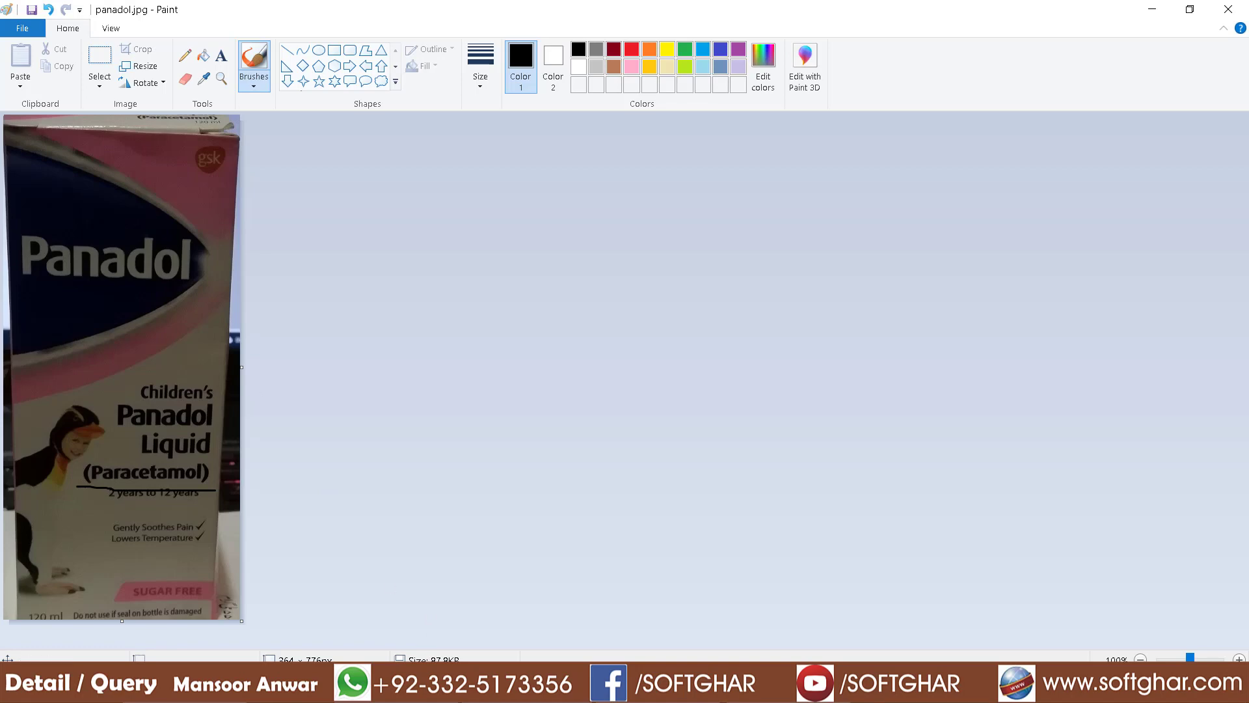
{"action": "key", "text": "alt+Tab"}
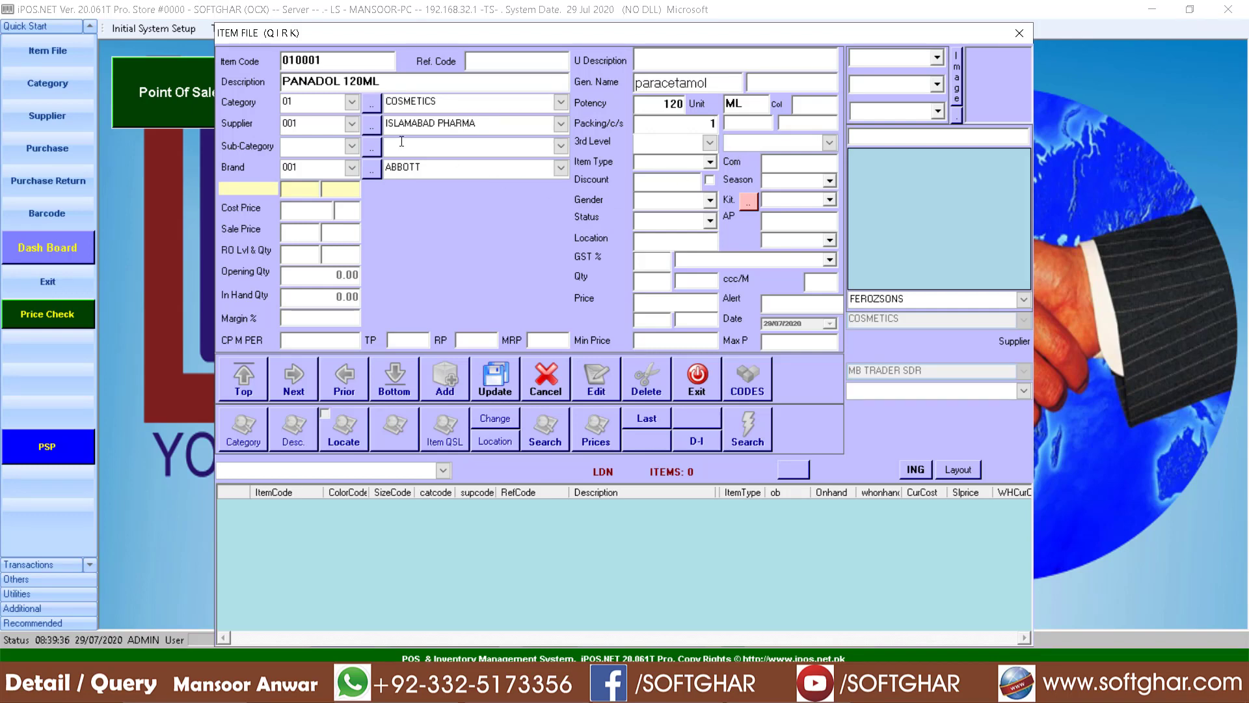
Step: Look over the category records and set the item's category to 01 MEDICINE
{"action": "left_click", "coordinate": [352, 103]}
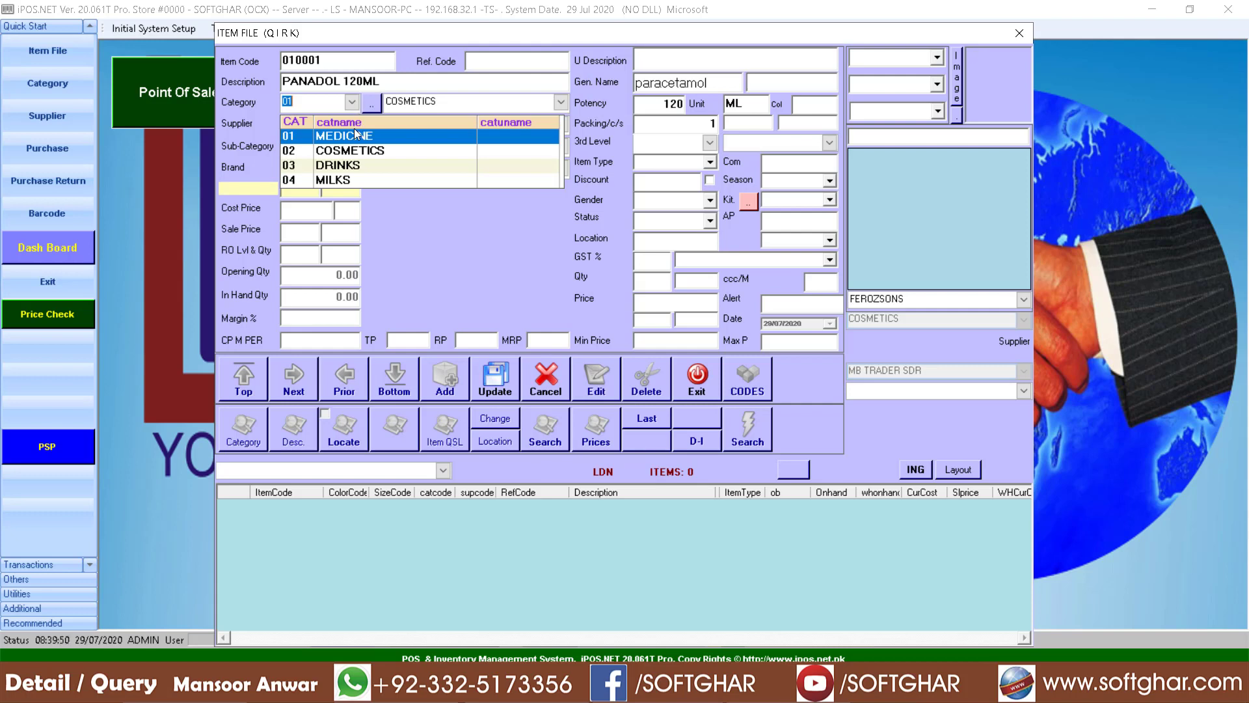
{"action": "left_click", "coordinate": [371, 105]}
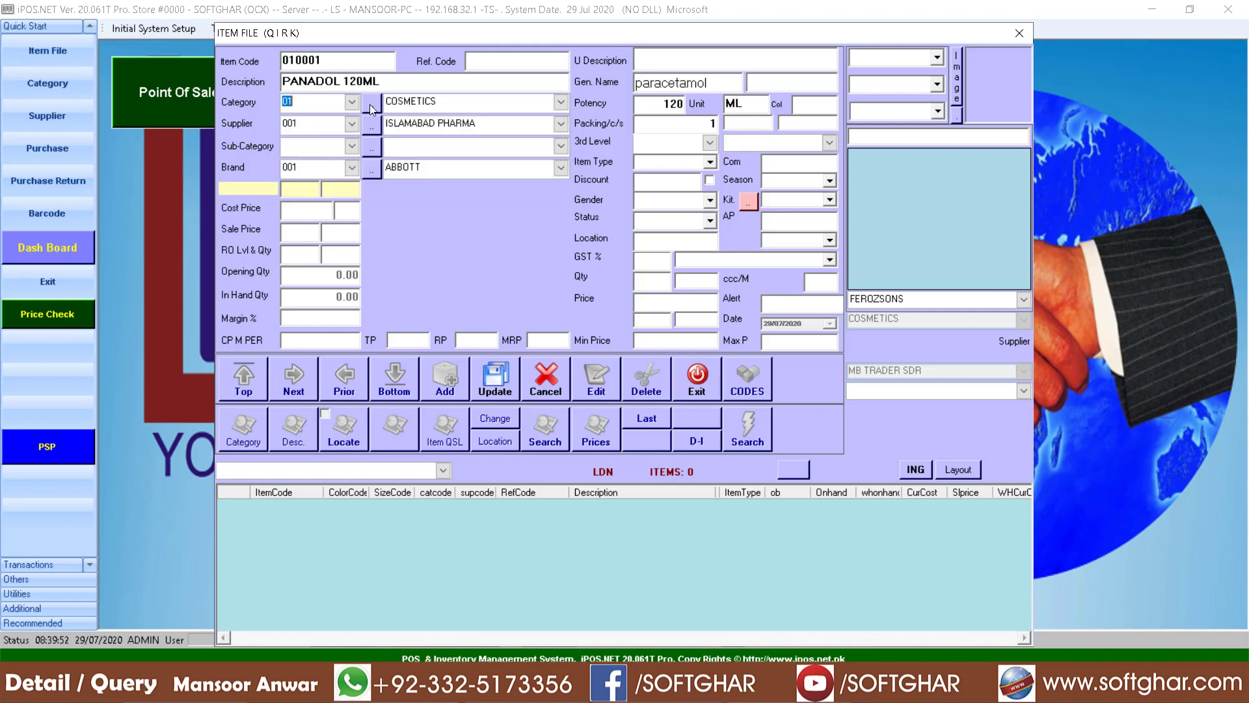
{"action": "left_click", "coordinate": [370, 104]}
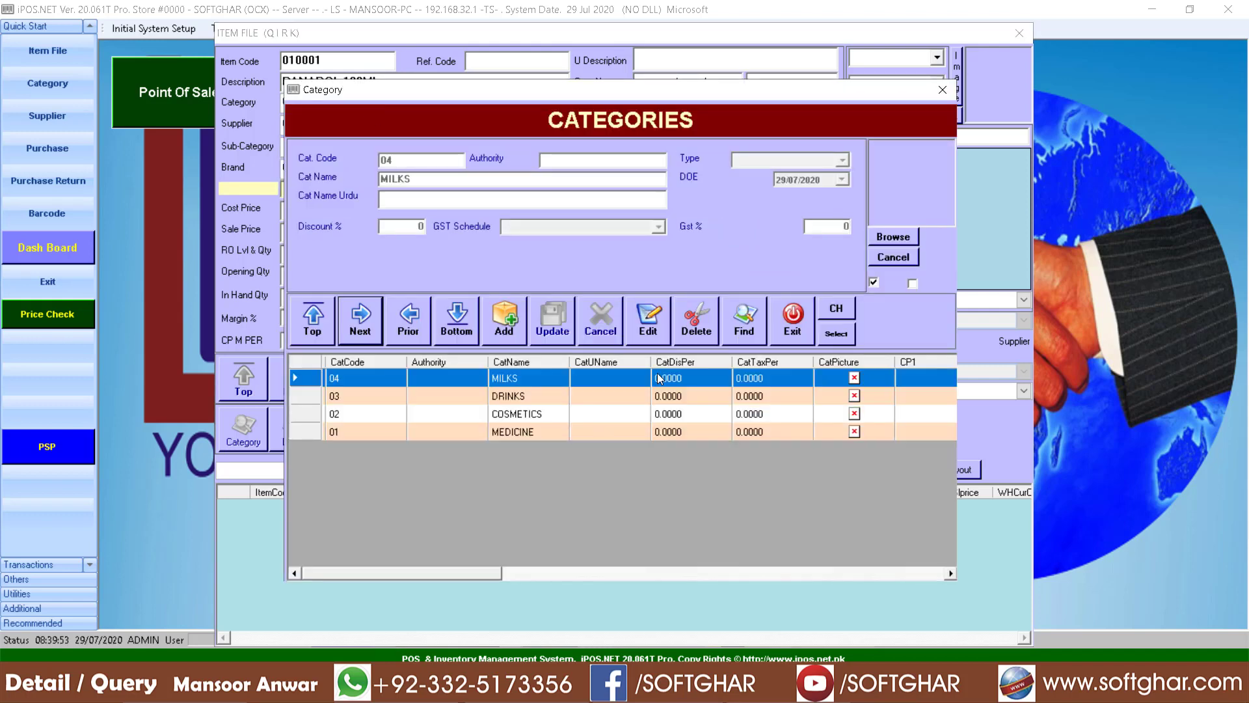
{"action": "left_click", "coordinate": [792, 319]}
{"action": "left_click", "coordinate": [352, 103]}
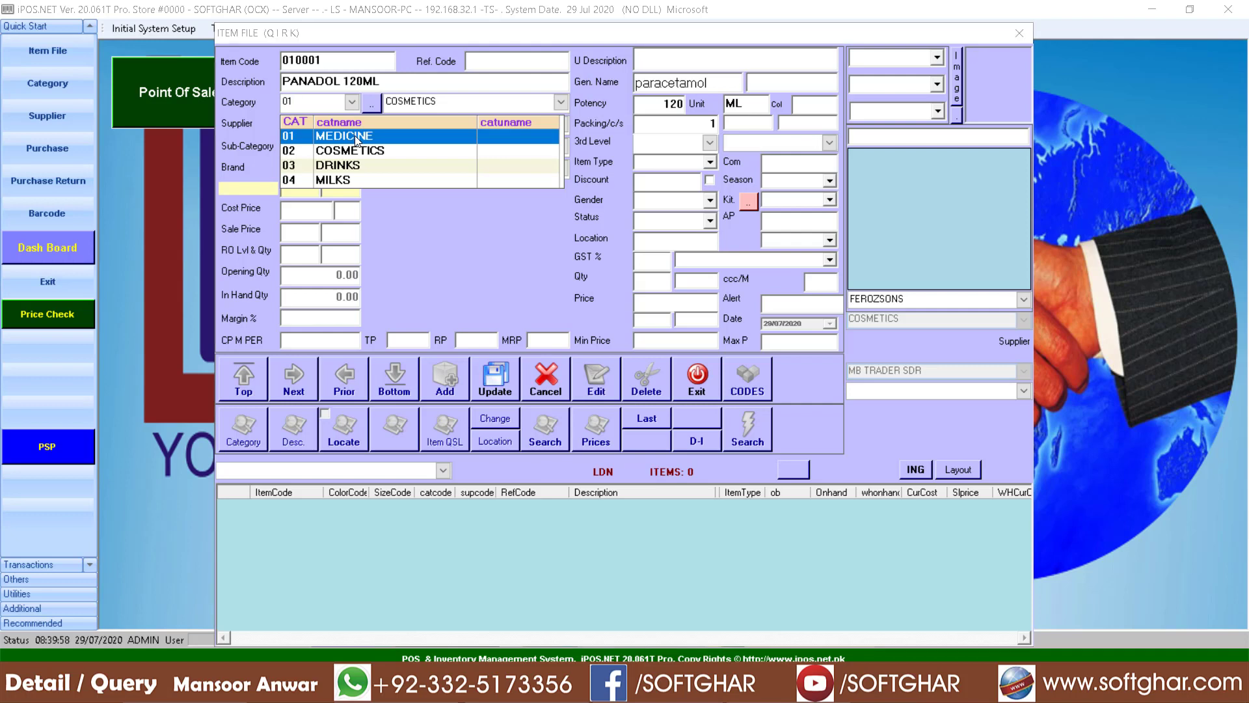
{"action": "left_click", "coordinate": [356, 137]}
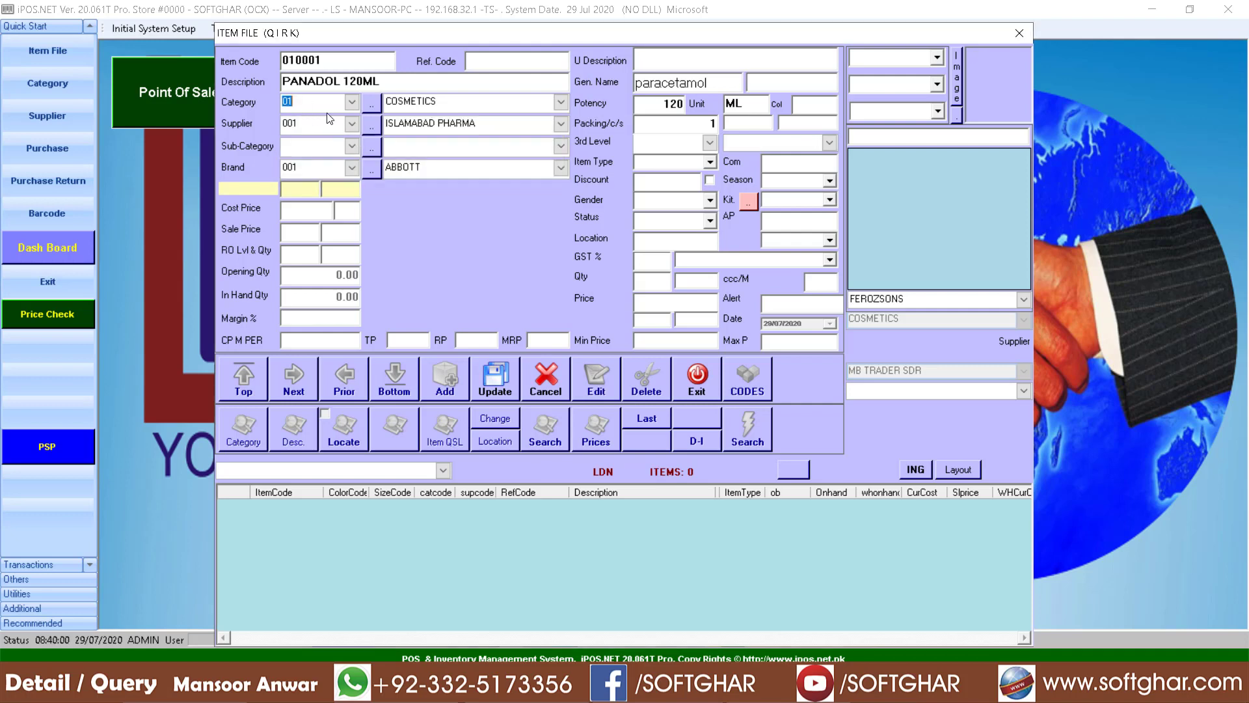
Step: Set the item's supplier to 002 ISLAMABAD PHARMA
{"action": "left_click", "coordinate": [324, 126]}
{"action": "left_click", "coordinate": [352, 124]}
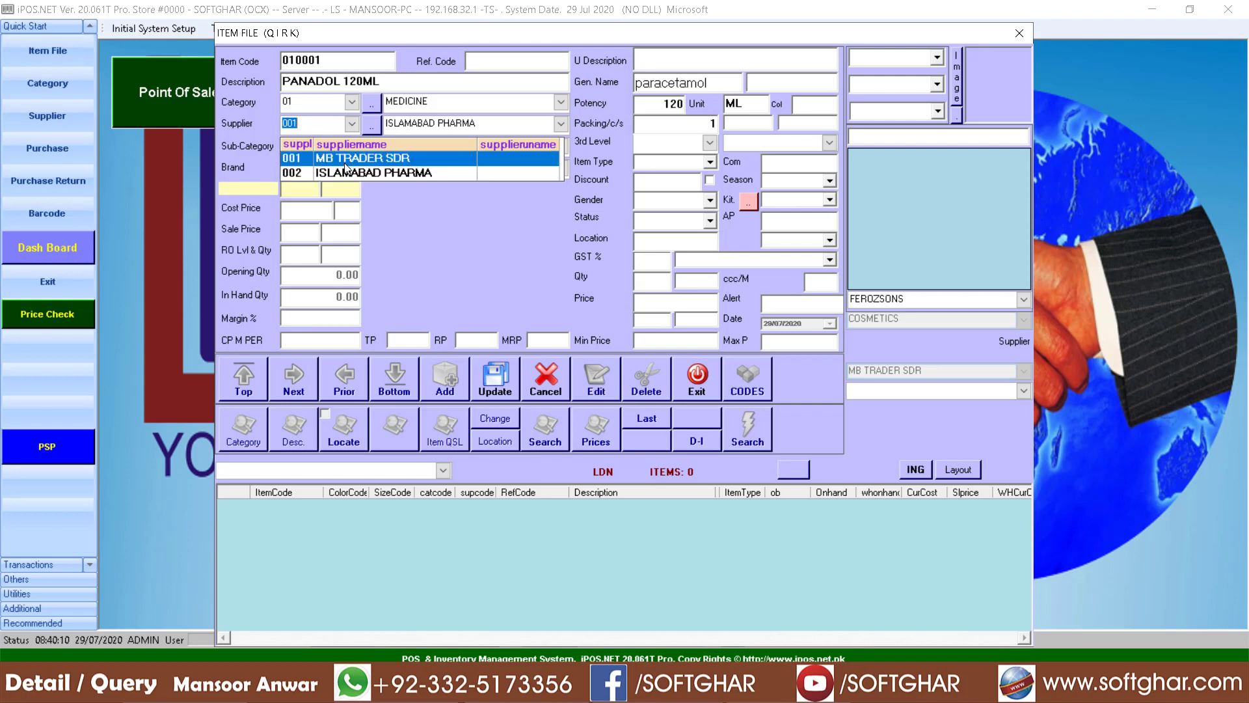
{"action": "left_click", "coordinate": [367, 169]}
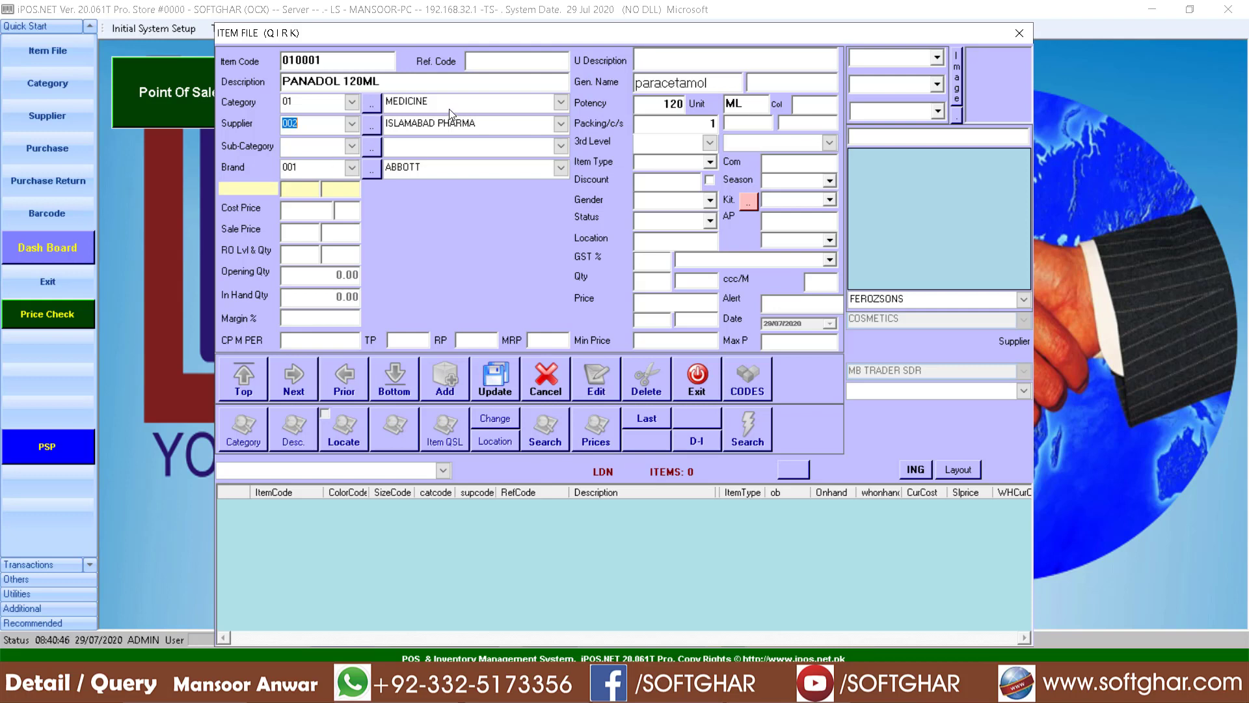
Step: Check the manufacturer on the package photo and set the item's brand to 002 GLAXOSMITHKLINE
{"action": "left_click", "coordinate": [351, 168]}
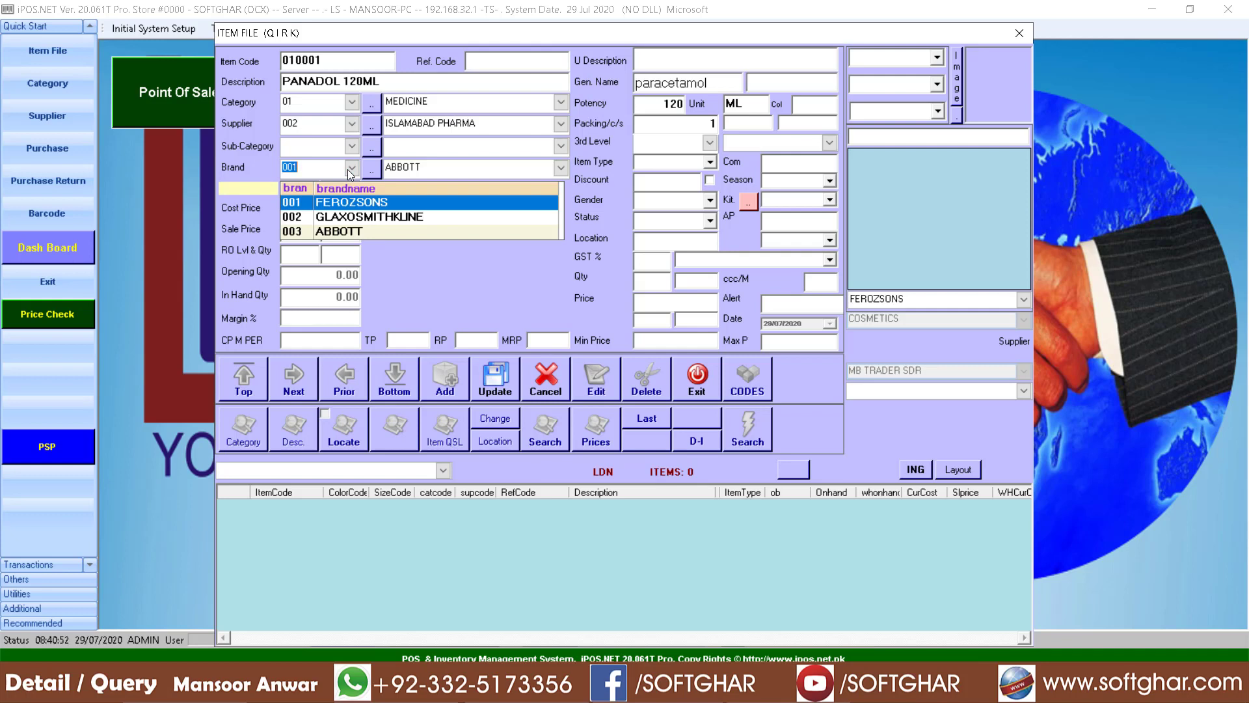
{"action": "key", "text": "Down"}
{"action": "key", "text": "Down"}
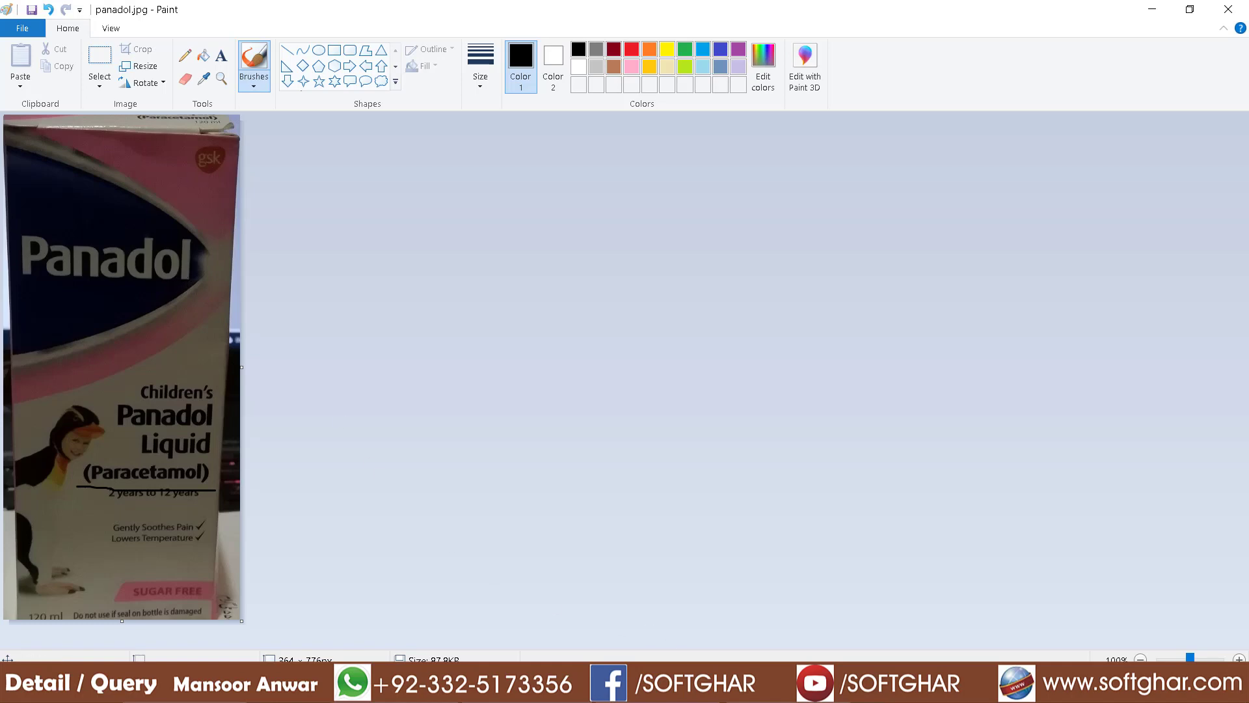
{"action": "key", "text": "alt+Tab"}
{"action": "left_click", "coordinate": [351, 168]}
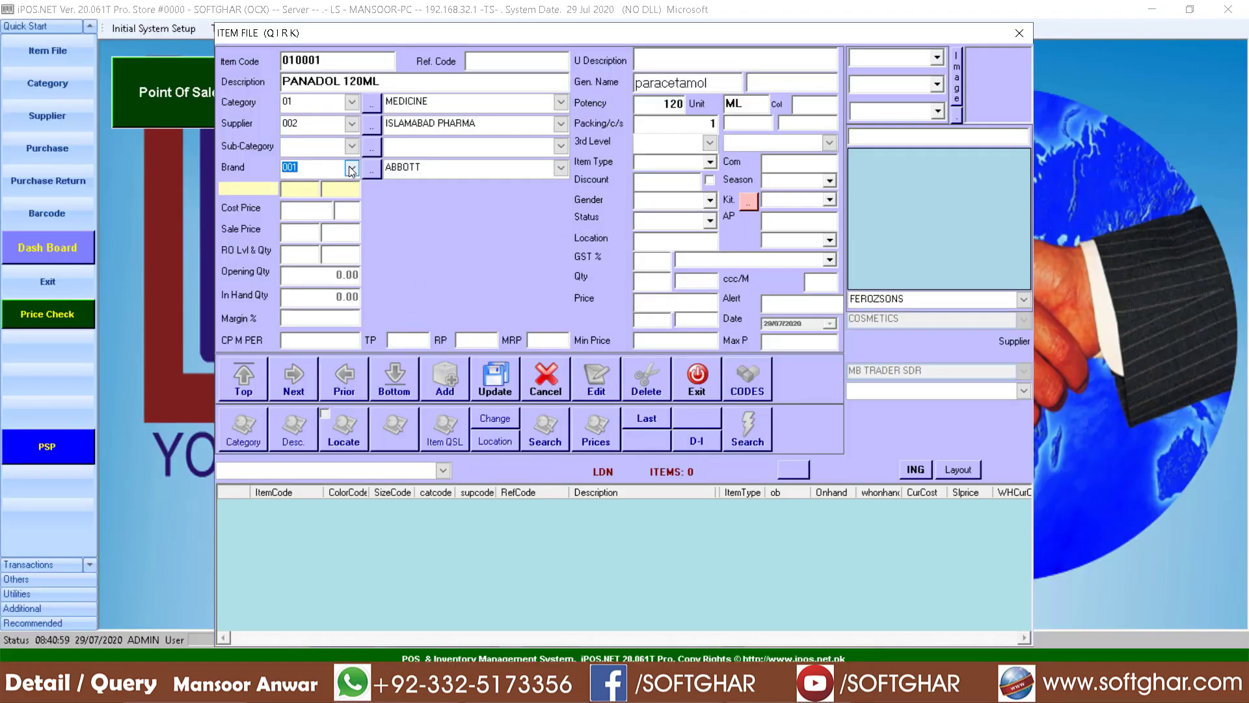
{"action": "left_click", "coordinate": [365, 216]}
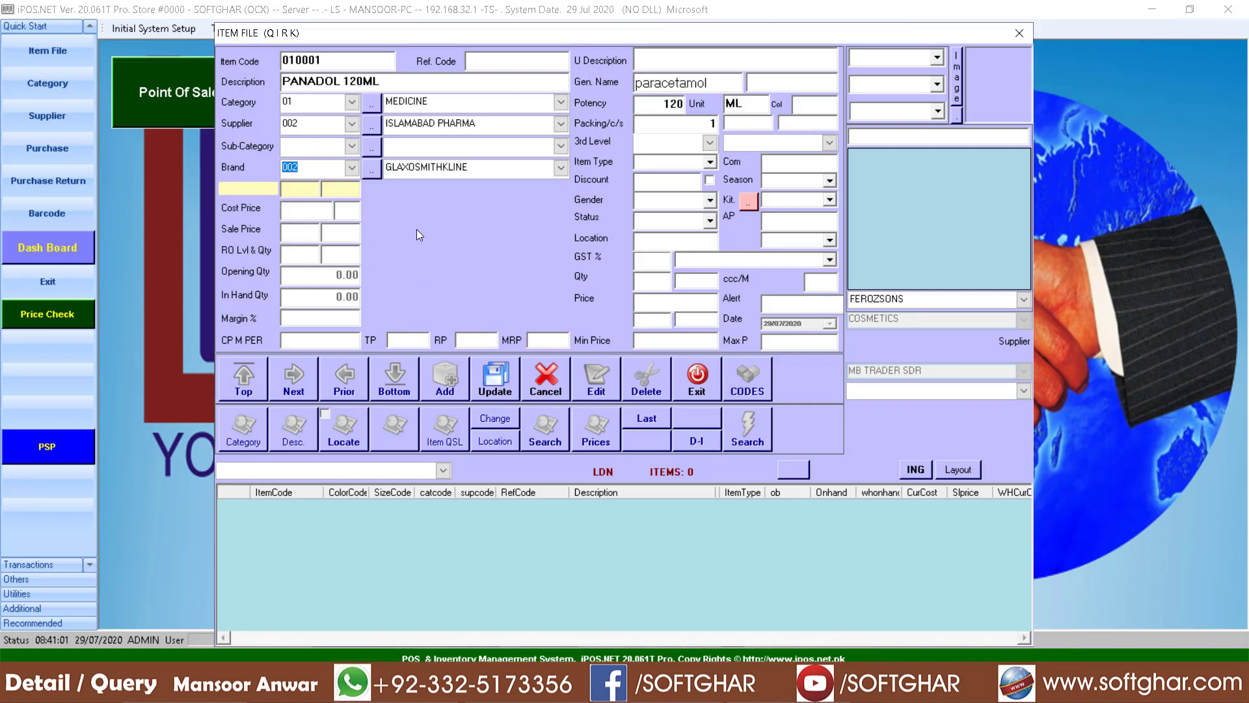
Step: Set the cost price to 80 and the adjoining markup value to 15
{"action": "left_click", "coordinate": [307, 213]}
{"action": "type", "text": "6"}
{"action": "type", "text": "0"}
{"action": "left_click", "coordinate": [348, 215]}
{"action": "type", "text": "15"}
{"action": "key", "text": "Return"}
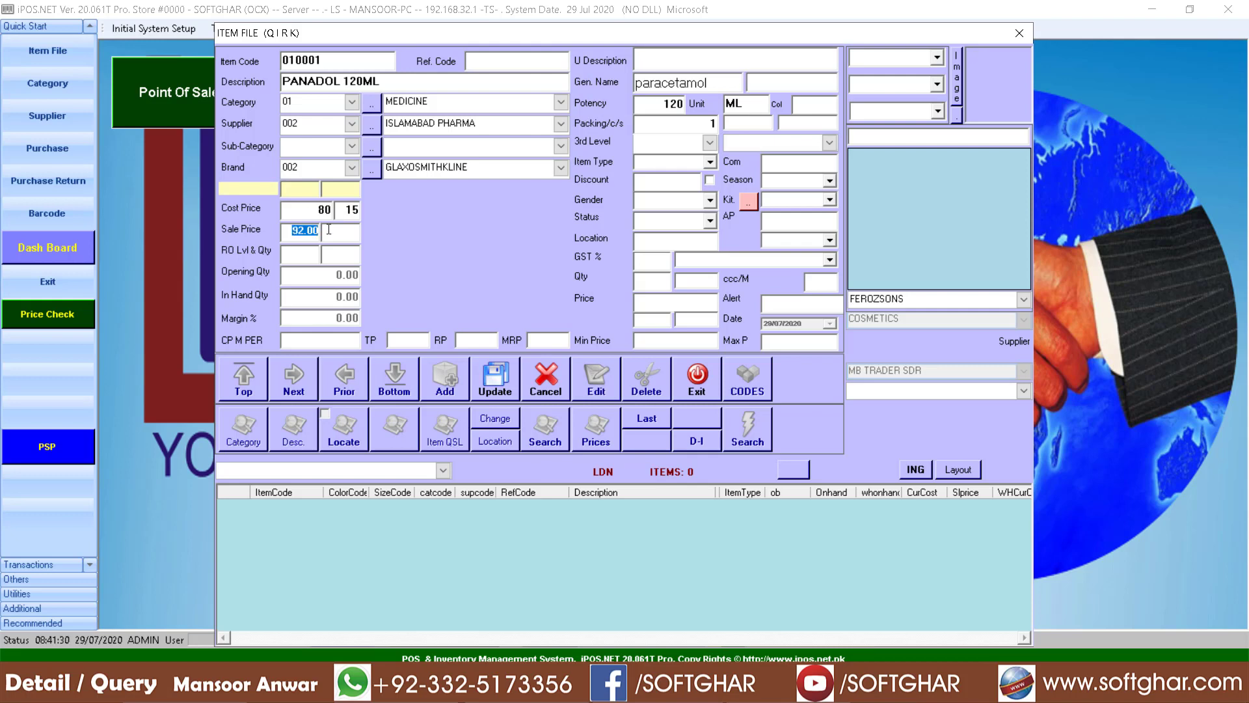
Step: Set the two sale prices to 90 and 85, and the reorder level and quantity to 10 and 20
{"action": "type", "text": "90"}
{"action": "type", "text": "5"}
{"action": "double_click", "coordinate": [354, 233]}
{"action": "left_click", "coordinate": [314, 256]}
{"action": "type", "text": "8"}
{"action": "type", "text": "20"}
Step: Look over the item type and GST schedule options, and set the item's location to C 2 R2
{"action": "left_click", "coordinate": [711, 162]}
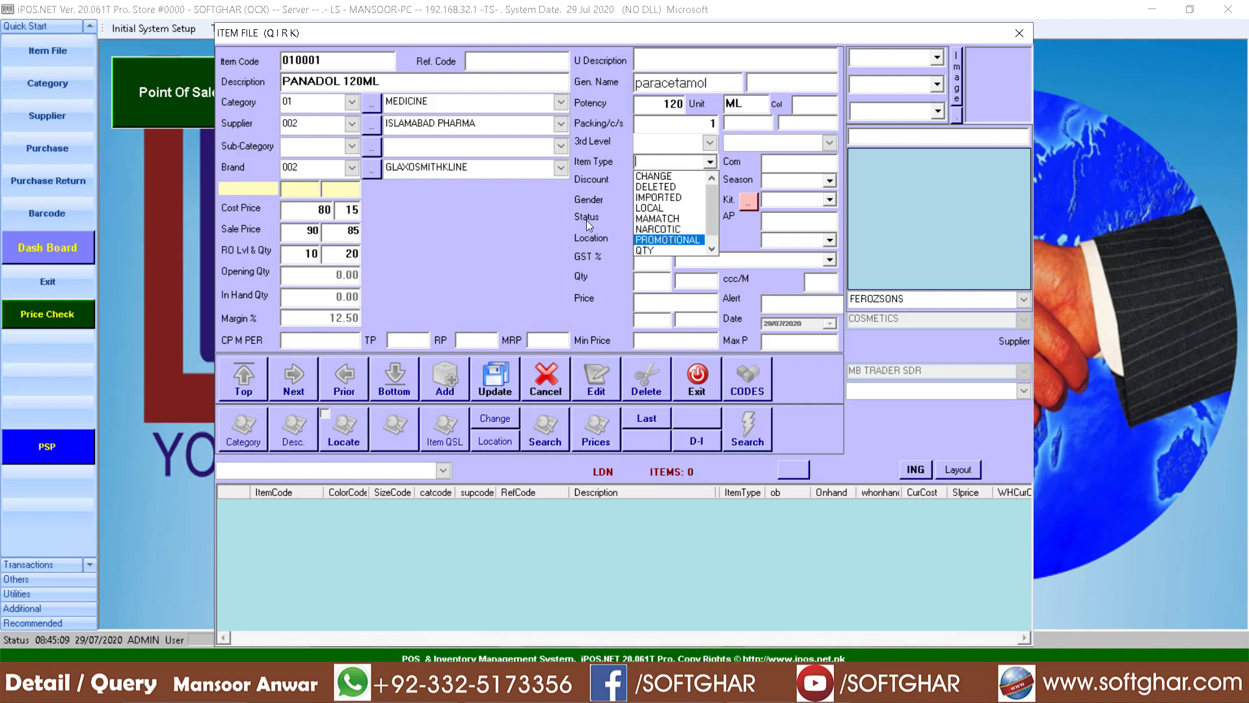
{"action": "left_click", "coordinate": [564, 214]}
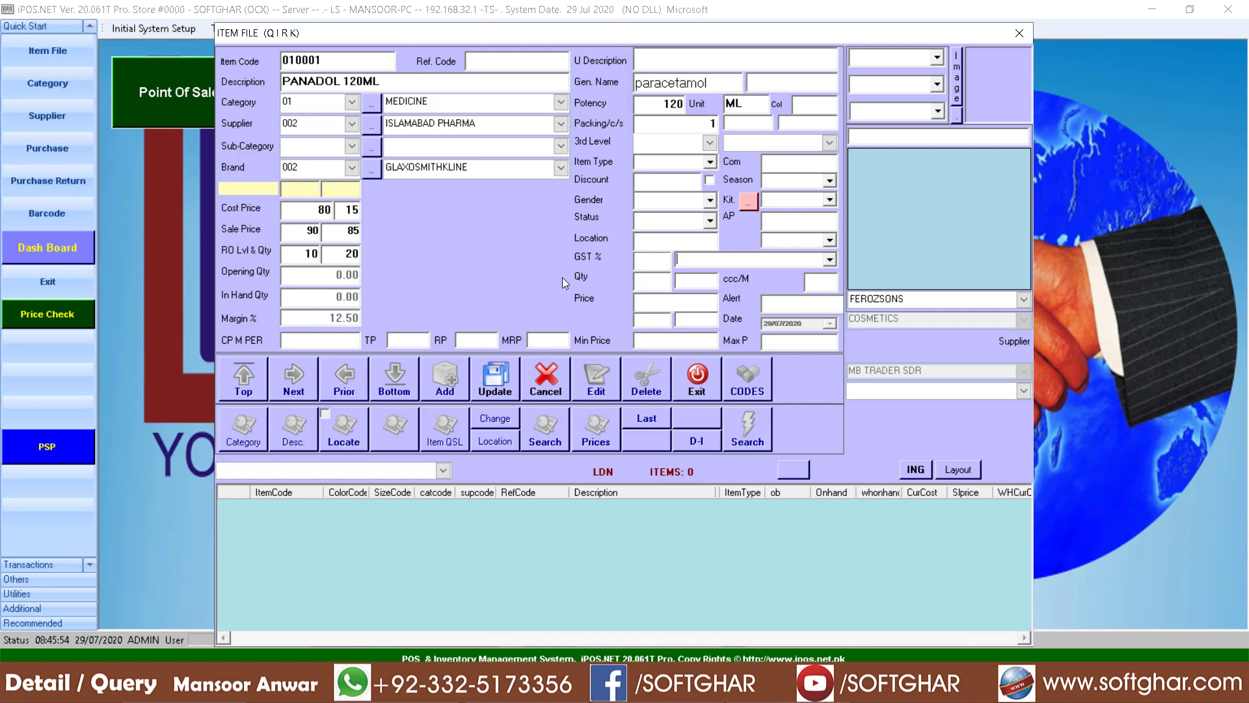
{"action": "left_click", "coordinate": [656, 241]}
{"action": "type", "text": "C 2 R2"}
{"action": "left_click_drag", "start_coordinate": [683, 239], "coordinate": [613, 240]}
{"action": "left_click", "coordinate": [830, 261]}
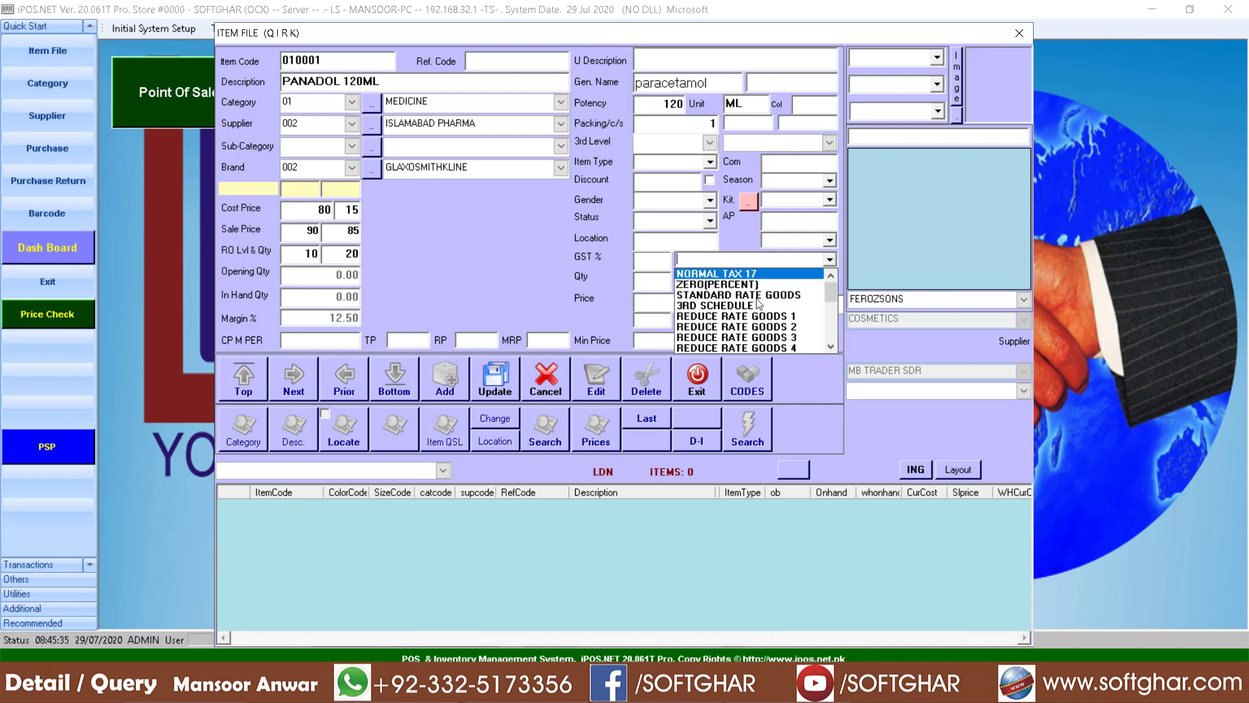
{"action": "left_click", "coordinate": [543, 274]}
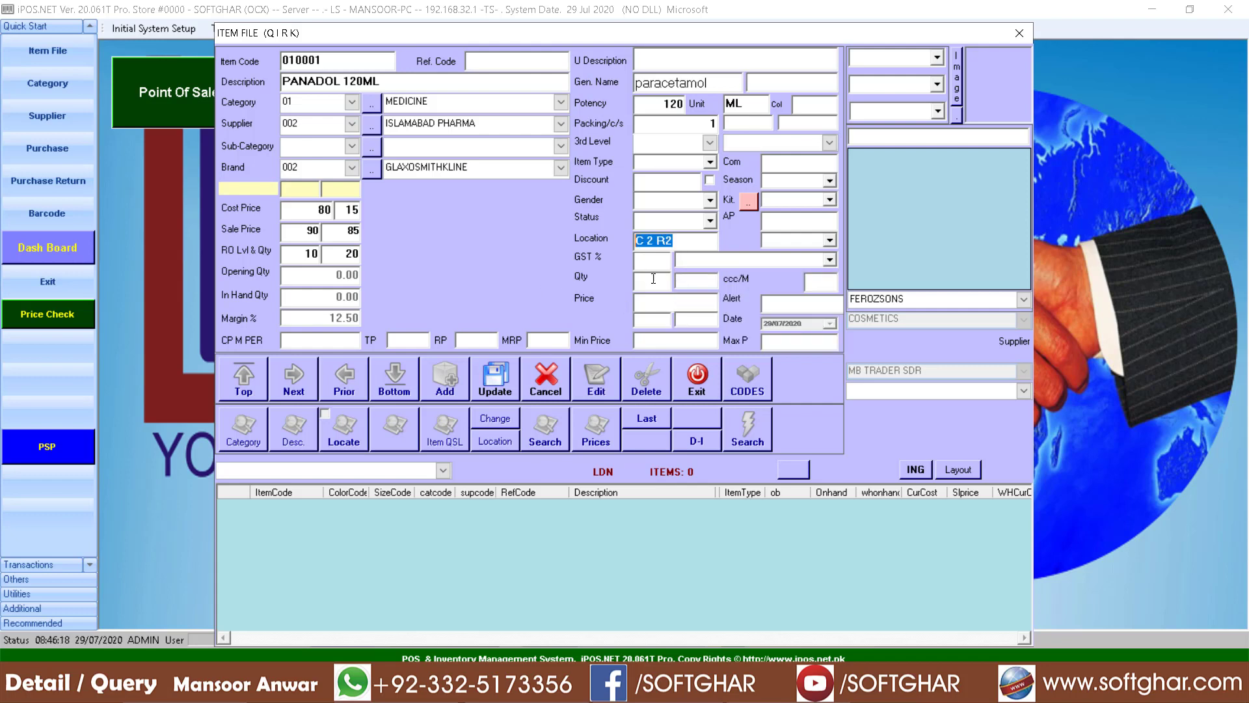
Step: Try a quantity of 2 with a special price of 88, and clear both values
{"action": "left_click", "coordinate": [656, 281]}
{"action": "type", "text": "2"}
{"action": "type", "text": "88"}
{"action": "left_click", "coordinate": [654, 280]}
{"action": "key", "text": "BackSpace"}
{"action": "key", "text": "Tab"}
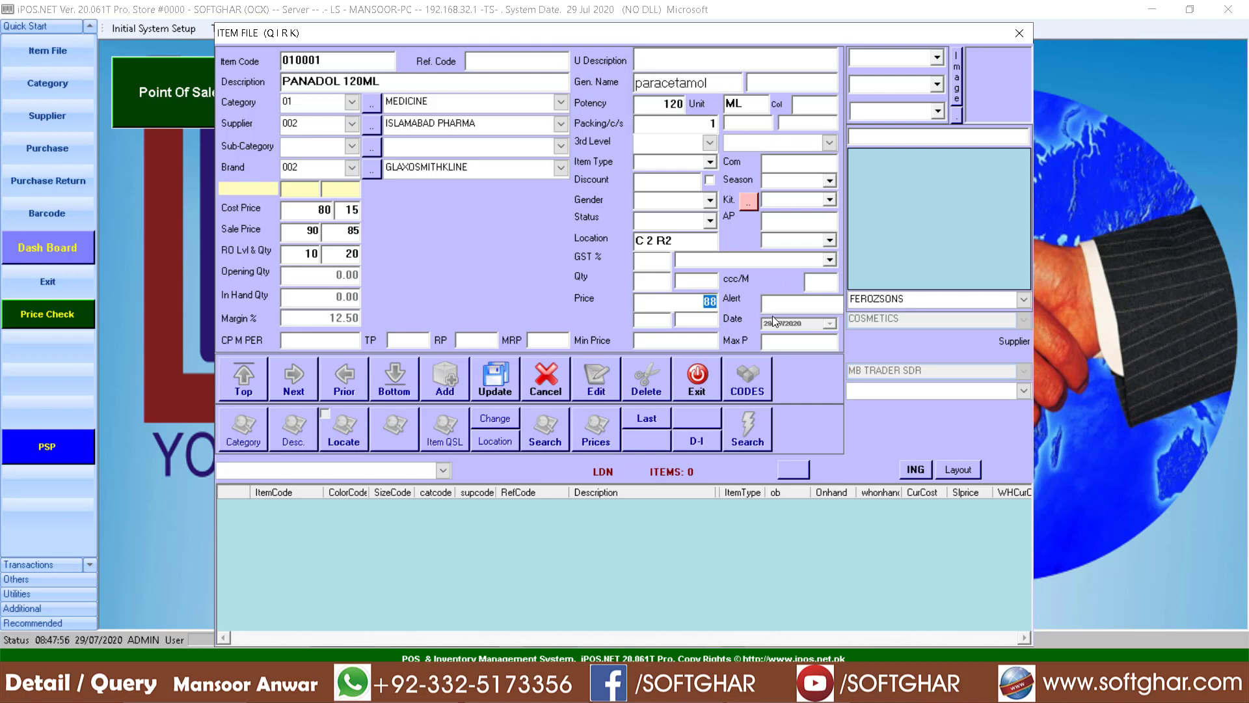
{"action": "key", "text": "BackSpace"}
Step: Save the new PANADOL 120ML item record
{"action": "left_click", "coordinate": [496, 382]}
{"action": "key", "text": "Return"}
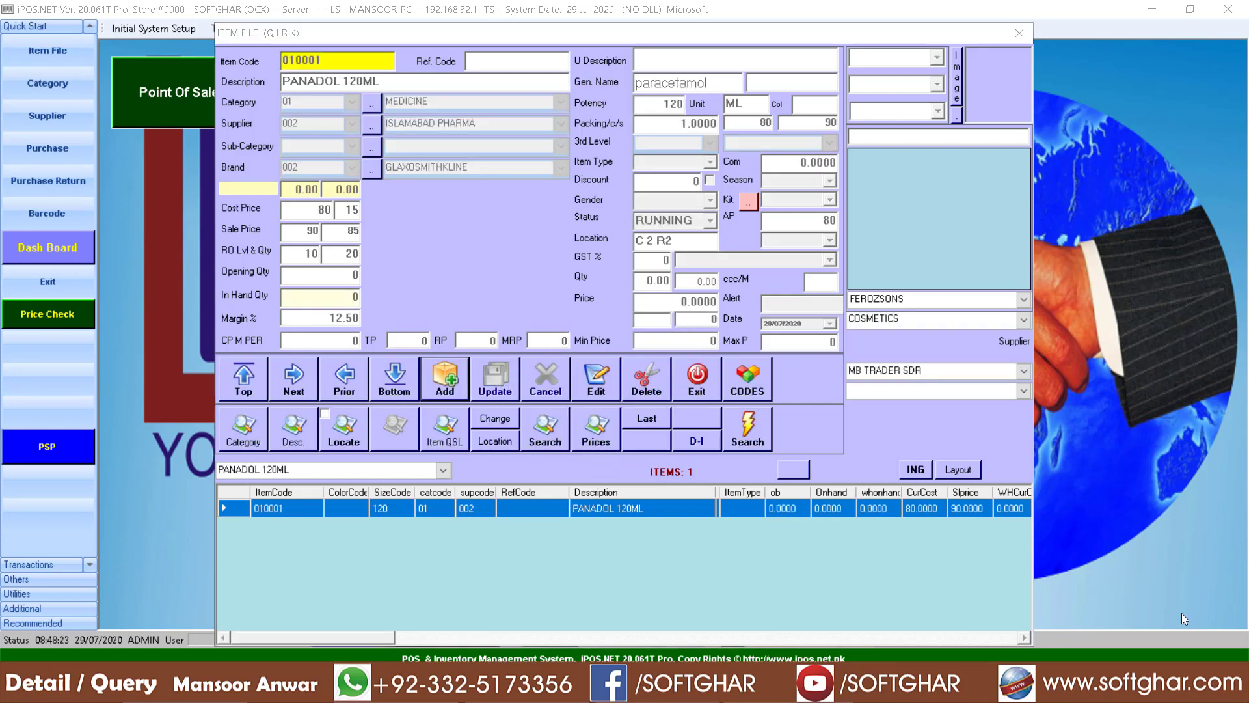
Step: Close the panadol.jpg photo in Paint without saving it, and switch to the medicine folder in File Explorer
{"action": "key", "text": "alt+Tab"}
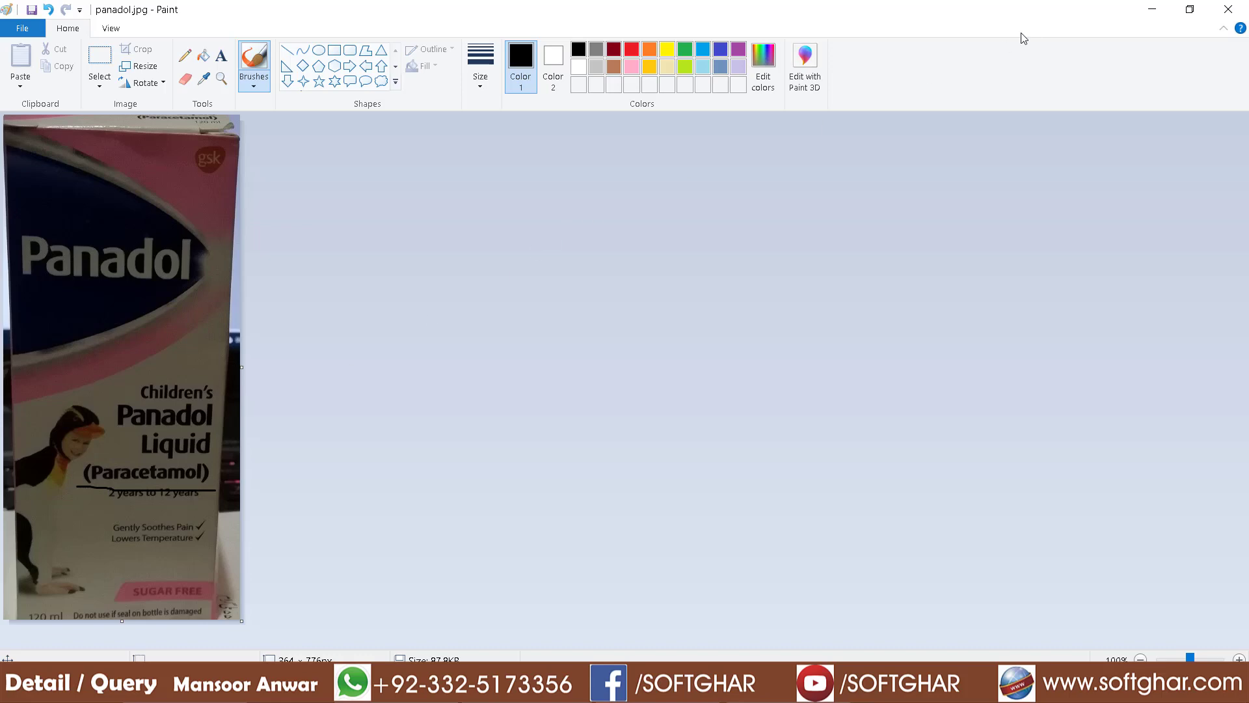
{"action": "left_click", "coordinate": [1227, 9]}
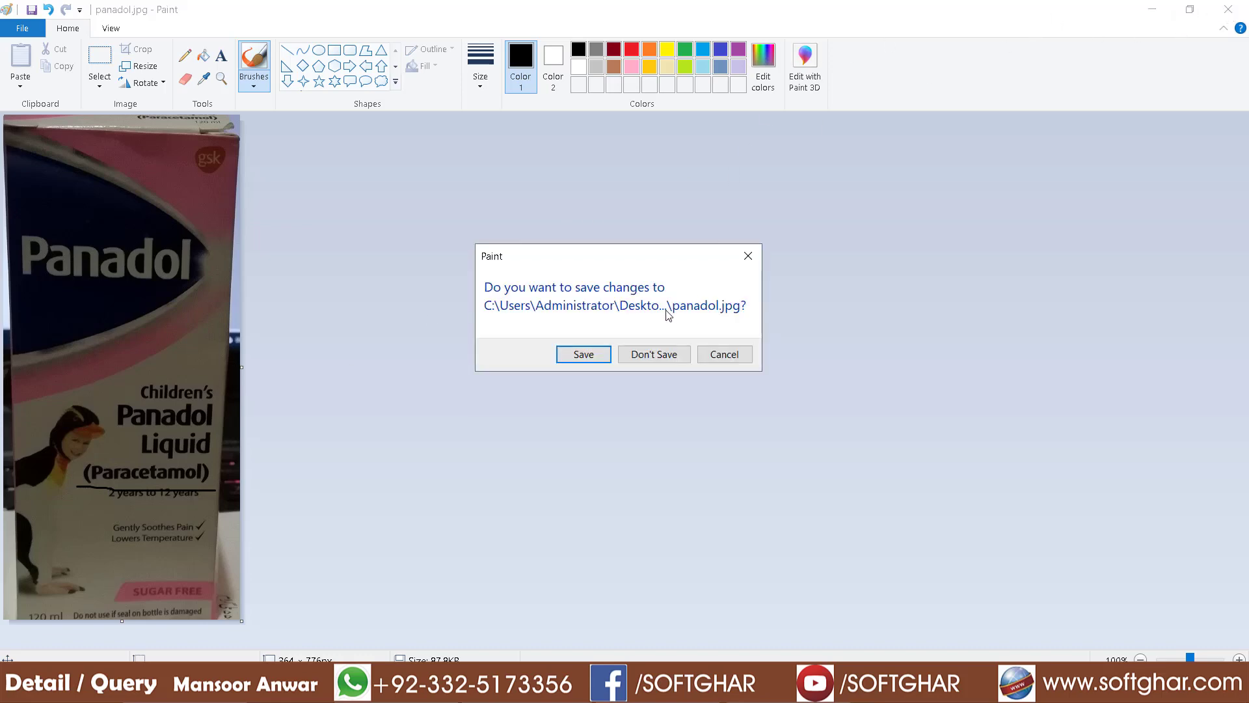
{"action": "left_click", "coordinate": [653, 360]}
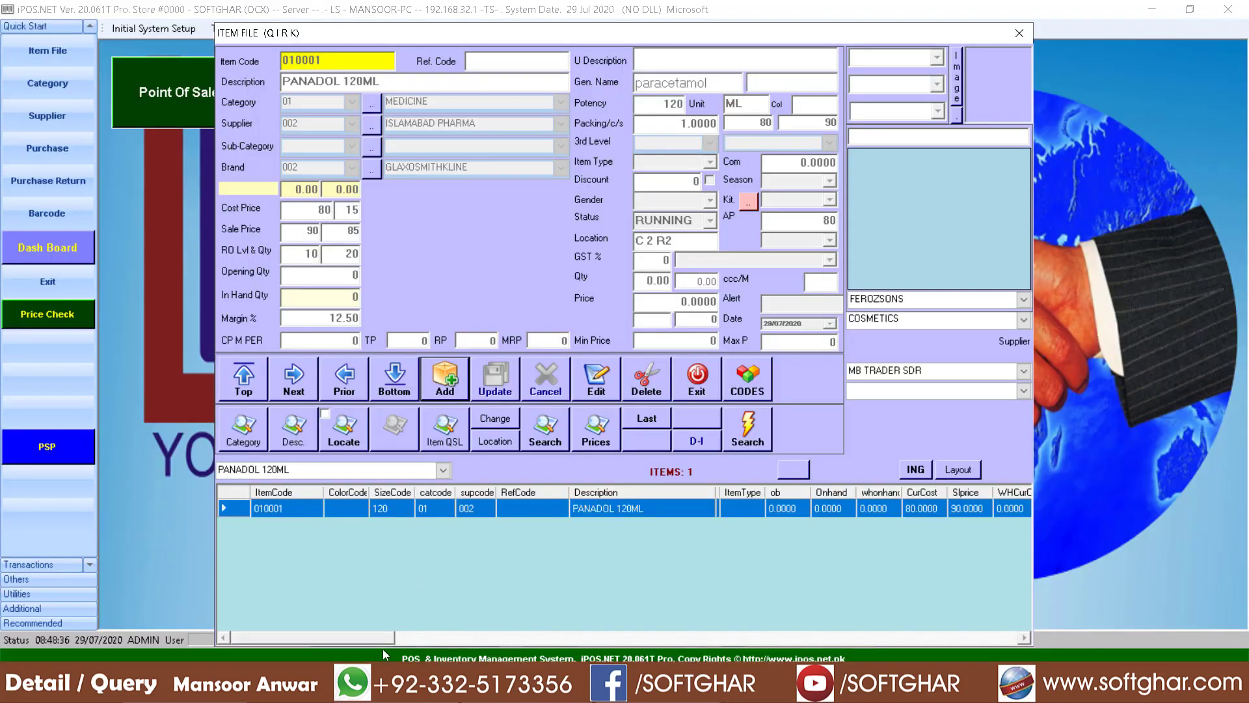
{"action": "left_click", "coordinate": [384, 689]}
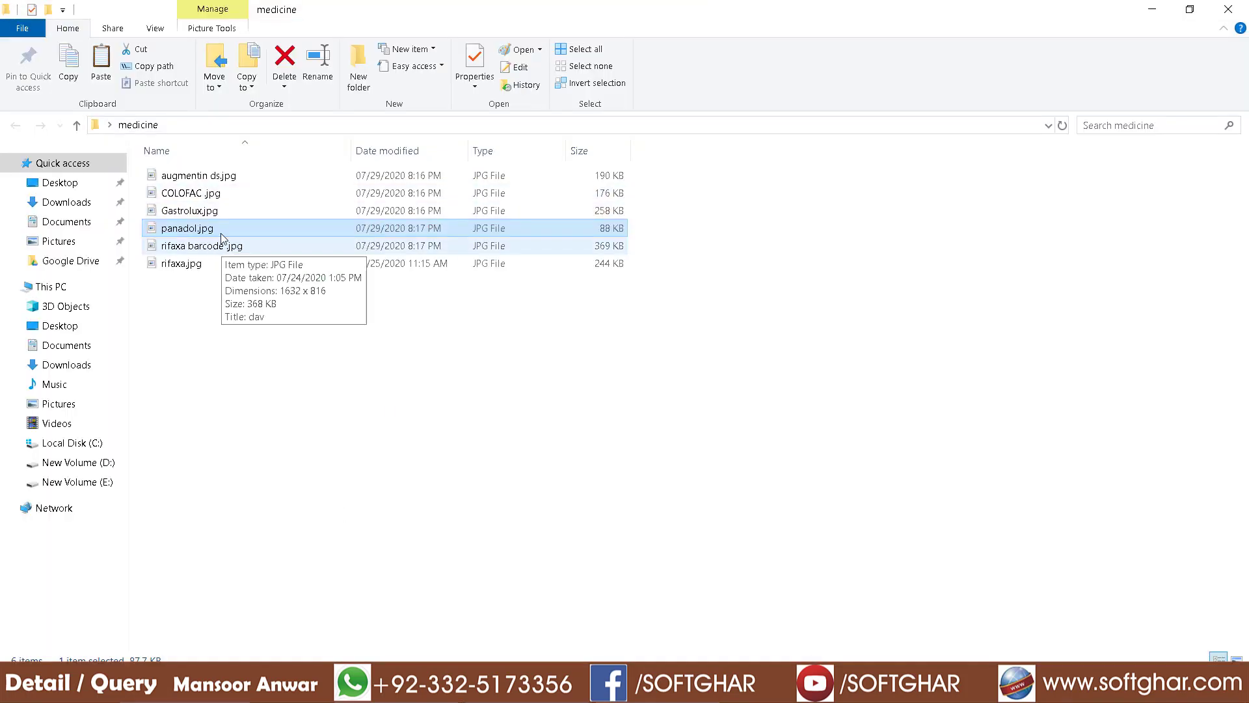
Step: View the rifaxa.jpg package photo, and start a new item in iPOS.NET with code 010002 and description RIFAXA 550MG
{"action": "double_click", "coordinate": [199, 263]}
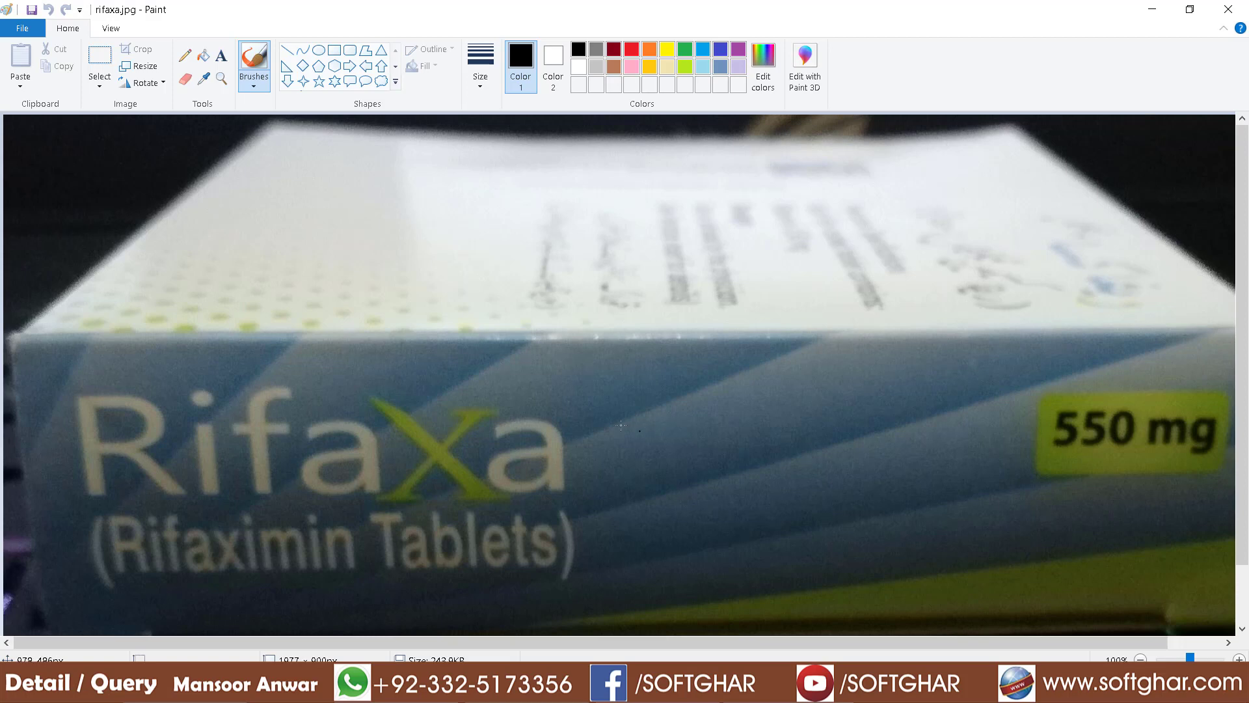
{"action": "left_click", "coordinate": [1153, 9]}
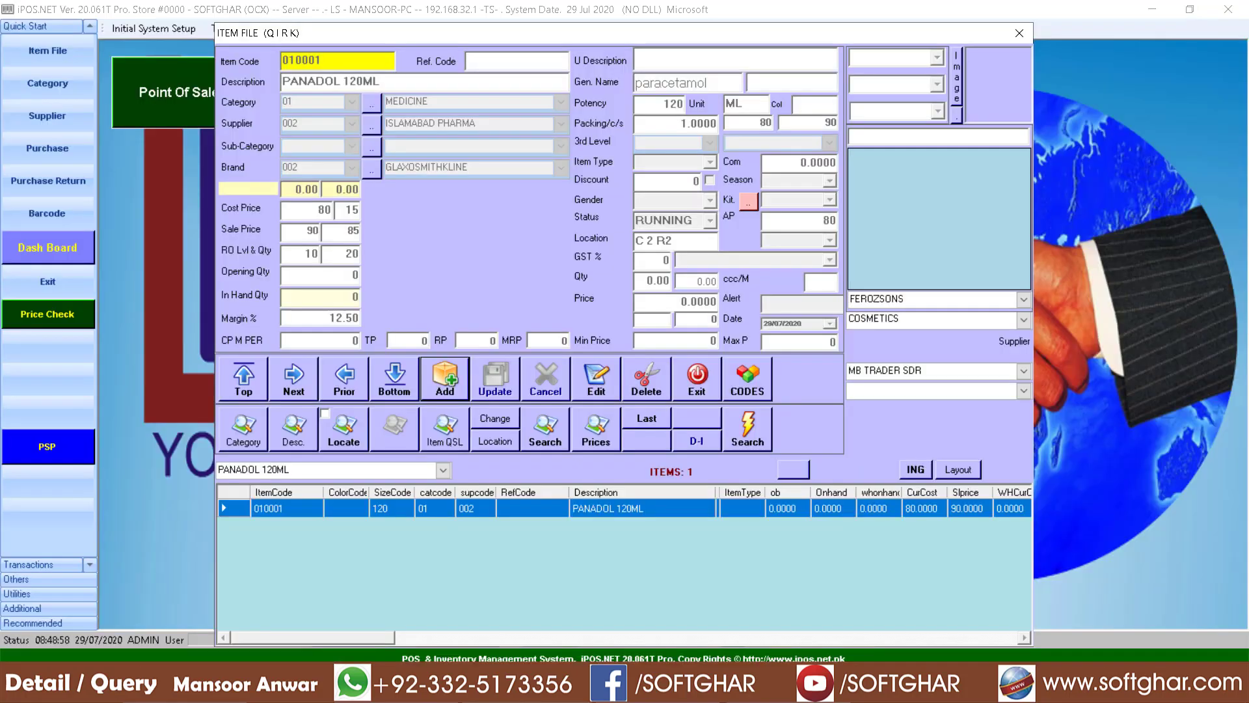
{"action": "left_click", "coordinate": [445, 379]}
{"action": "type", "text": "01000"}
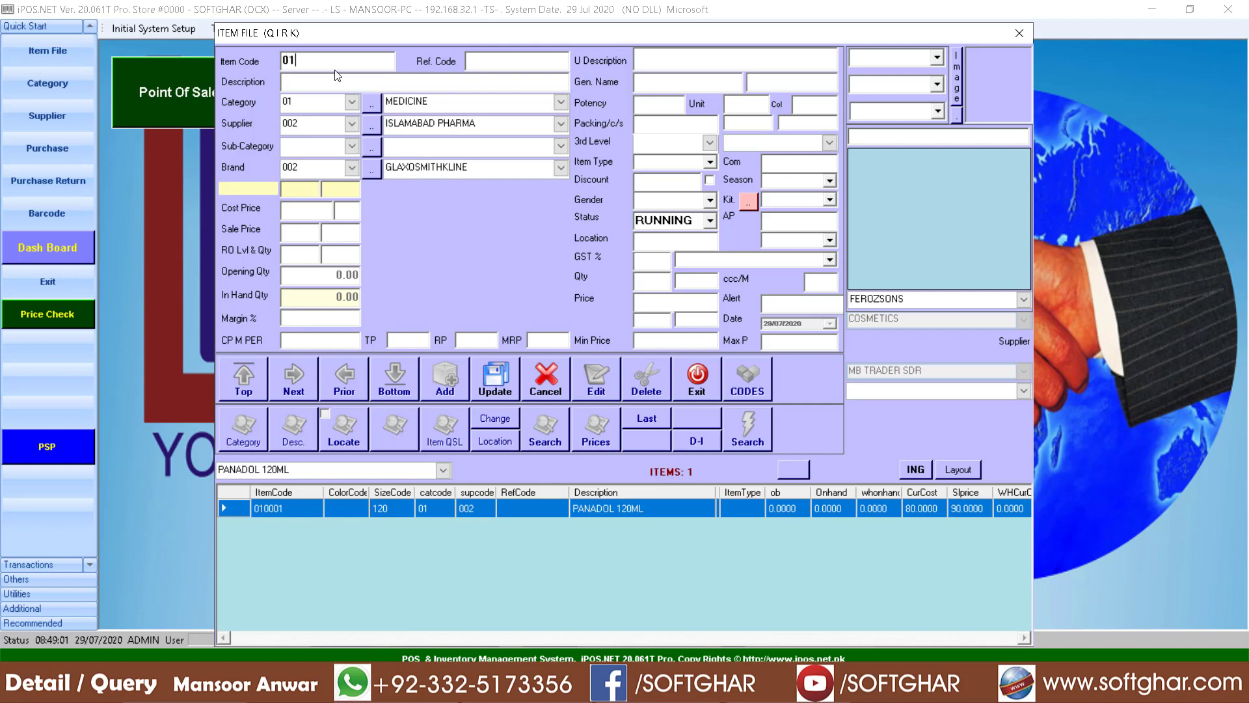
{"action": "type", "text": "2"}
{"action": "key", "text": "Return"}
{"action": "type", "text": "RIFAXA"}
{"action": "type", "text": " 550"}
{"action": "type", "text": "MG"}
Step: Set the potency to 550 MG, underline the generic name in the photo, and enter rifaximin tablets as the item's generic name
{"action": "type", "text": "550"}
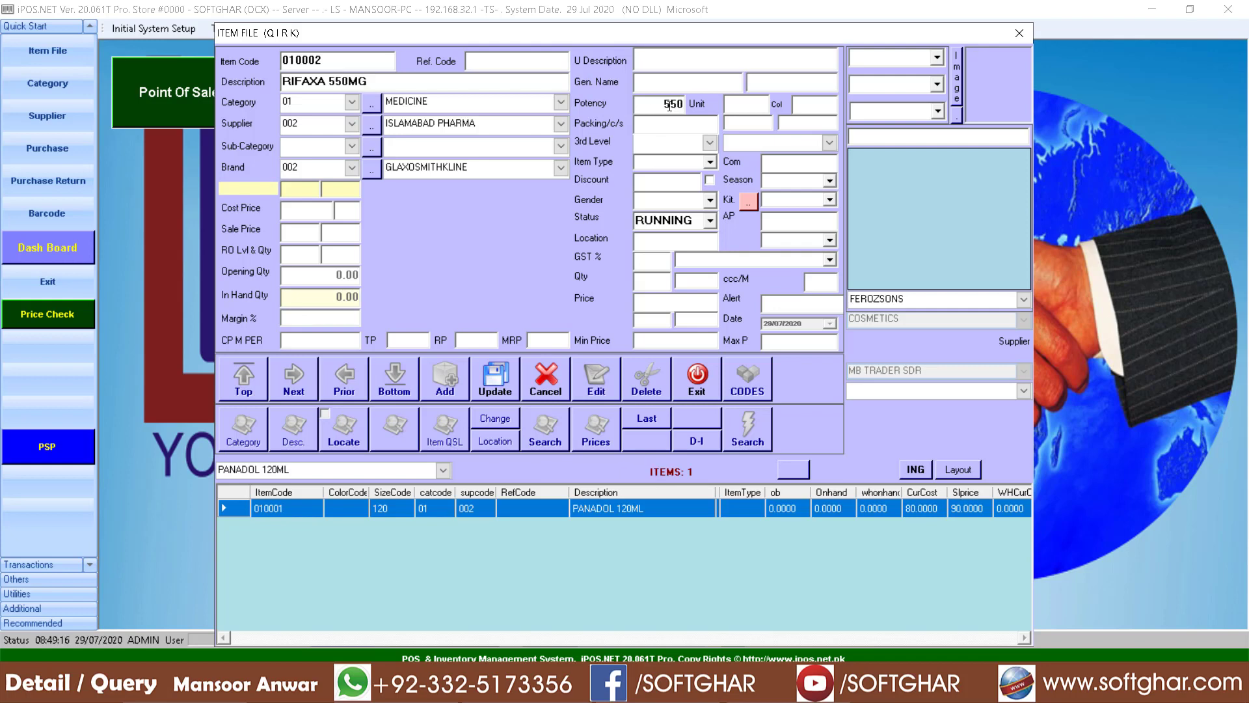
{"action": "left_click", "coordinate": [732, 111]}
{"action": "key", "text": "alt+Tab"}
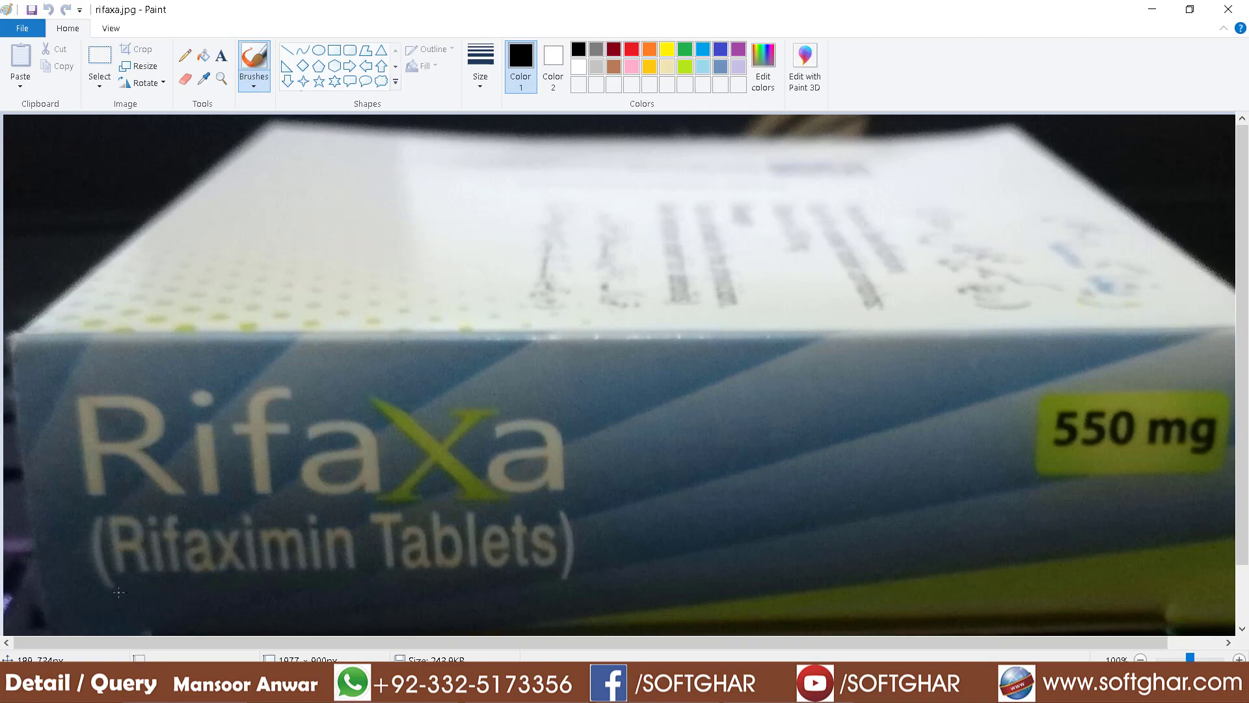
{"action": "left_click_drag", "start_coordinate": [108, 593], "coordinate": [585, 584]}
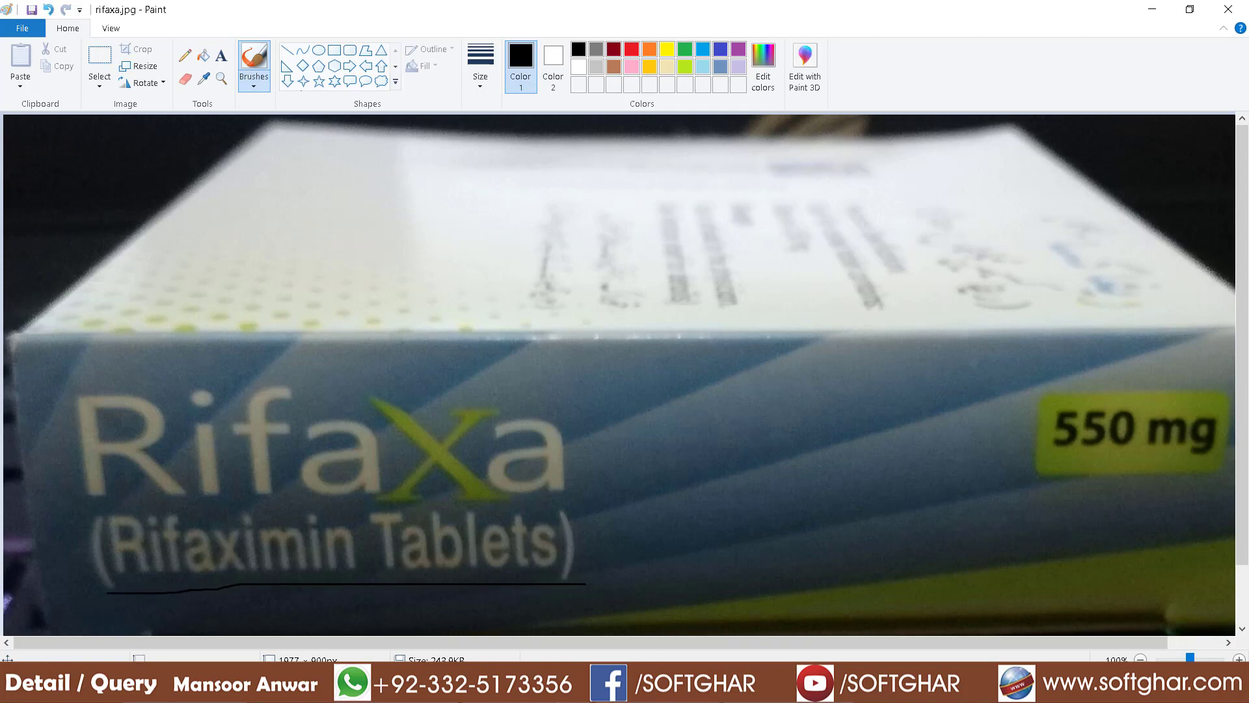
{"action": "key", "text": "alt+Tab"}
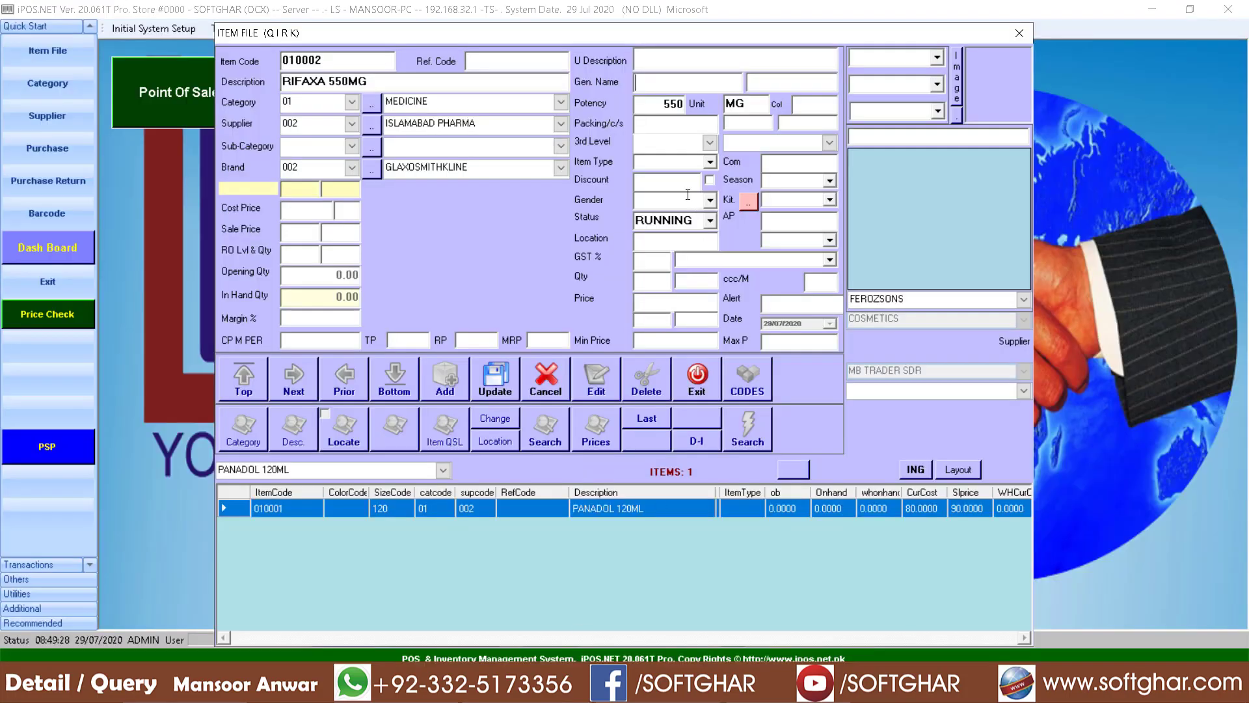
{"action": "left_click", "coordinate": [648, 82]}
{"action": "type", "text": "rifaximin tablets"}
Step: Set the item's packing to 10 with a pack cost of 550 and a pack sale price of 650
{"action": "left_click", "coordinate": [651, 125]}
{"action": "key", "text": "alt+Tab"}
{"action": "type", "text": "0"}
{"action": "type", "text": "550"}
{"action": "key", "text": "Return"}
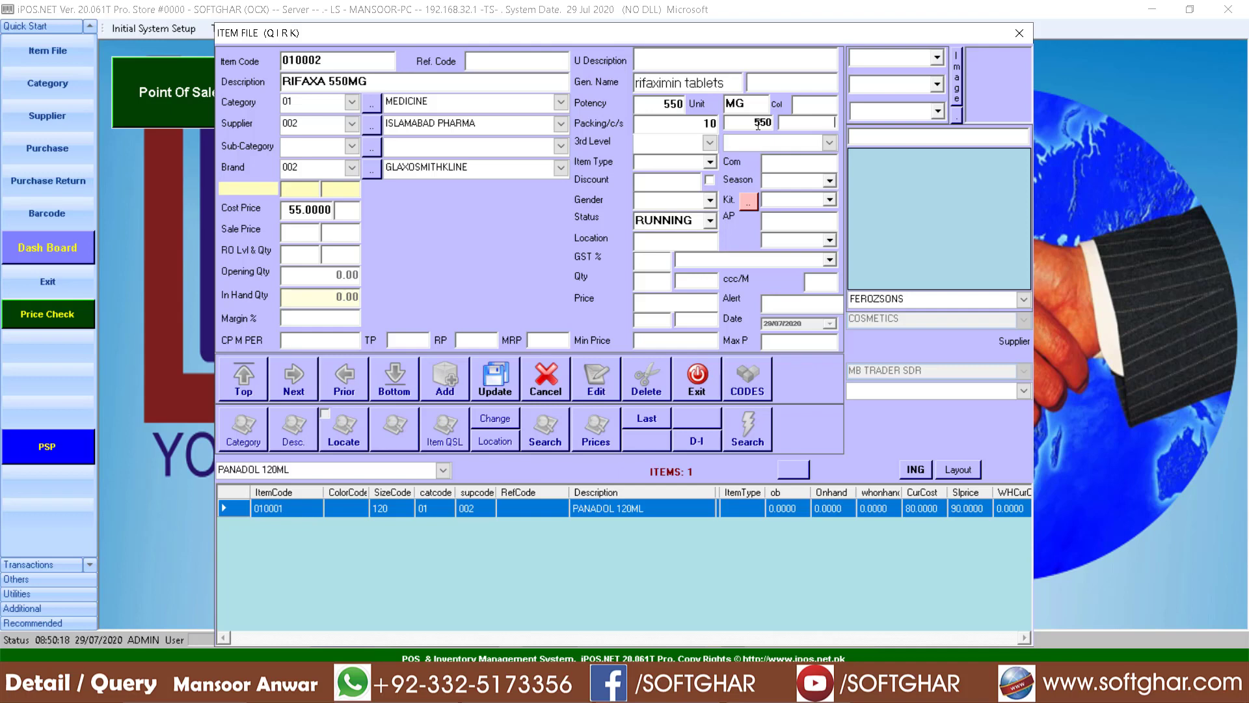
{"action": "type", "text": "650"}
{"action": "key", "text": "Return"}
{"action": "left_click_drag", "start_coordinate": [293, 231], "coordinate": [380, 232]}
Step: Set the item's location to R2C2 and its brand to FEROZSONS
{"action": "left_click", "coordinate": [669, 243]}
{"action": "type", "text": "R2C2"}
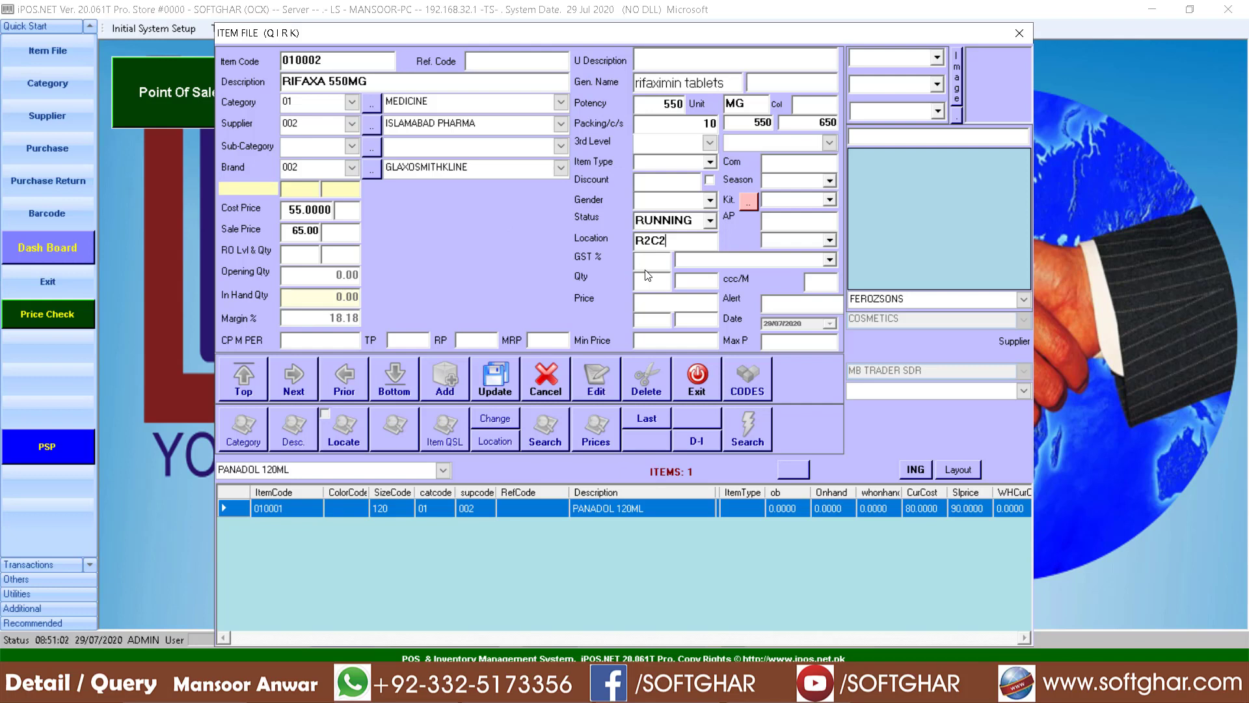
{"action": "left_click", "coordinate": [351, 104]}
{"action": "left_click", "coordinate": [350, 137]}
{"action": "left_click", "coordinate": [351, 124]}
{"action": "left_click", "coordinate": [364, 171]}
{"action": "left_click", "coordinate": [352, 167]}
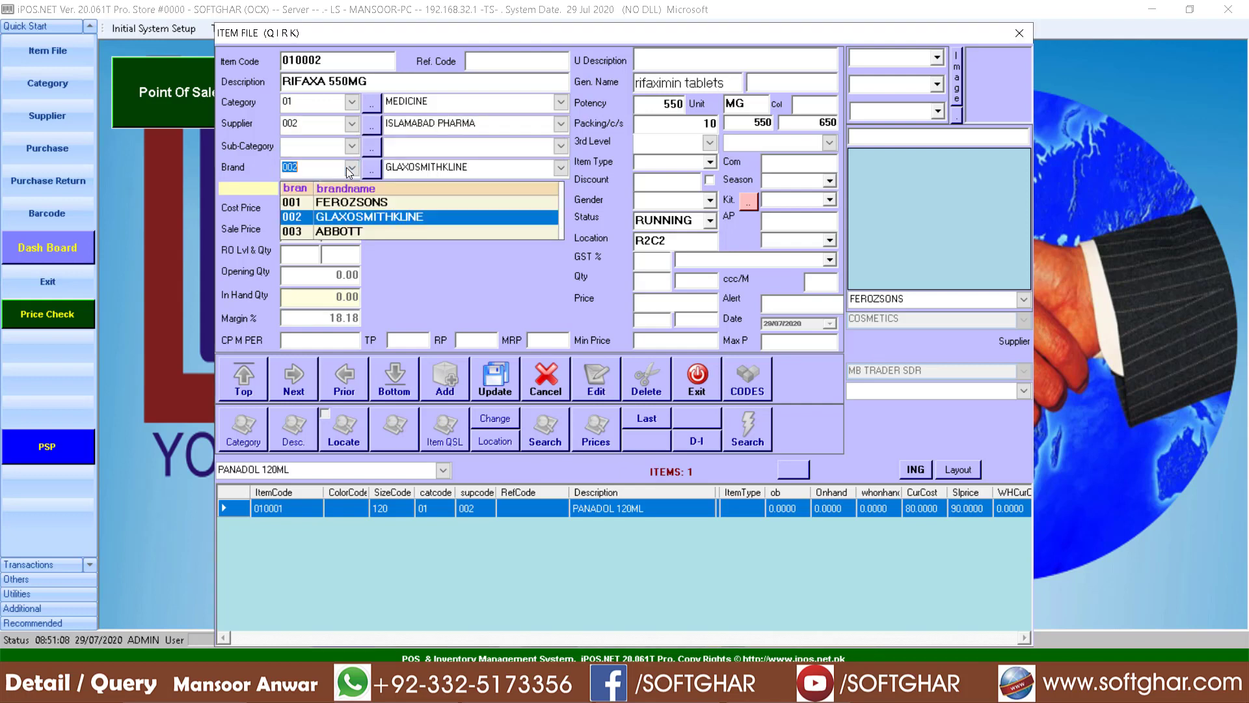
{"action": "left_click", "coordinate": [346, 205]}
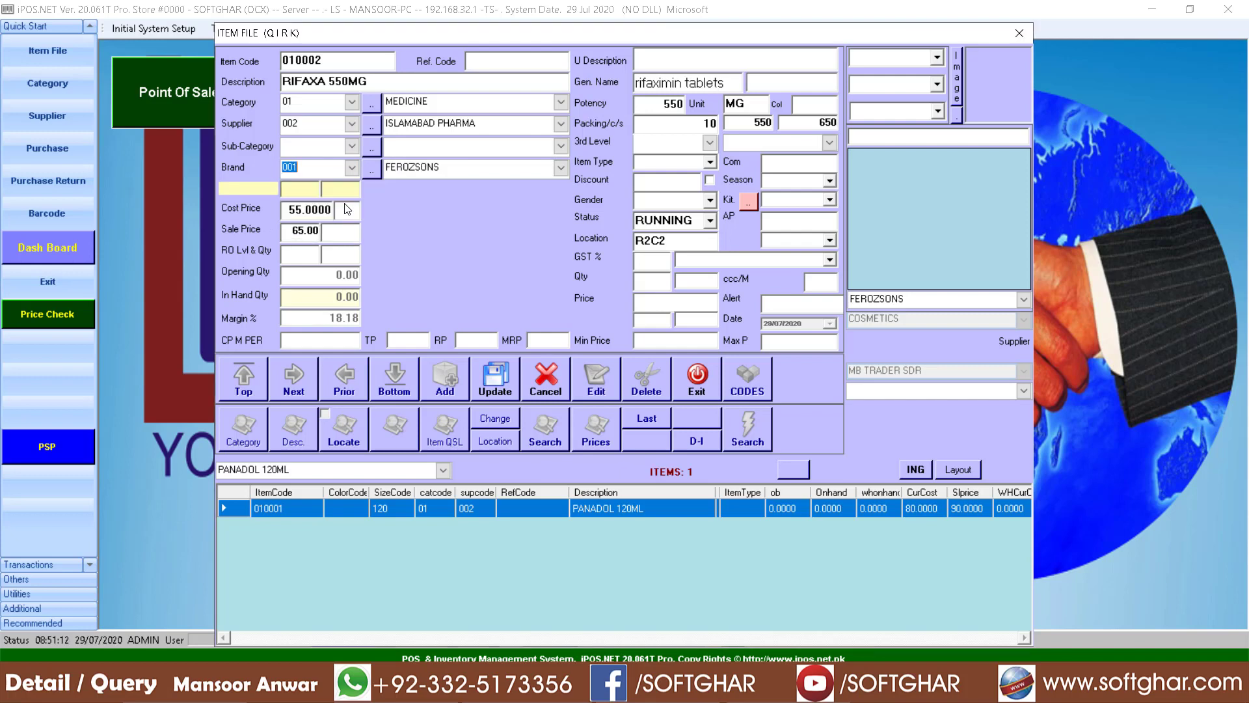
Step: Set the reorder level to 100 and the reorder quantity to 200, and save the RIFAXA 550MG item
{"action": "left_click", "coordinate": [313, 251]}
{"action": "left_click", "coordinate": [701, 123]}
{"action": "left_click", "coordinate": [304, 254]}
{"action": "type", "text": "100"}
{"action": "left_click_drag", "start_coordinate": [301, 253], "coordinate": [356, 257]}
{"action": "left_click", "coordinate": [356, 255]}
{"action": "type", "text": "200"}
{"action": "left_click", "coordinate": [498, 384]}
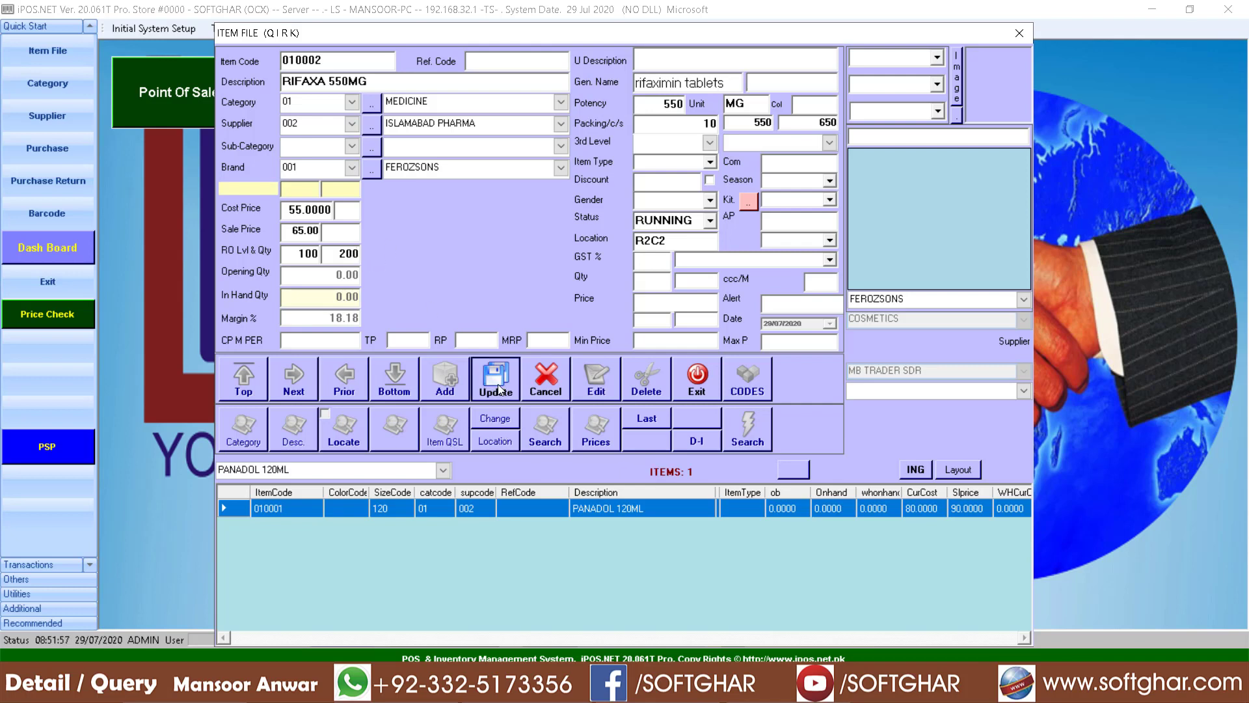
{"action": "left_click", "coordinate": [676, 394]}
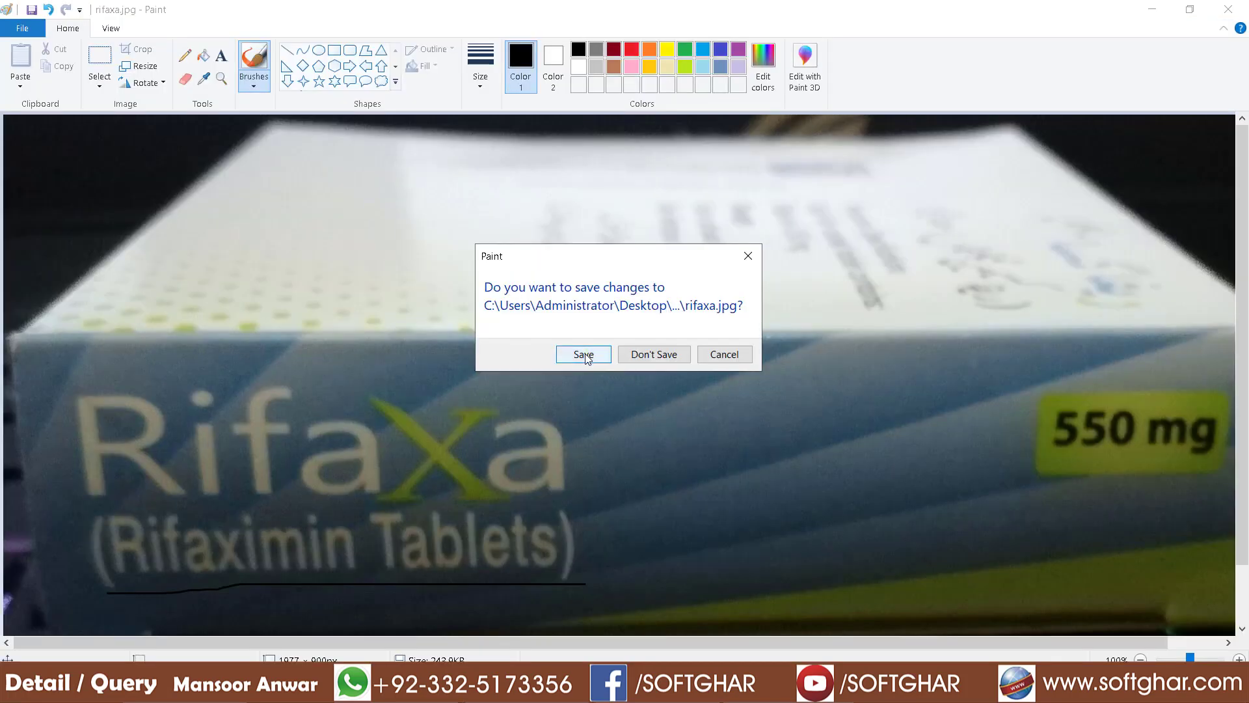
Step: Close rifaxa.jpg, circle the barcode in the rifaxa barcode .jpg photo in Paint, and switch back to iPOS.NET
{"action": "left_click", "coordinate": [583, 355]}
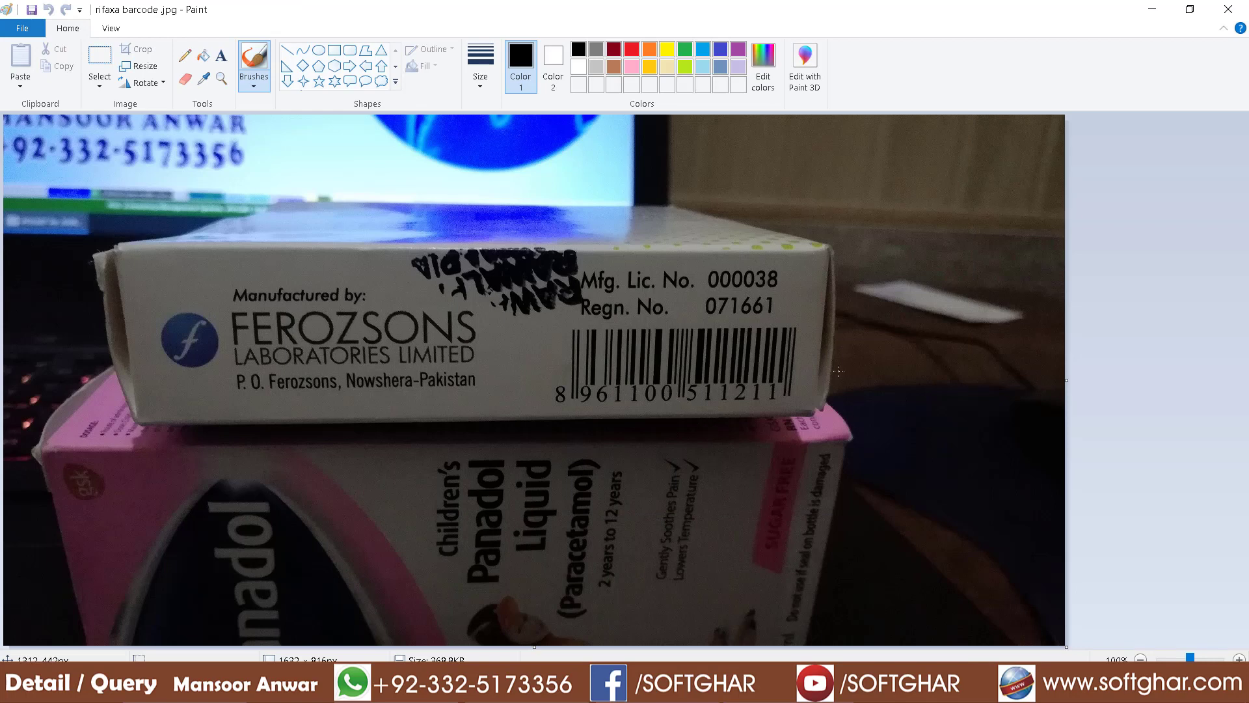
{"action": "mouse_move", "coordinate": [803, 242]}
{"action": "left_mouse_down"}
{"action": "mouse_move", "coordinate": [525, 385]}
{"action": "mouse_move", "coordinate": [846, 456]}
{"action": "mouse_move", "coordinate": [793, 245]}
{"action": "mouse_move", "coordinate": [760, 239]}
{"action": "left_mouse_up"}
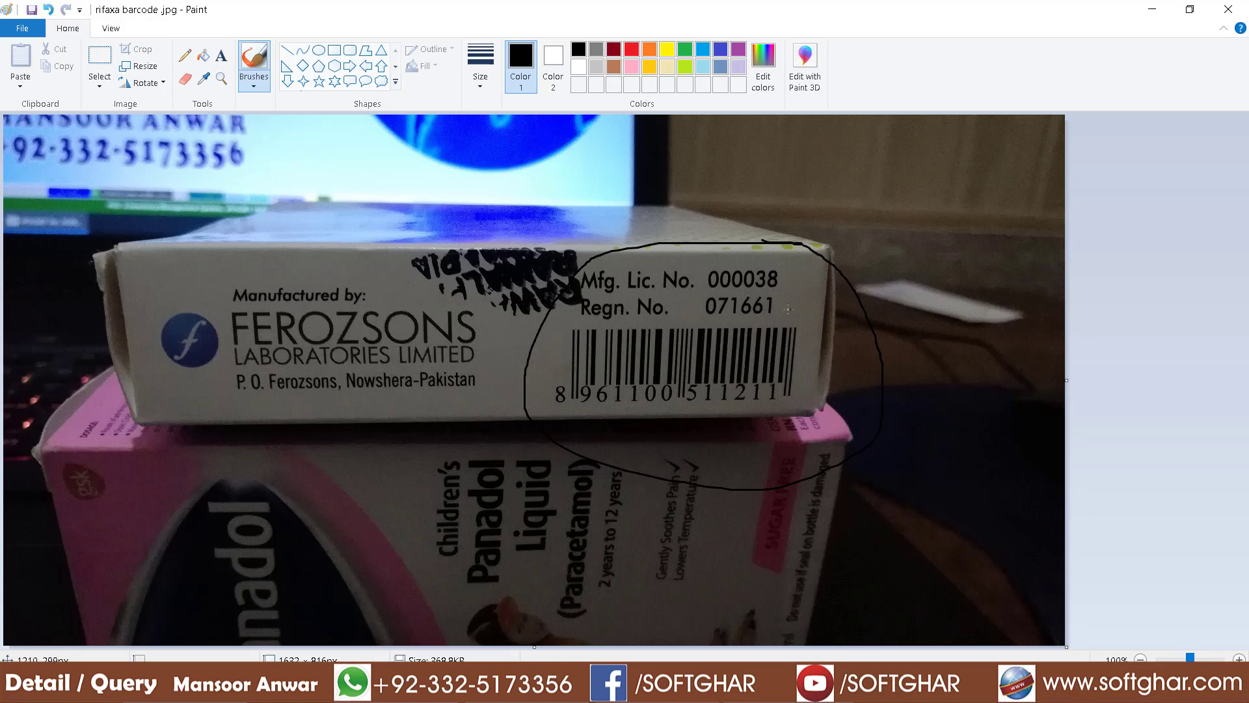
{"action": "left_click", "coordinate": [1226, 12]}
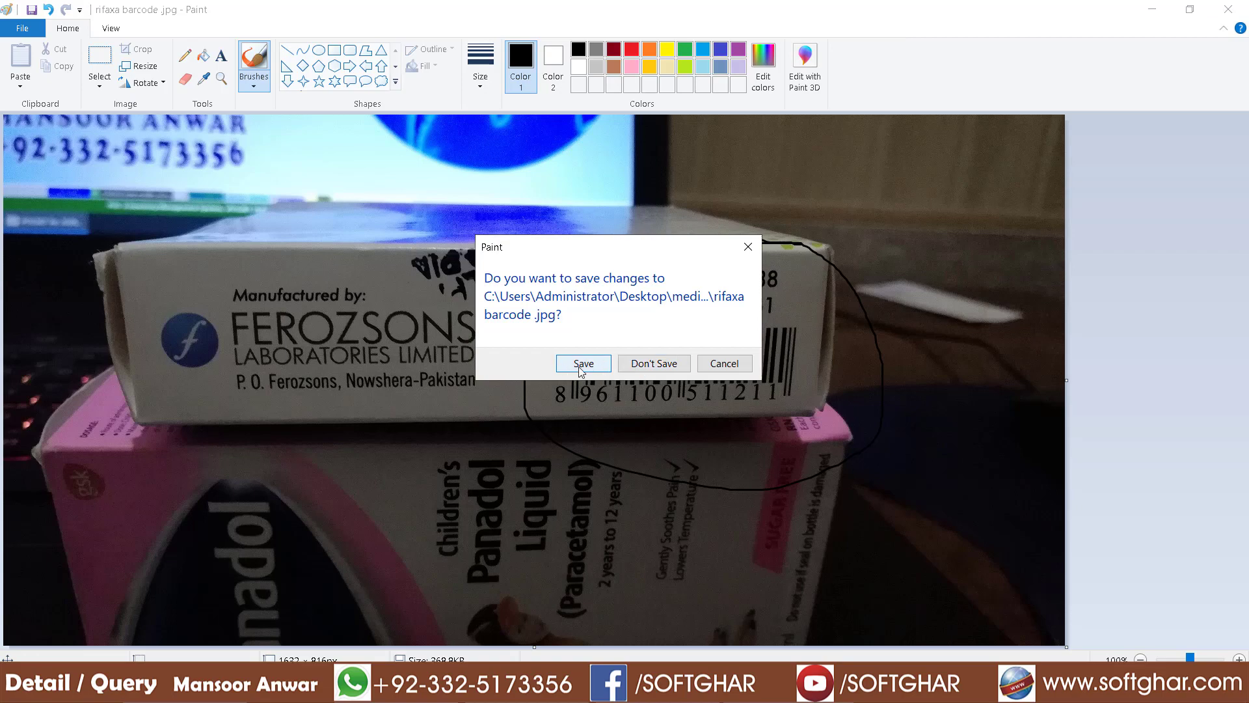
{"action": "left_click", "coordinate": [724, 363]}
{"action": "left_click", "coordinate": [1151, 9]}
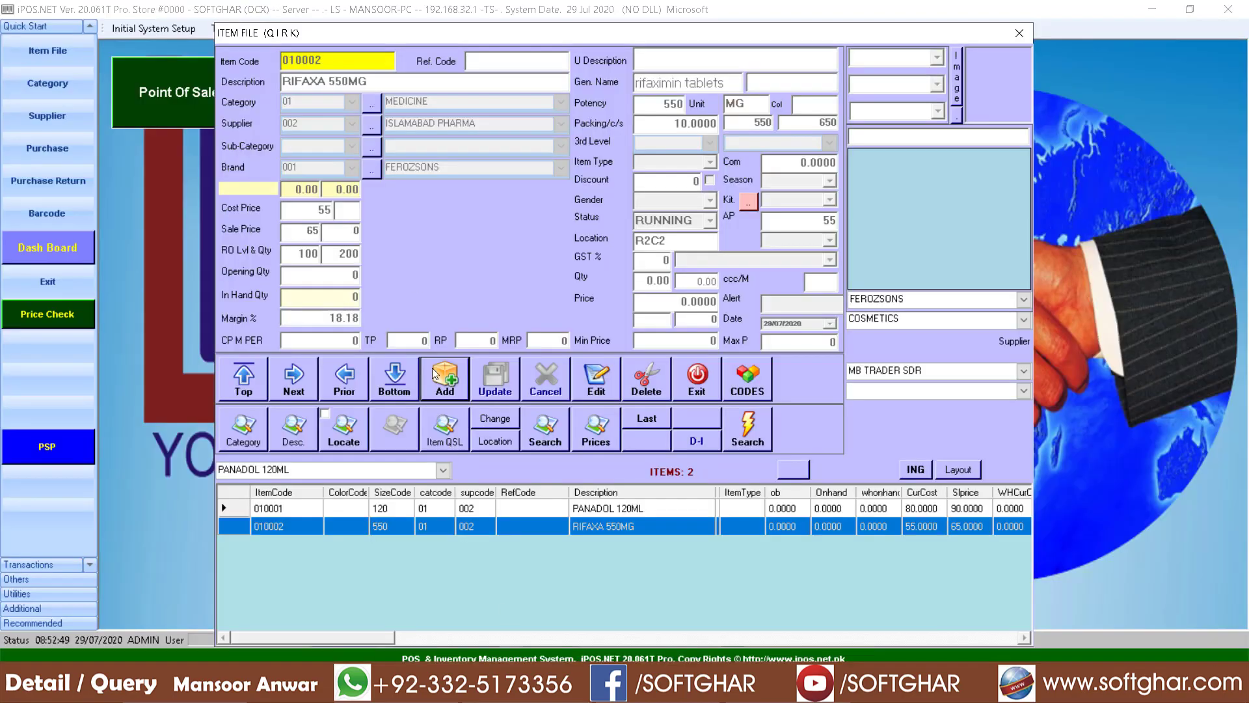
{"action": "left_click", "coordinate": [449, 381]}
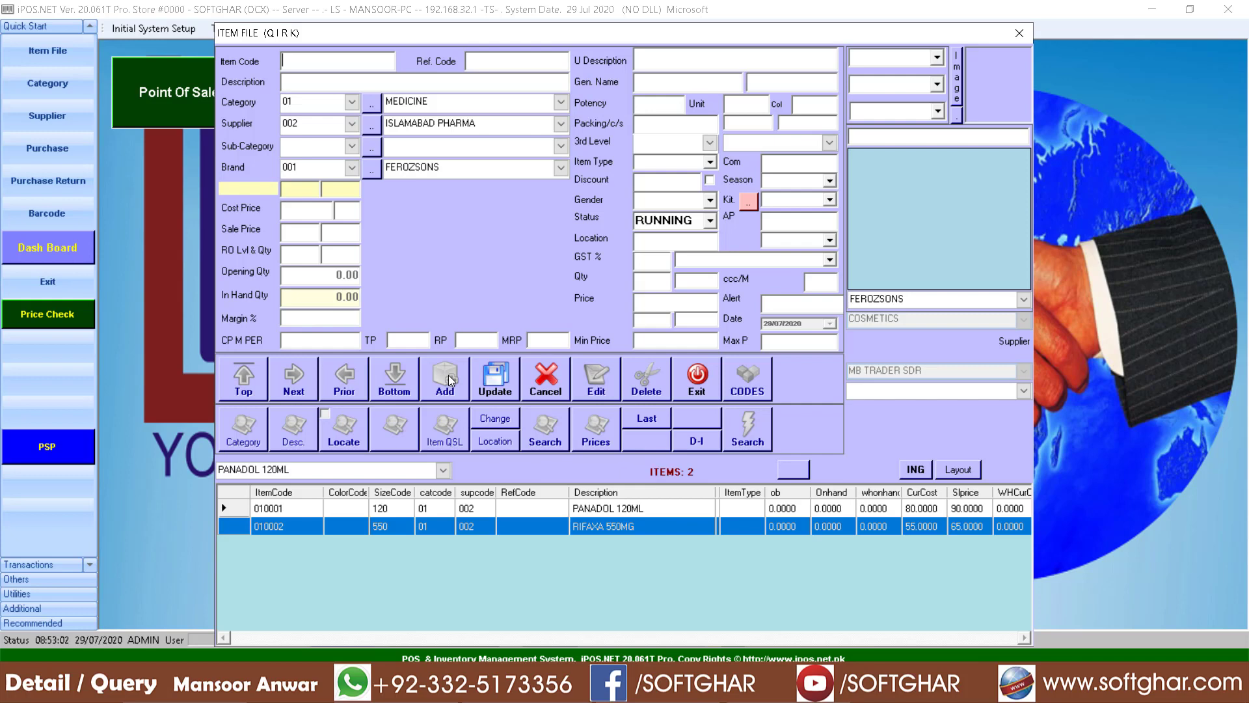
{"action": "type", "text": "8961100511211"}
{"action": "key", "text": "Return"}
{"action": "left_click", "coordinate": [305, 82]}
{"action": "left_click_drag", "start_coordinate": [368, 60], "coordinate": [284, 58]}
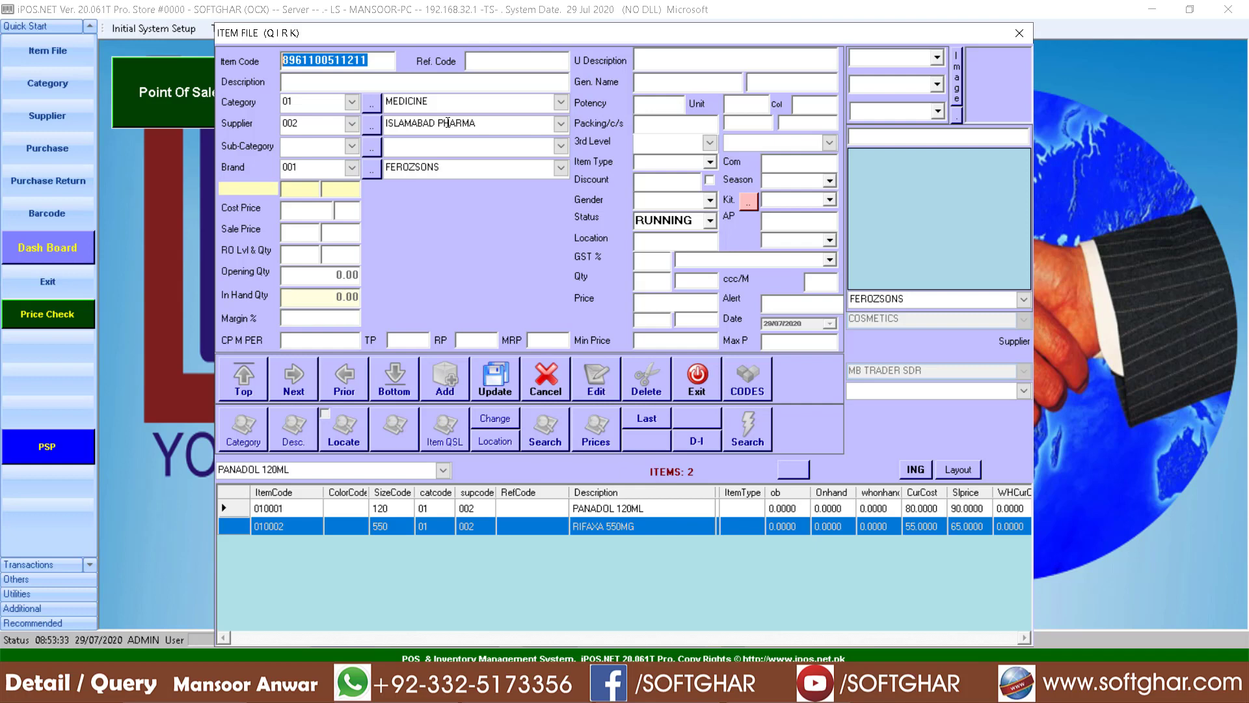
{"action": "key", "text": "BackSpace"}
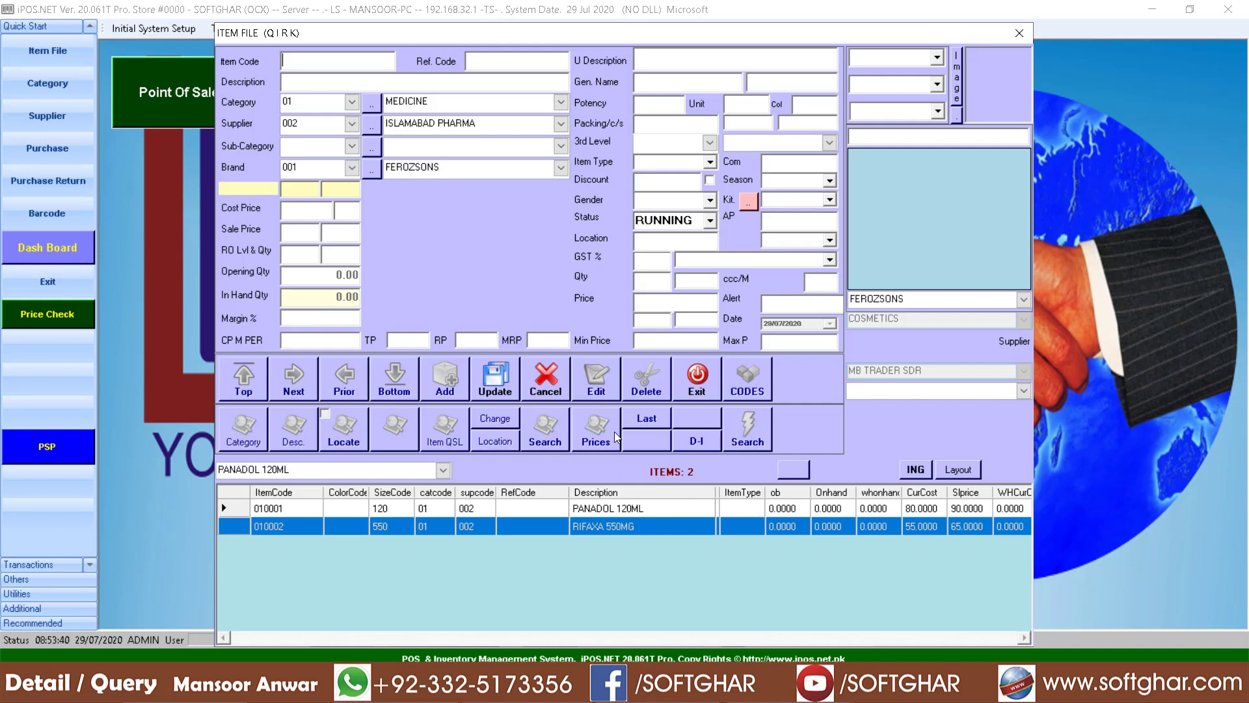
{"action": "left_click", "coordinate": [545, 379]}
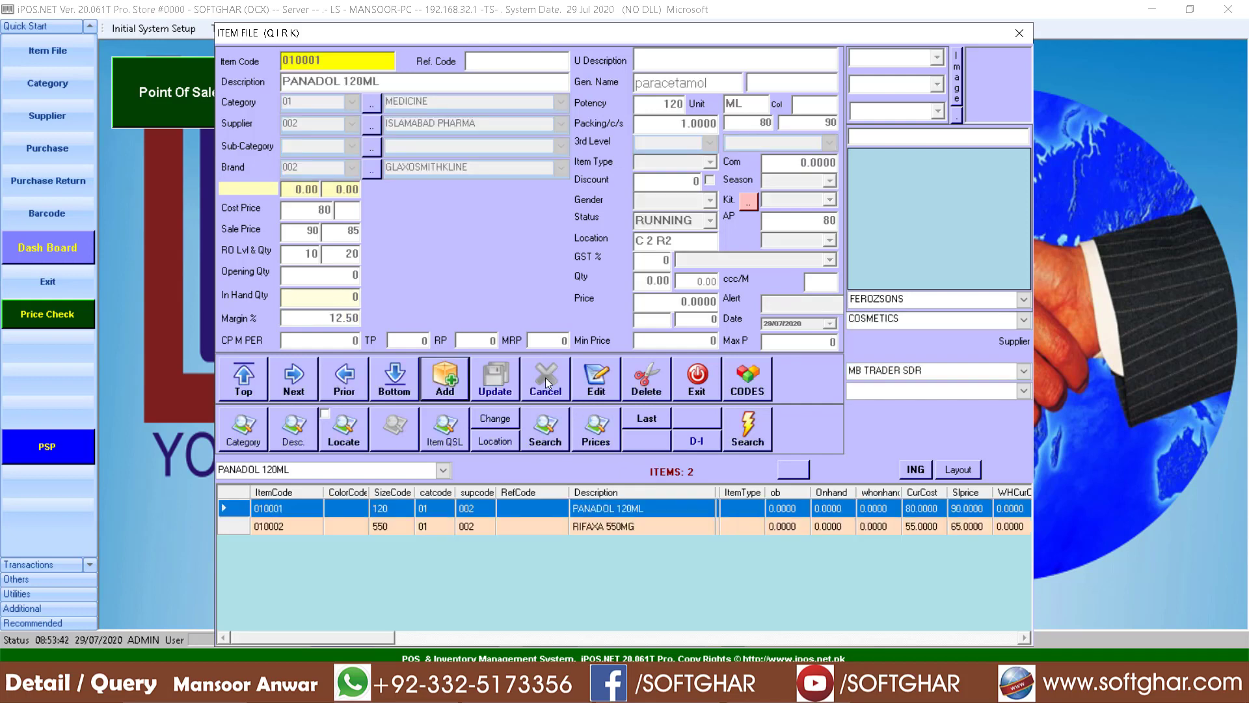
{"action": "left_click", "coordinate": [612, 525]}
{"action": "left_click", "coordinate": [611, 510]}
{"action": "left_click", "coordinate": [612, 526]}
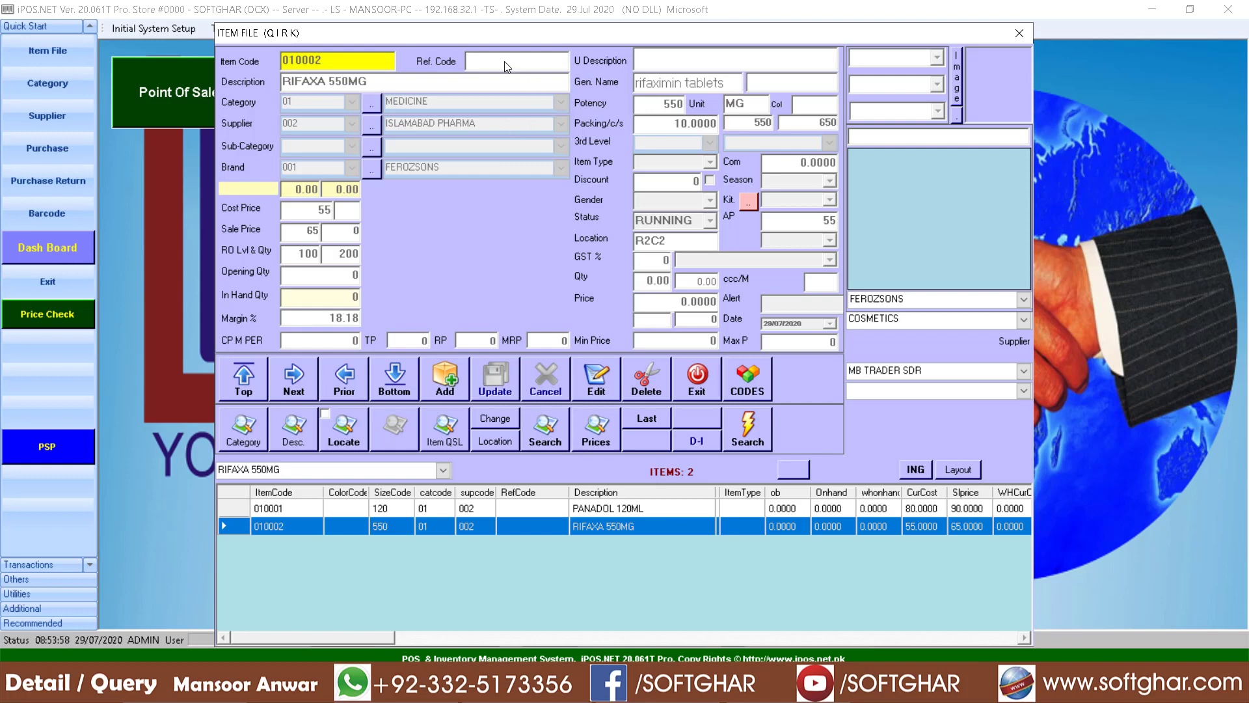
{"action": "left_click", "coordinate": [596, 384]}
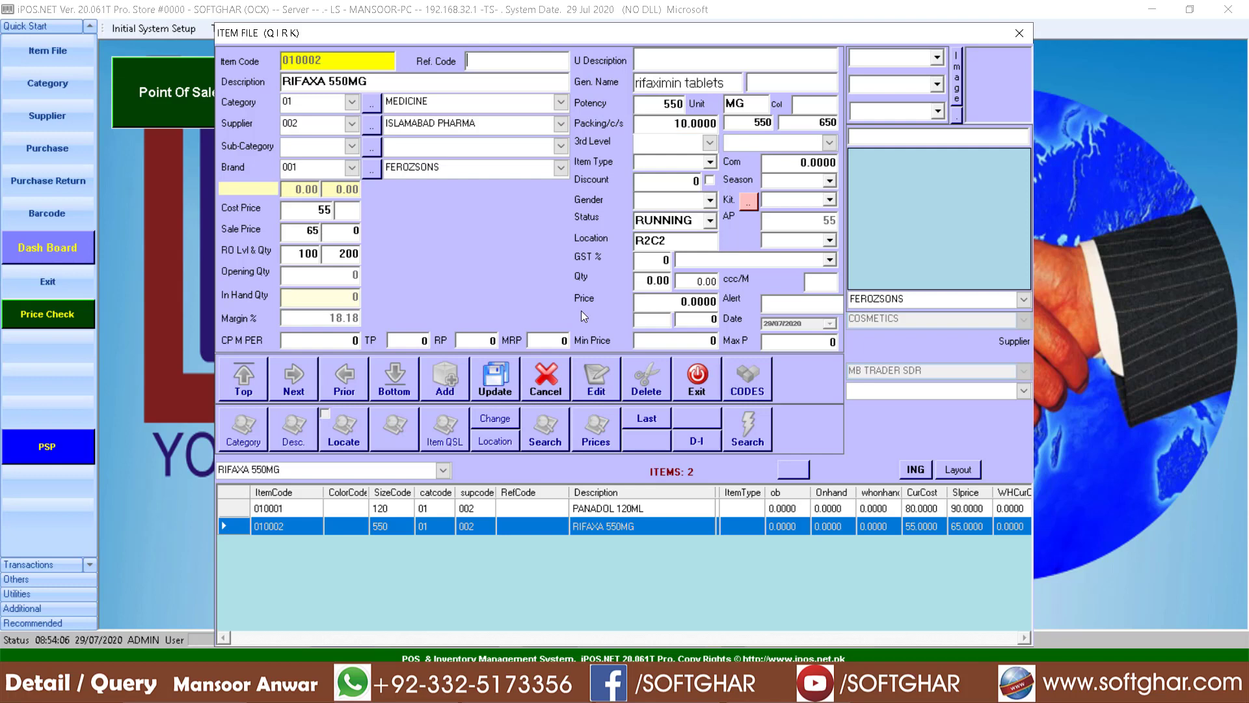
{"action": "type", "text": "8961100511211"}
{"action": "key", "text": "Return"}
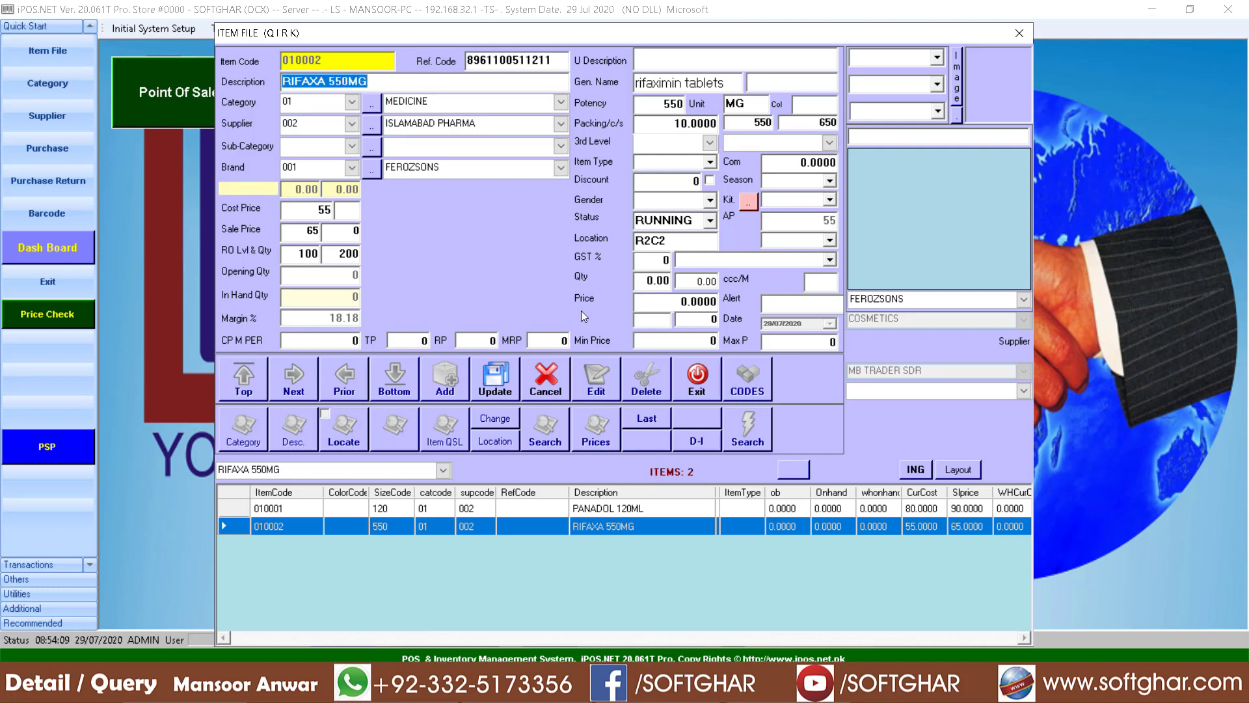
{"action": "left_click", "coordinate": [501, 389]}
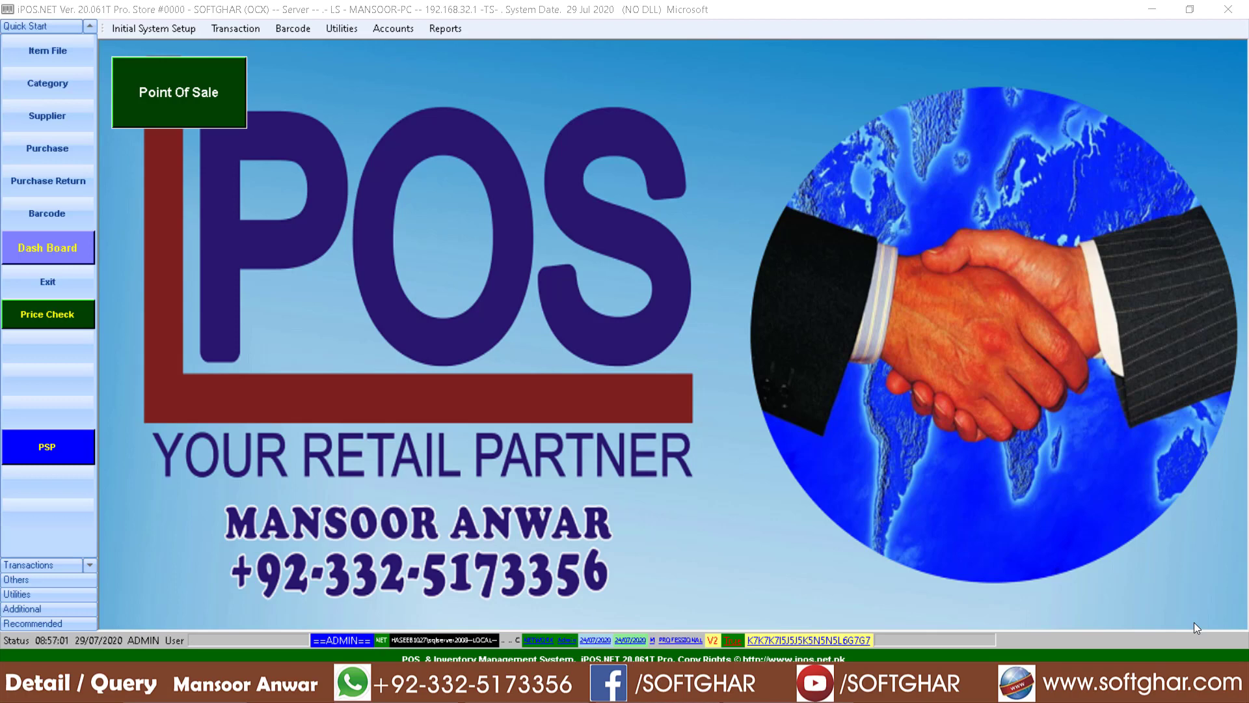
Step: Look through the Brands list and its new-brand entry form, and cancel the new brand
{"action": "left_click", "coordinate": [148, 28]}
{"action": "left_click", "coordinate": [177, 122]}
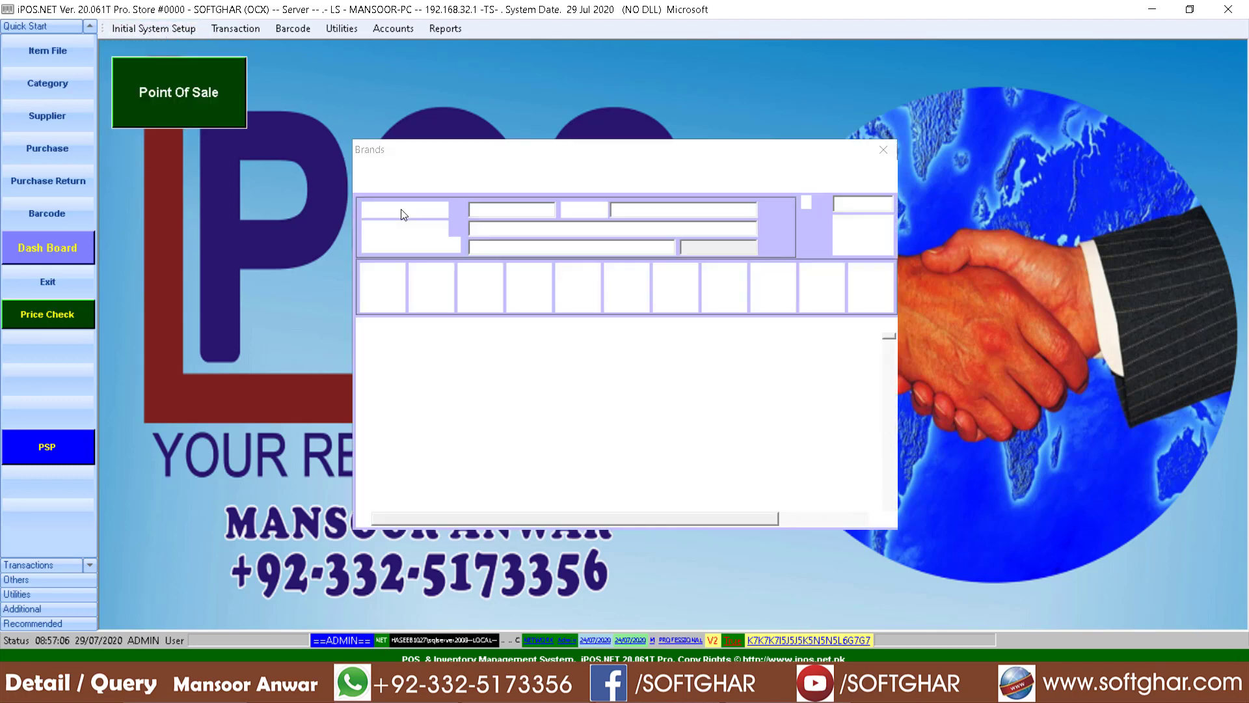
{"action": "scroll", "coordinate": [543, 385], "scroll_direction": "down", "scroll_amount": 10}
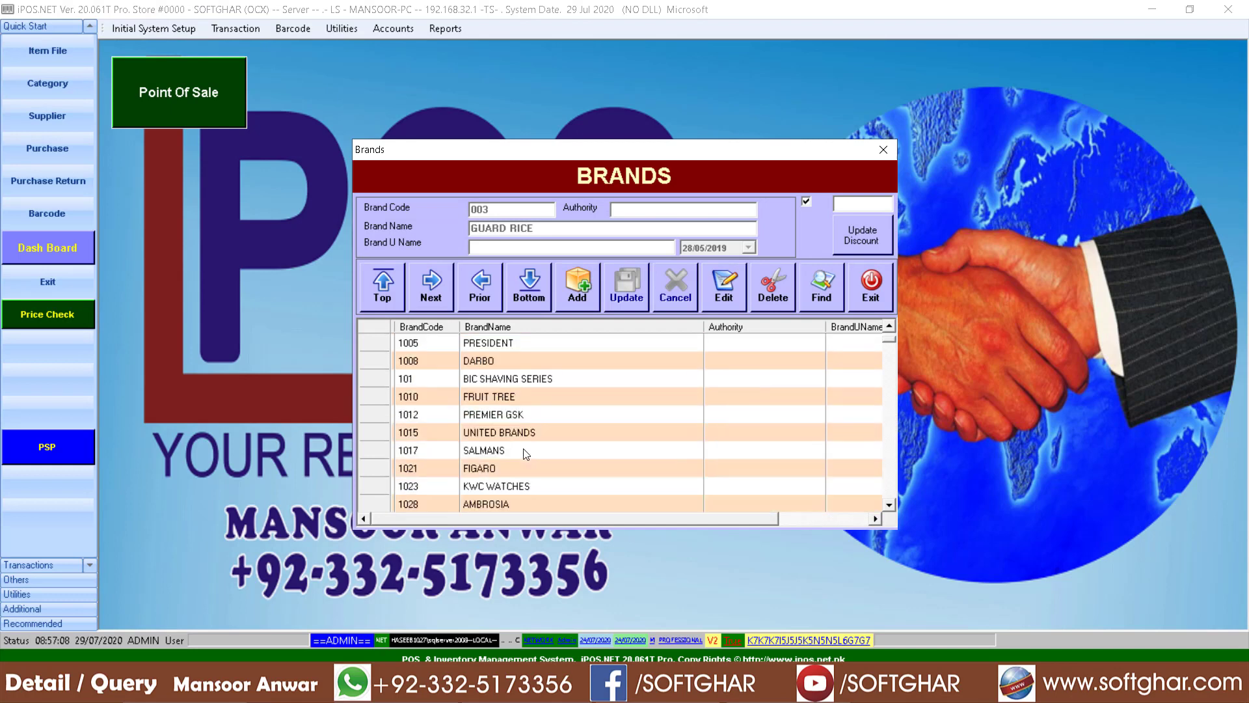
{"action": "scroll", "coordinate": [526, 453], "scroll_direction": "down", "scroll_amount": 15}
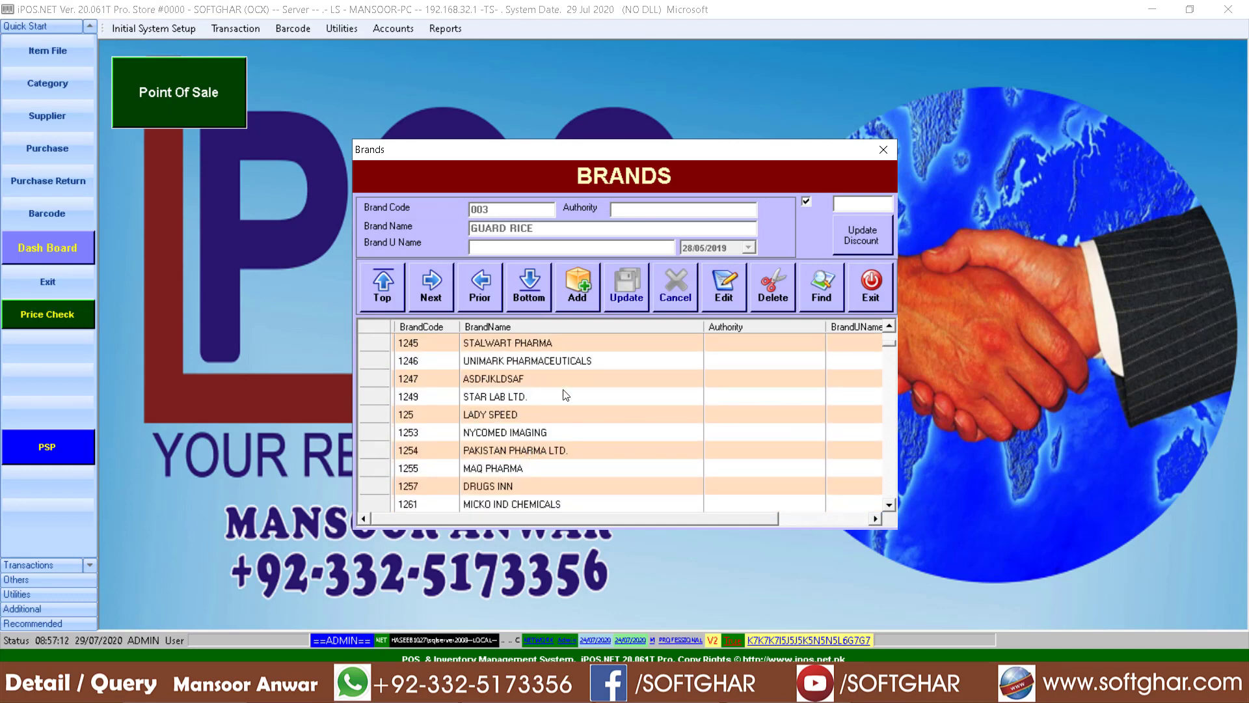
{"action": "left_click", "coordinate": [581, 288]}
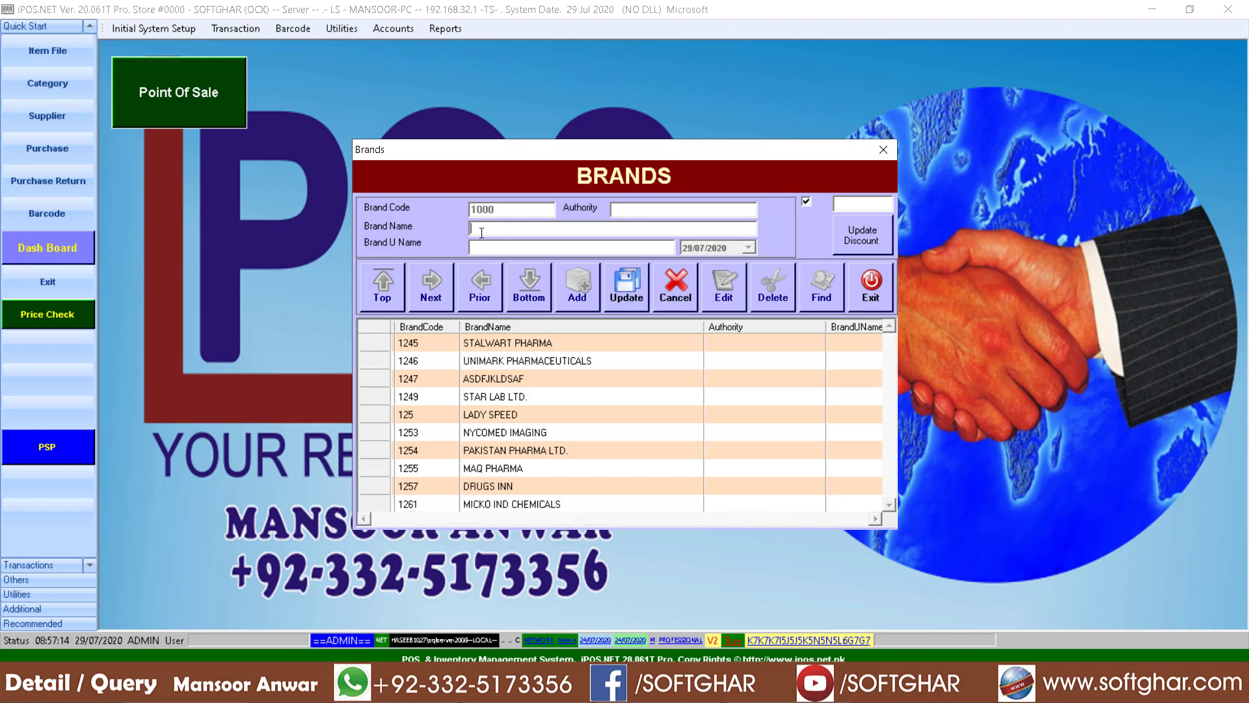
{"action": "left_click", "coordinate": [665, 285]}
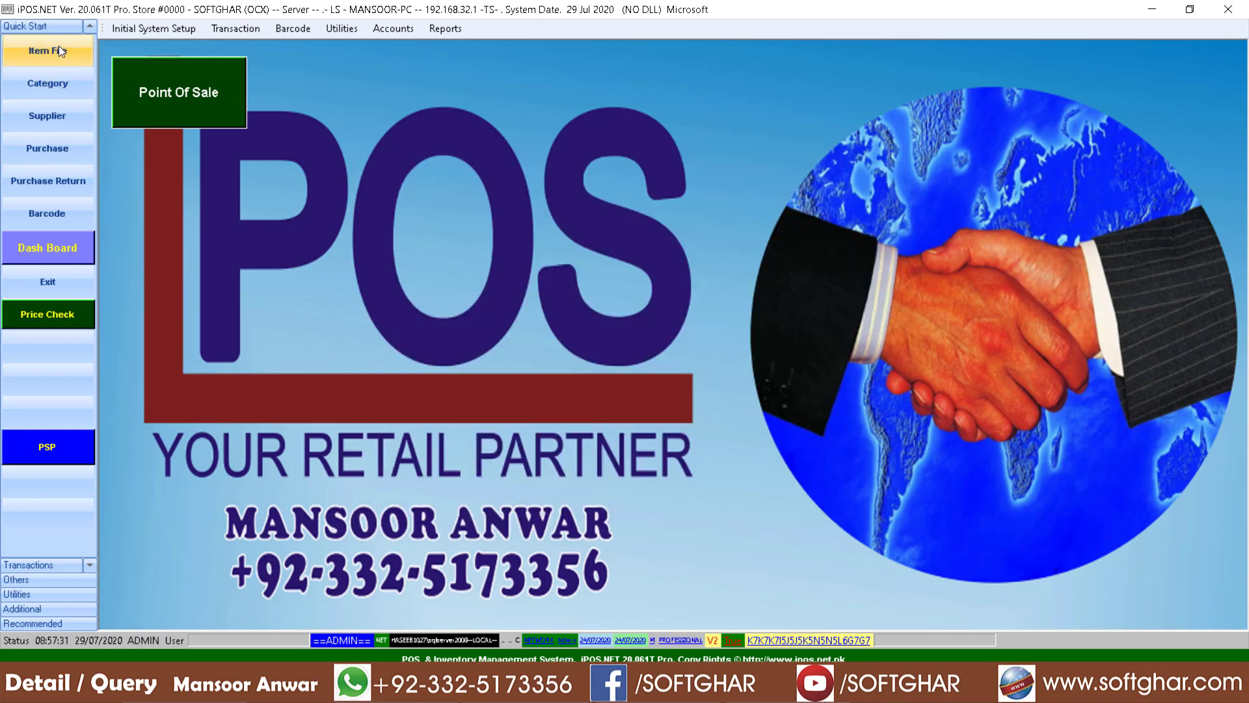
Step: Open the item file and browse through its list of medicines
{"action": "left_click", "coordinate": [59, 50]}
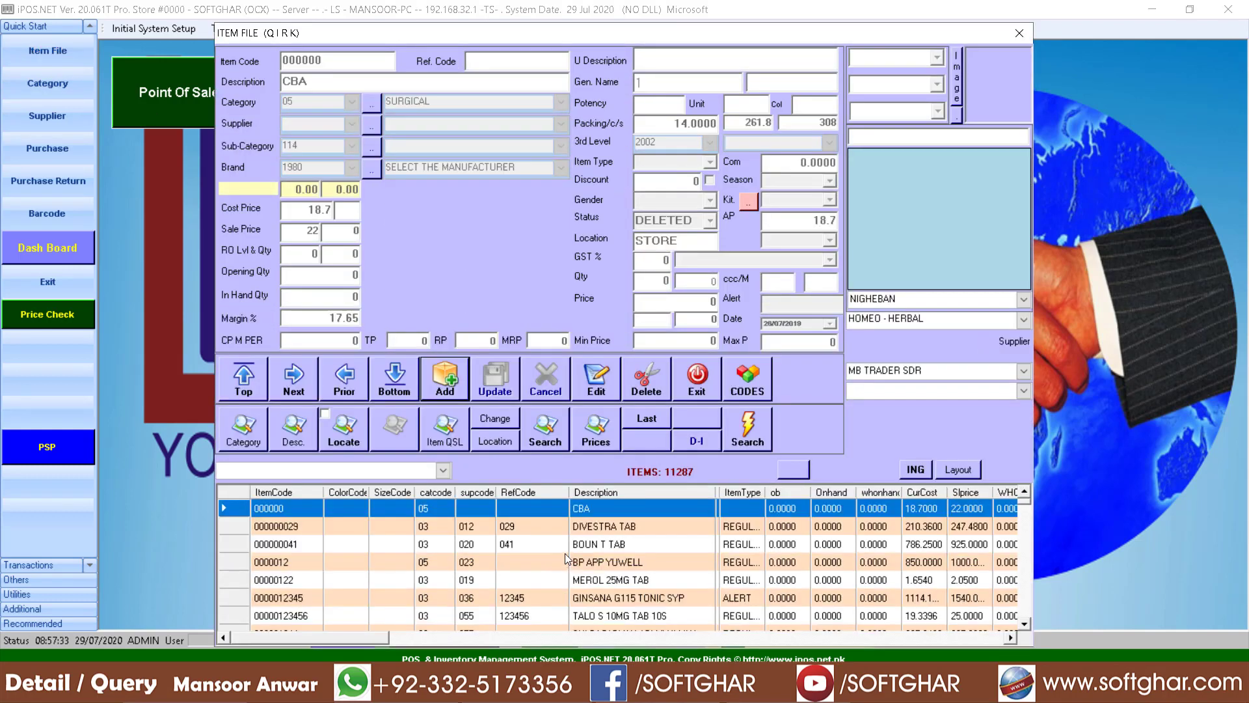
{"action": "scroll", "coordinate": [620, 566], "scroll_direction": "down", "scroll_amount": 10}
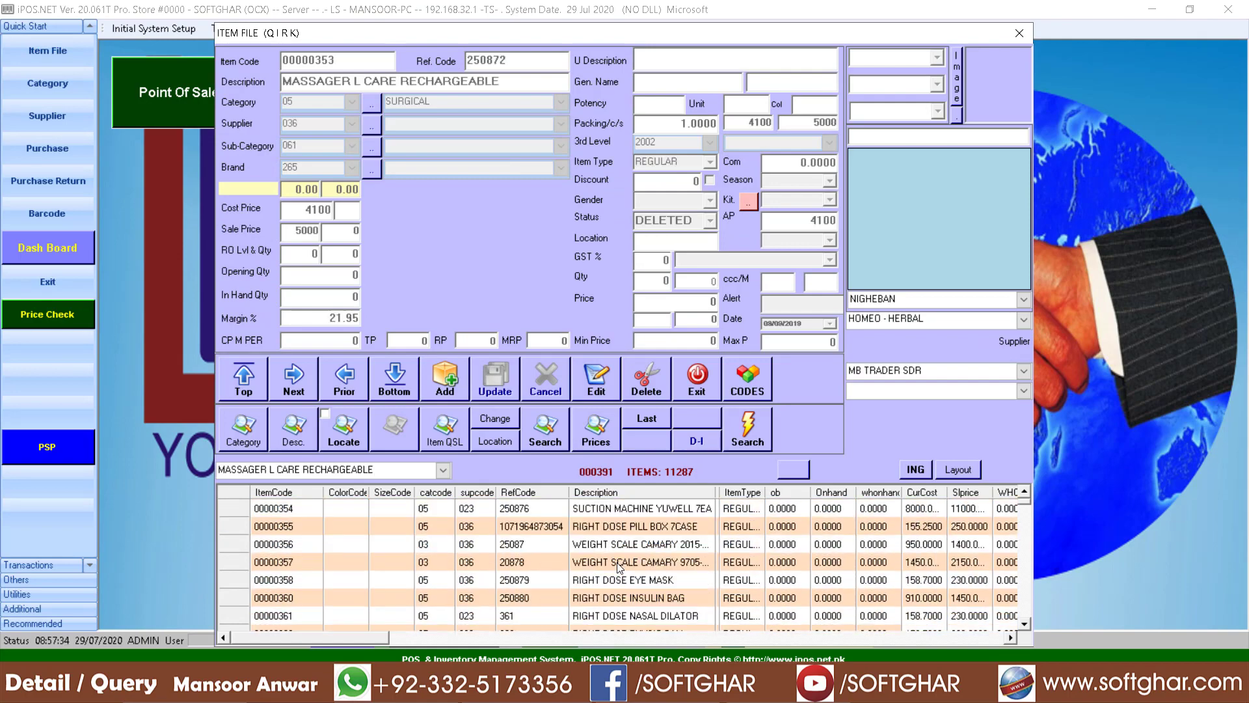
{"action": "scroll", "coordinate": [619, 567], "scroll_direction": "down", "scroll_amount": 10}
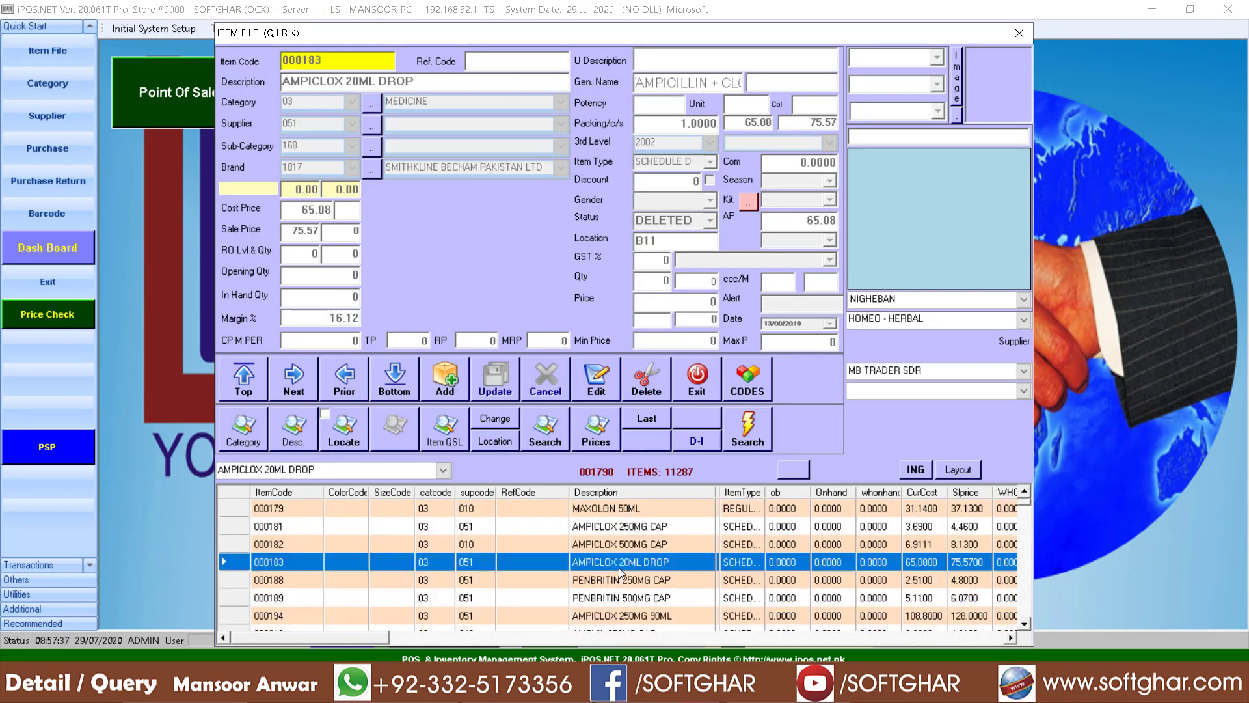
{"action": "scroll", "coordinate": [619, 568], "scroll_direction": "down", "scroll_amount": 10}
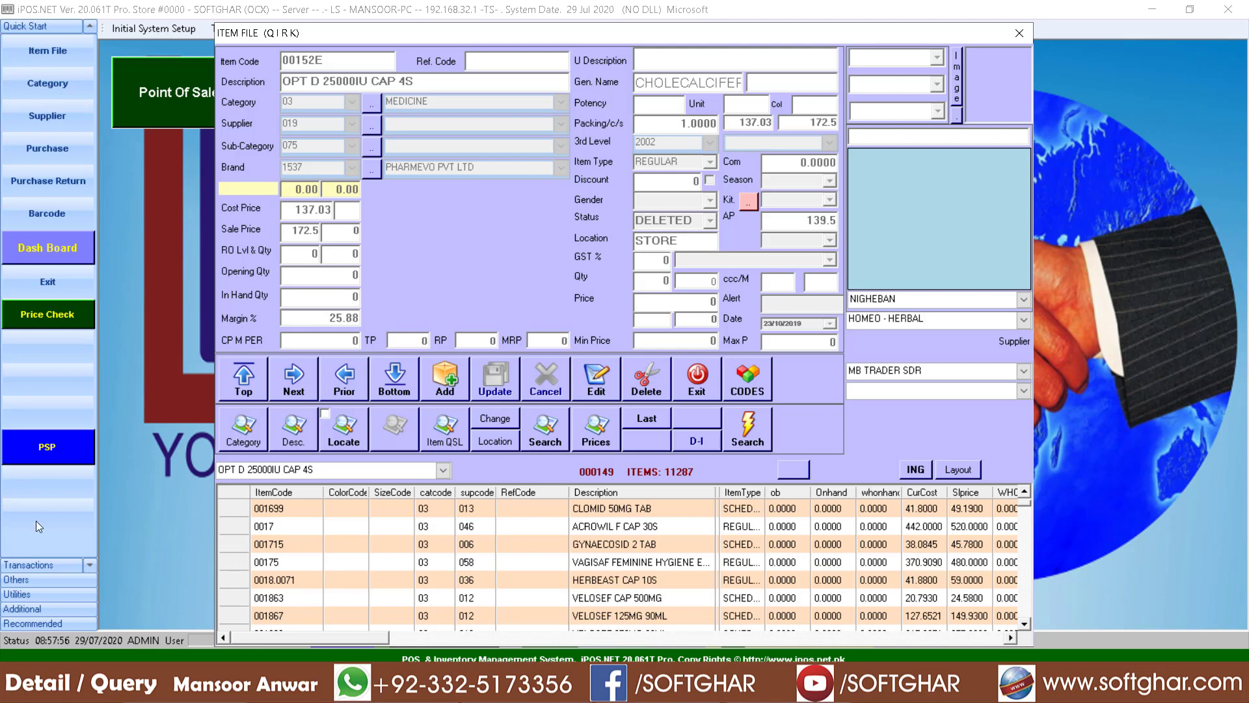
Step: Find the item by the description "colofac" and load the COLOFAC 135MG TAB record
{"action": "left_click", "coordinate": [300, 445]}
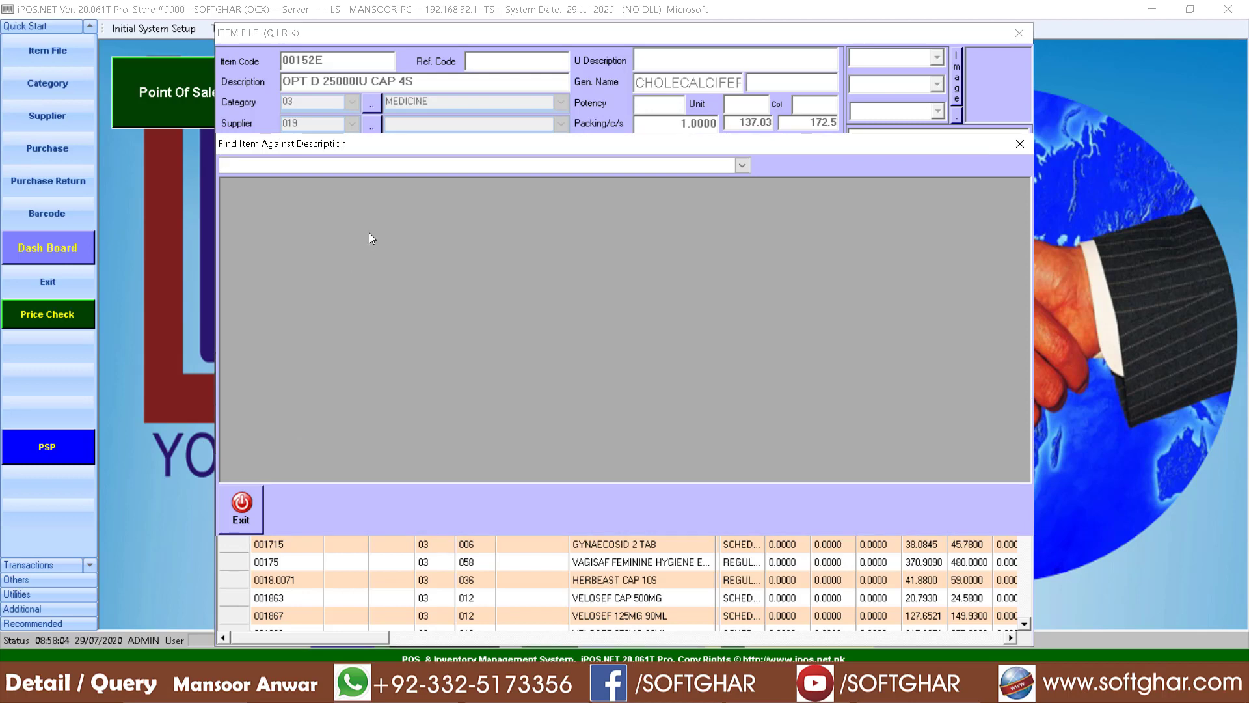
{"action": "type", "text": "colofac"}
{"action": "key", "text": "Return"}
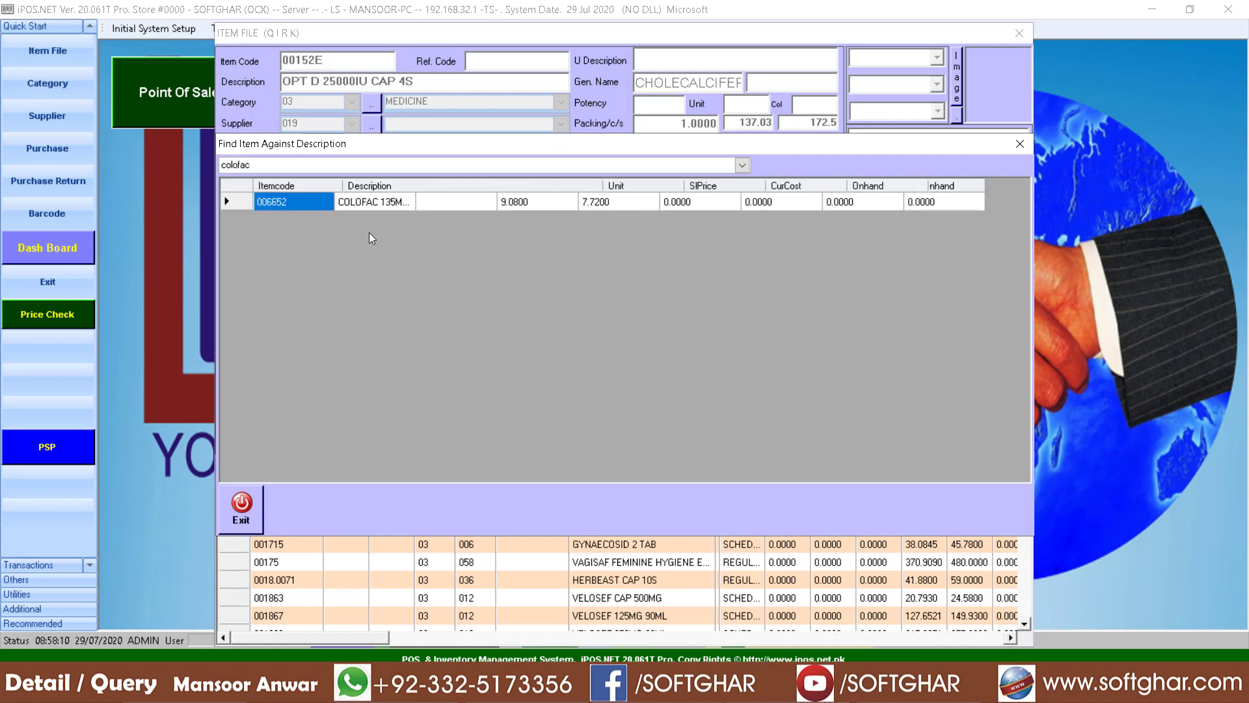
{"action": "left_click", "coordinate": [425, 202]}
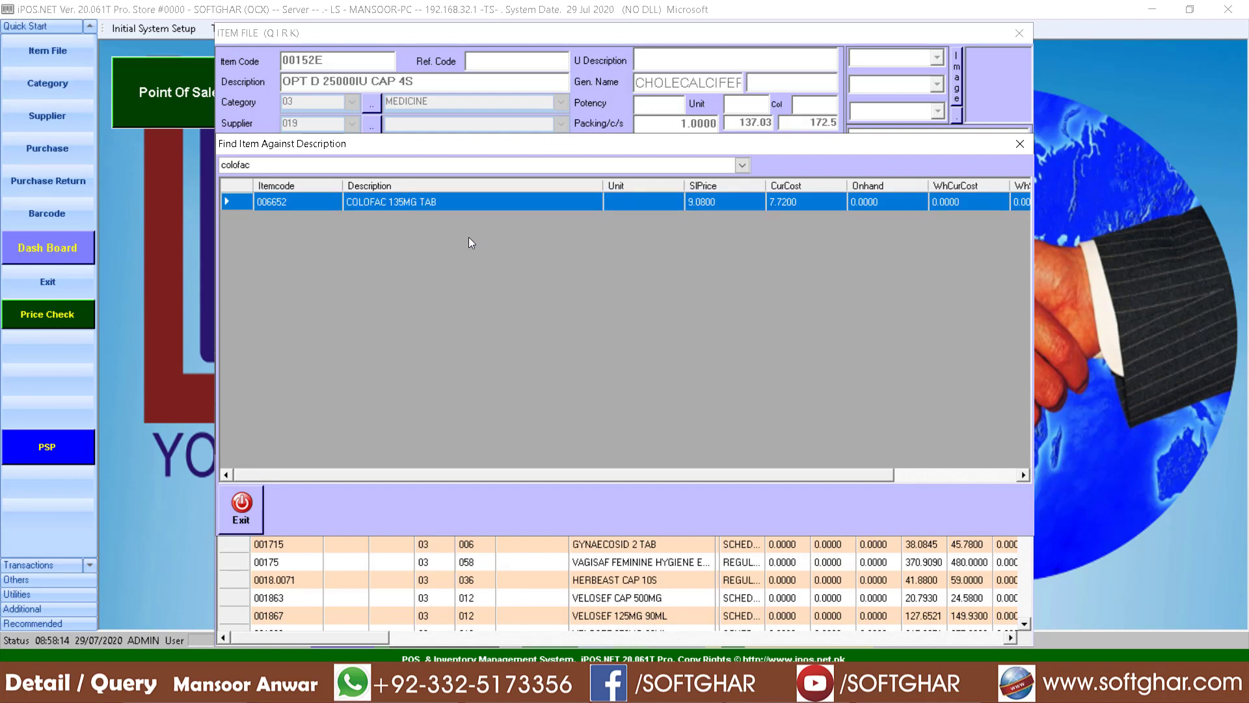
{"action": "left_click", "coordinate": [1020, 144]}
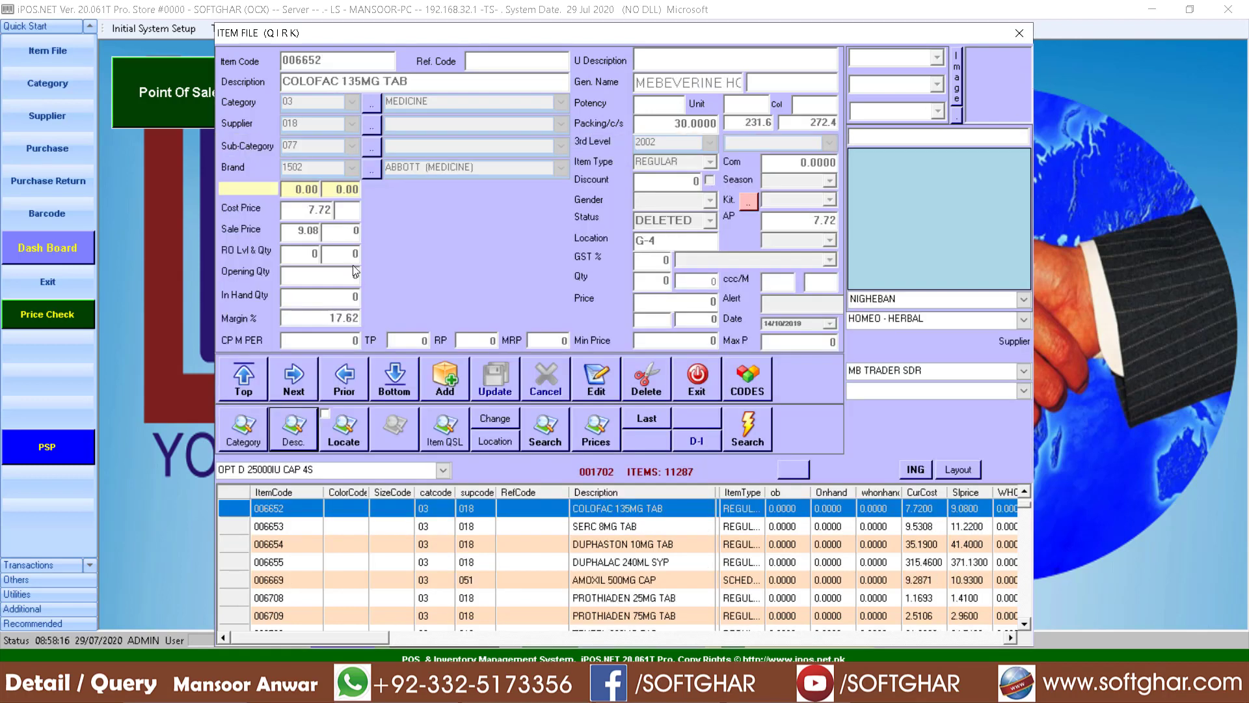
Step: Open COLOFAC .jpg from the medicine folder in Paint, compare the package with the item record, and return to iPOS.NET
{"action": "key", "text": "alt+Tab"}
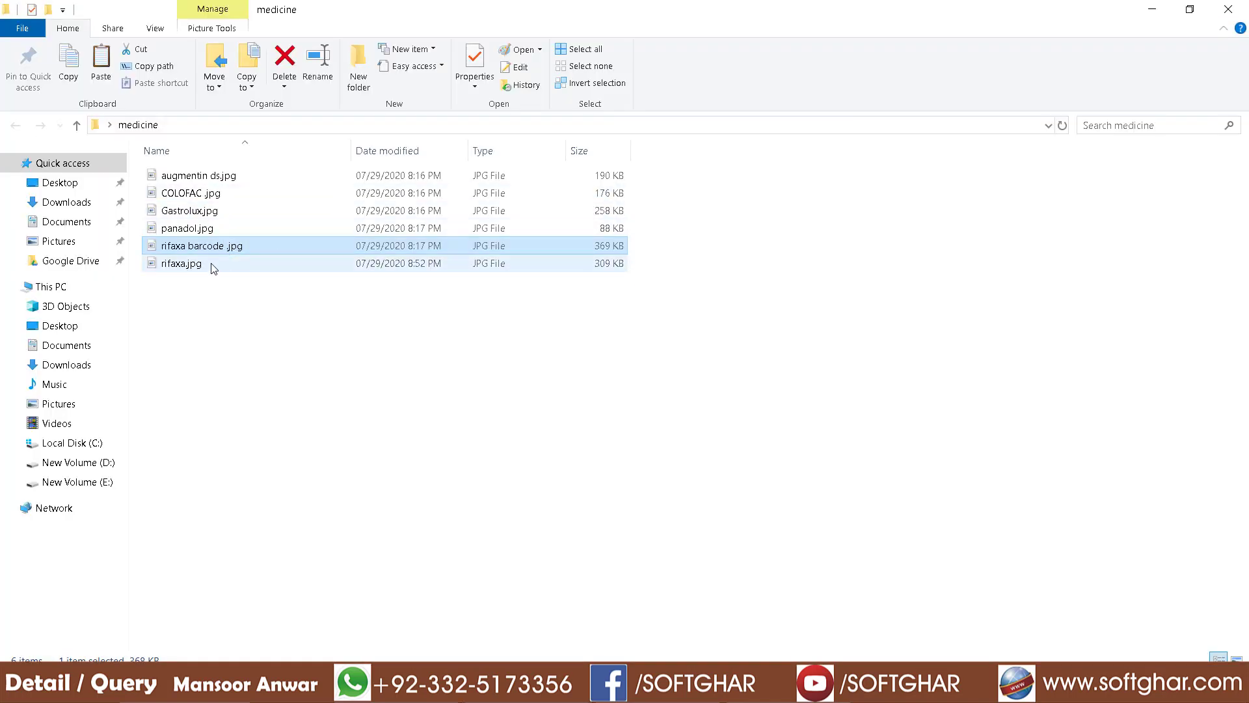
{"action": "double_click", "coordinate": [185, 196]}
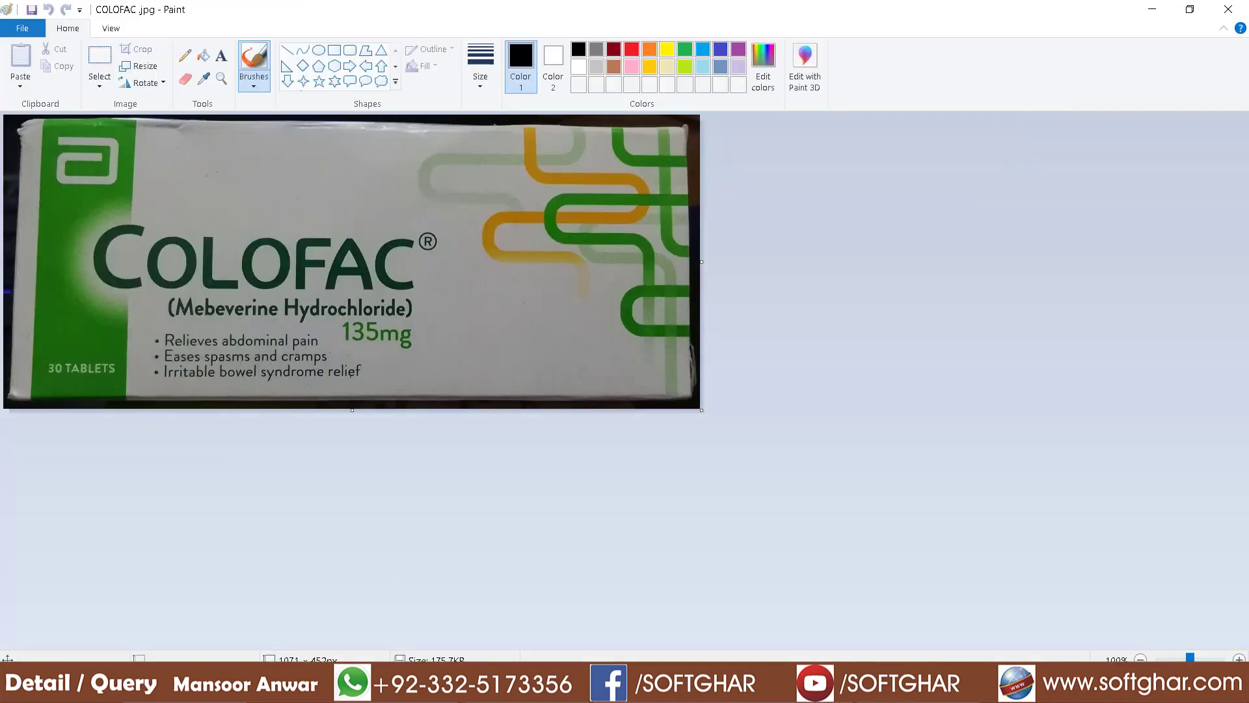
{"action": "left_click", "coordinate": [456, 690]}
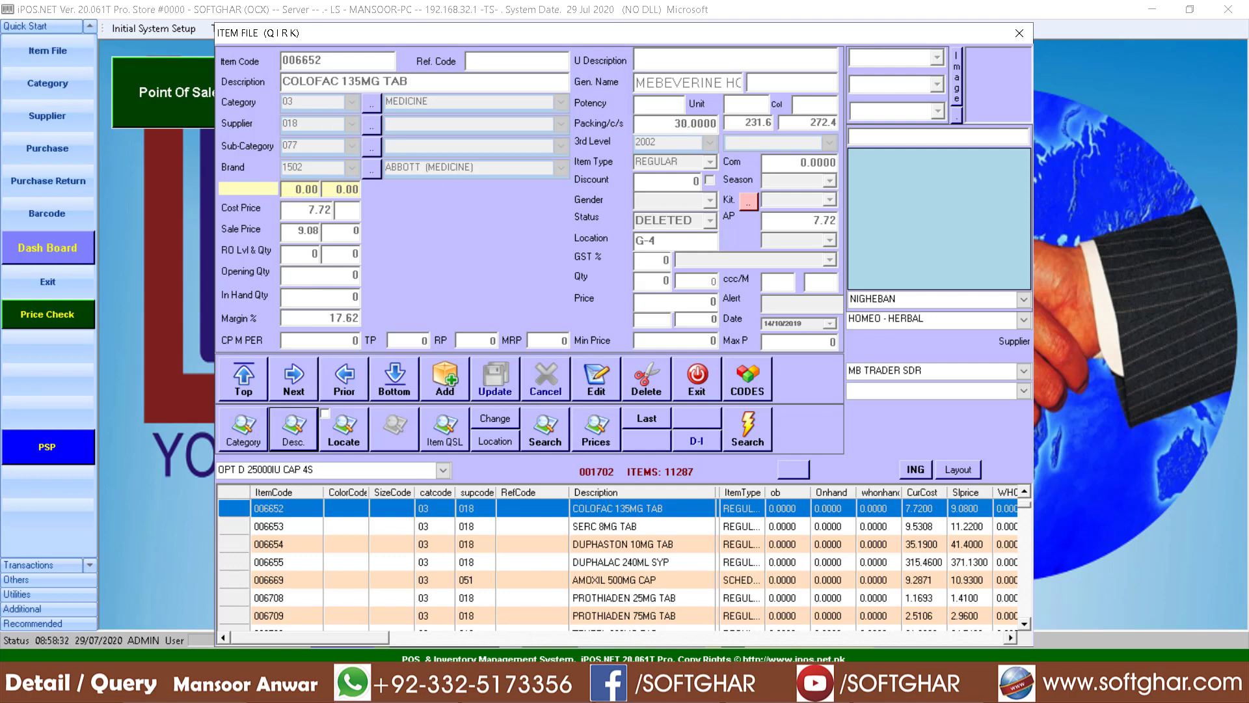
{"action": "left_click", "coordinate": [482, 690]}
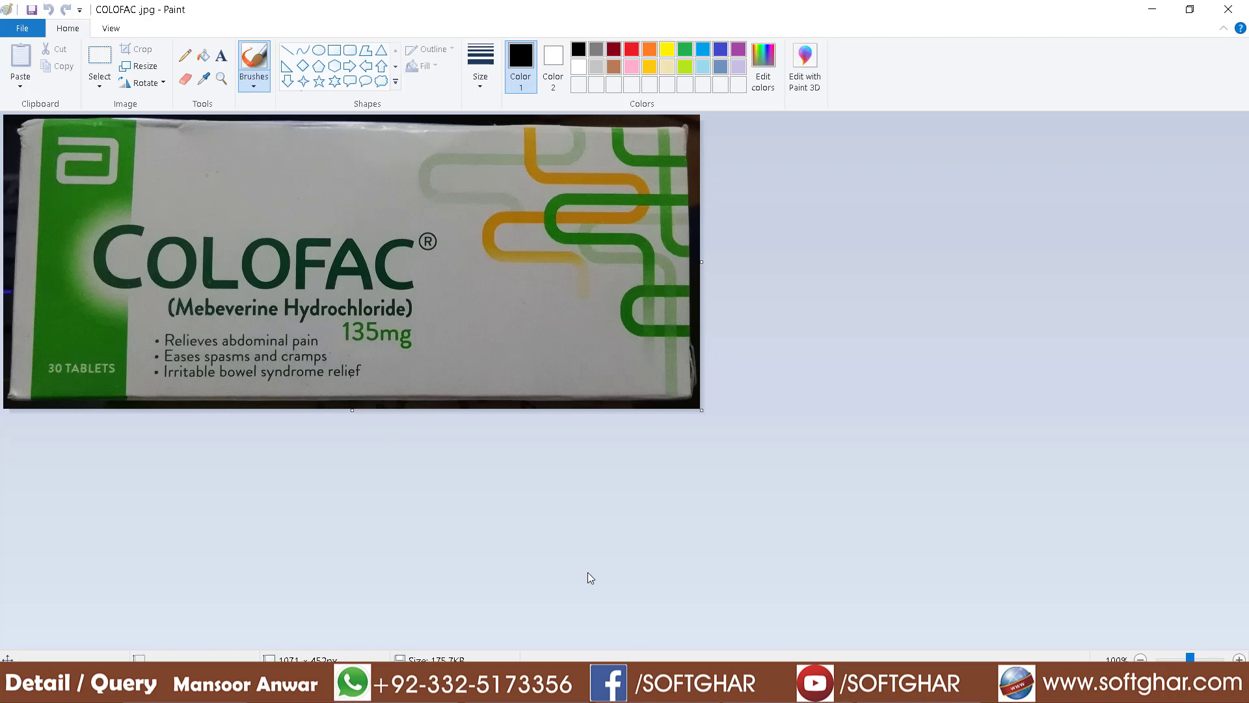
{"action": "left_click", "coordinate": [482, 690]}
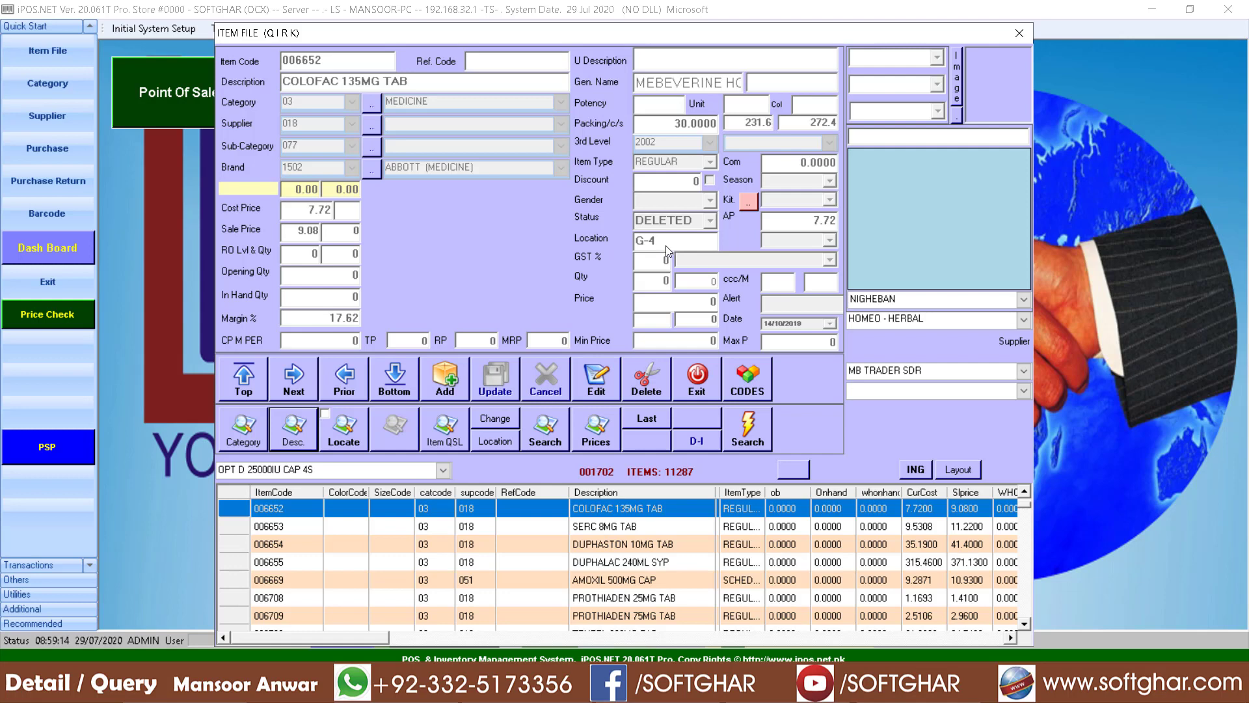
Step: Edit the COLOFAC 135MG TAB item to use location R50, pack cost 245 and pack sale price 260
{"action": "left_click", "coordinate": [598, 384]}
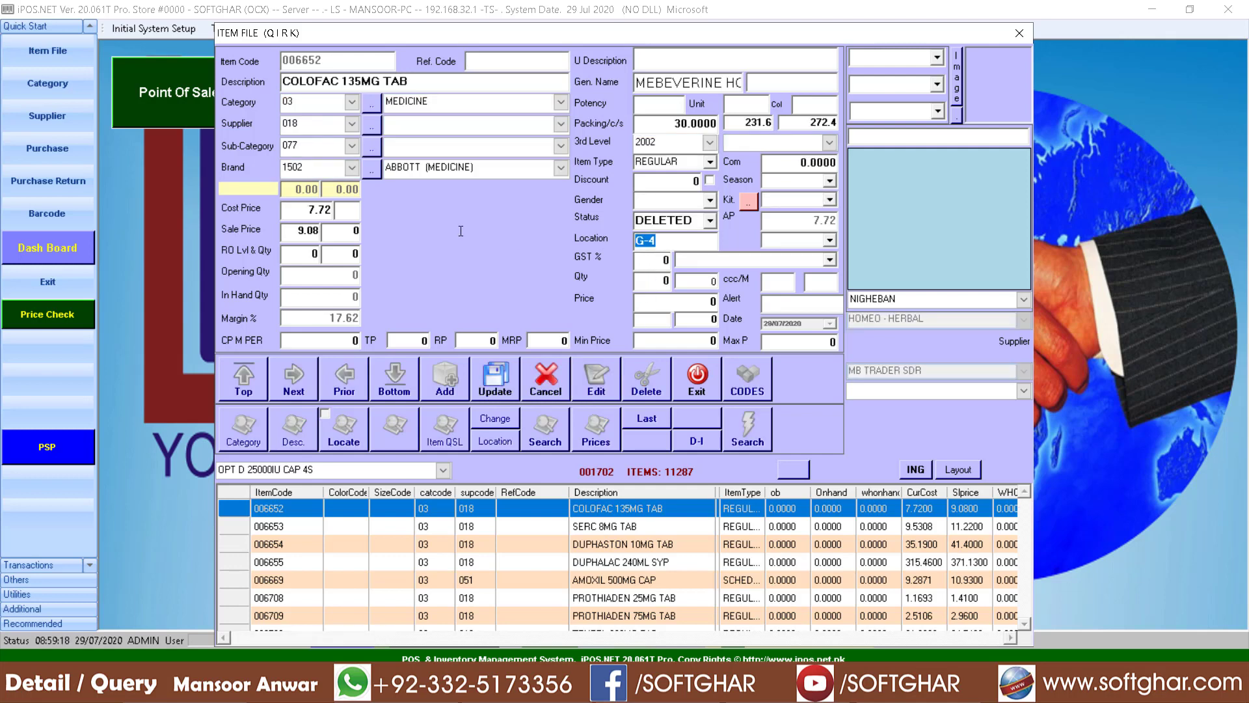
{"action": "type", "text": "R50"}
{"action": "left_click_drag", "start_coordinate": [745, 125], "coordinate": [866, 127]}
{"action": "type", "text": "245"}
{"action": "key", "text": "Tab"}
{"action": "type", "text": "260"}
{"action": "key", "text": "Tab"}
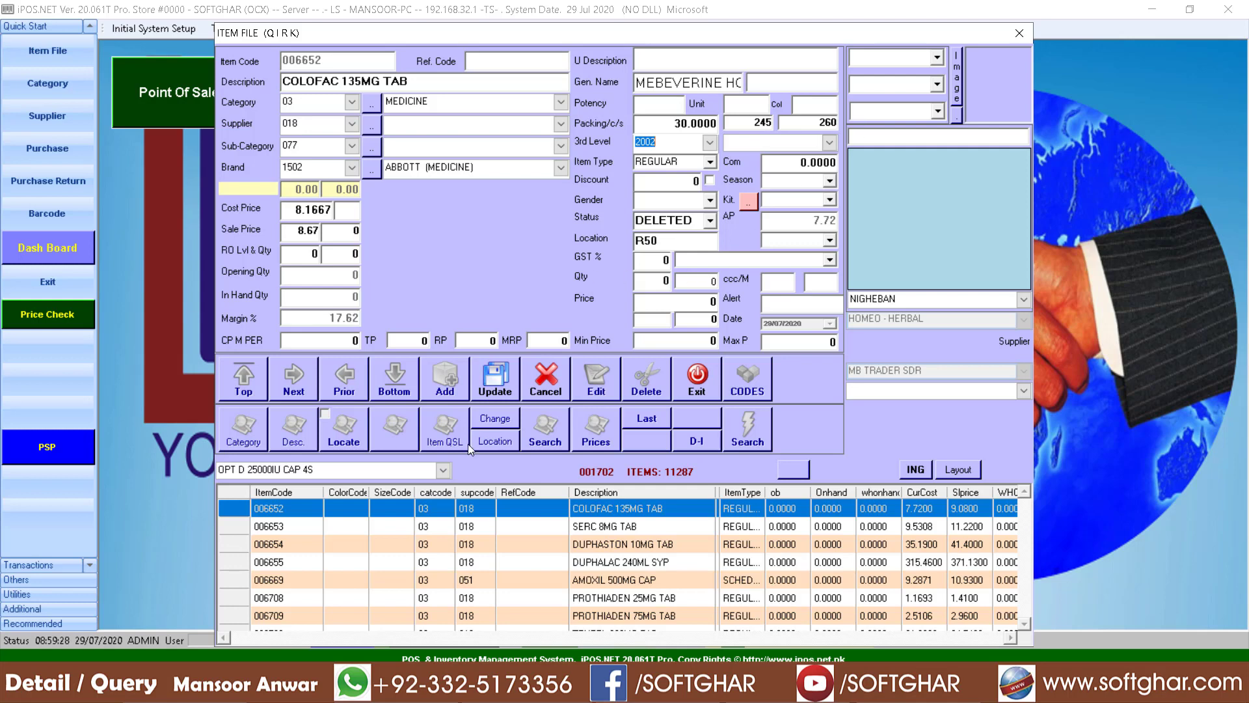
Step: Set the COLOFAC item's reorder level to 60 and reorder quantity to 100, and save the record
{"action": "left_click", "coordinate": [291, 256]}
{"action": "type", "text": "60"}
{"action": "key", "text": "Return"}
{"action": "type", "text": "100"}
{"action": "left_click", "coordinate": [493, 380]}
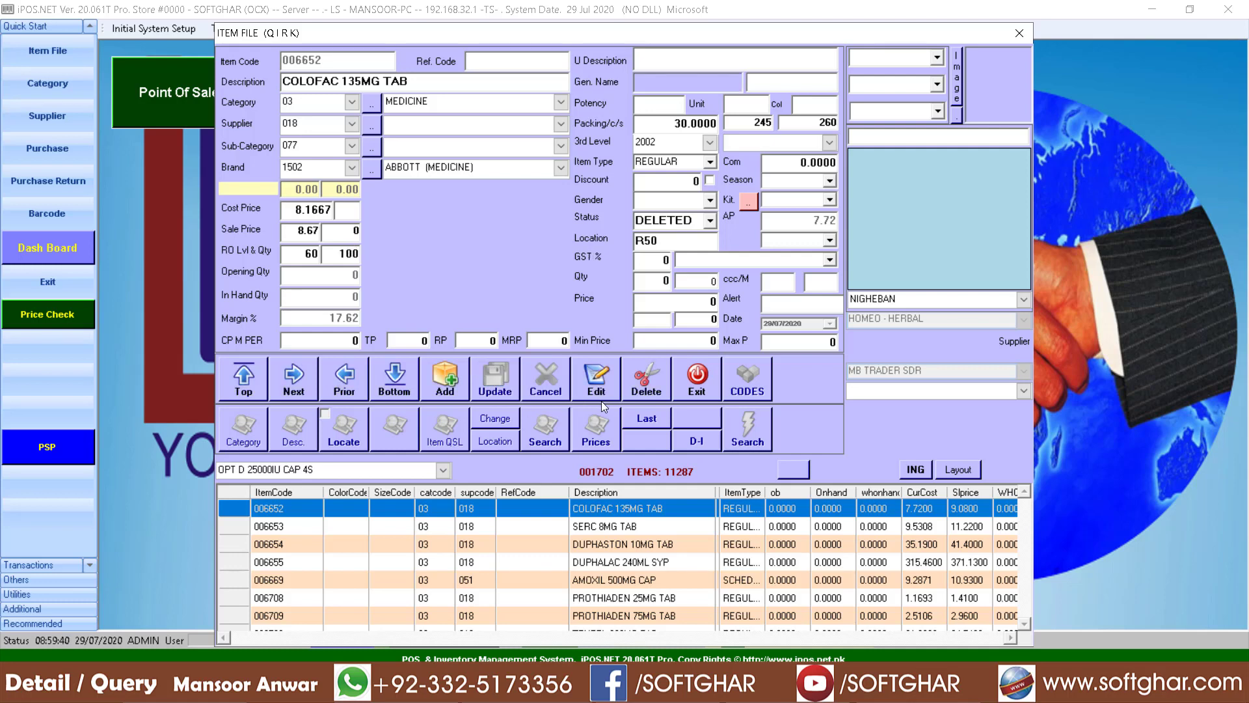
Step: Start and cancel a new item, and view the TALO S 10MG TAB 10S and GINSANA G115 TONIC SYP records
{"action": "left_click", "coordinate": [441, 398]}
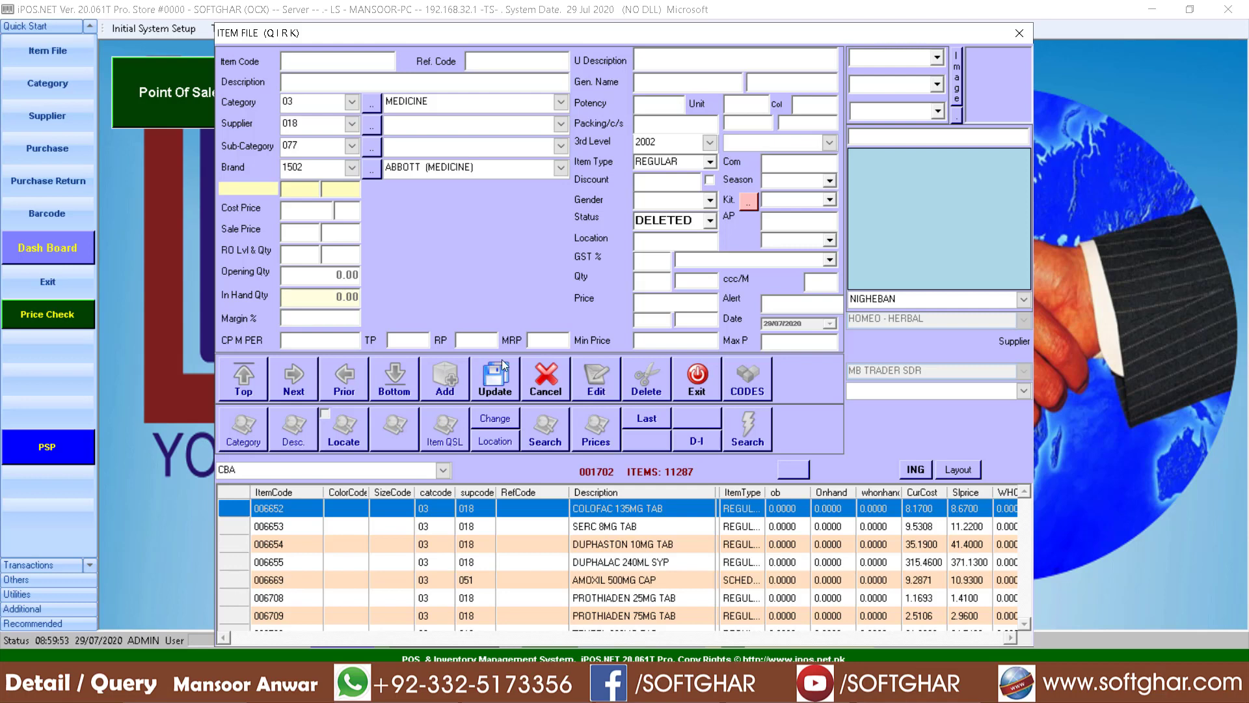
{"action": "left_click", "coordinate": [548, 371]}
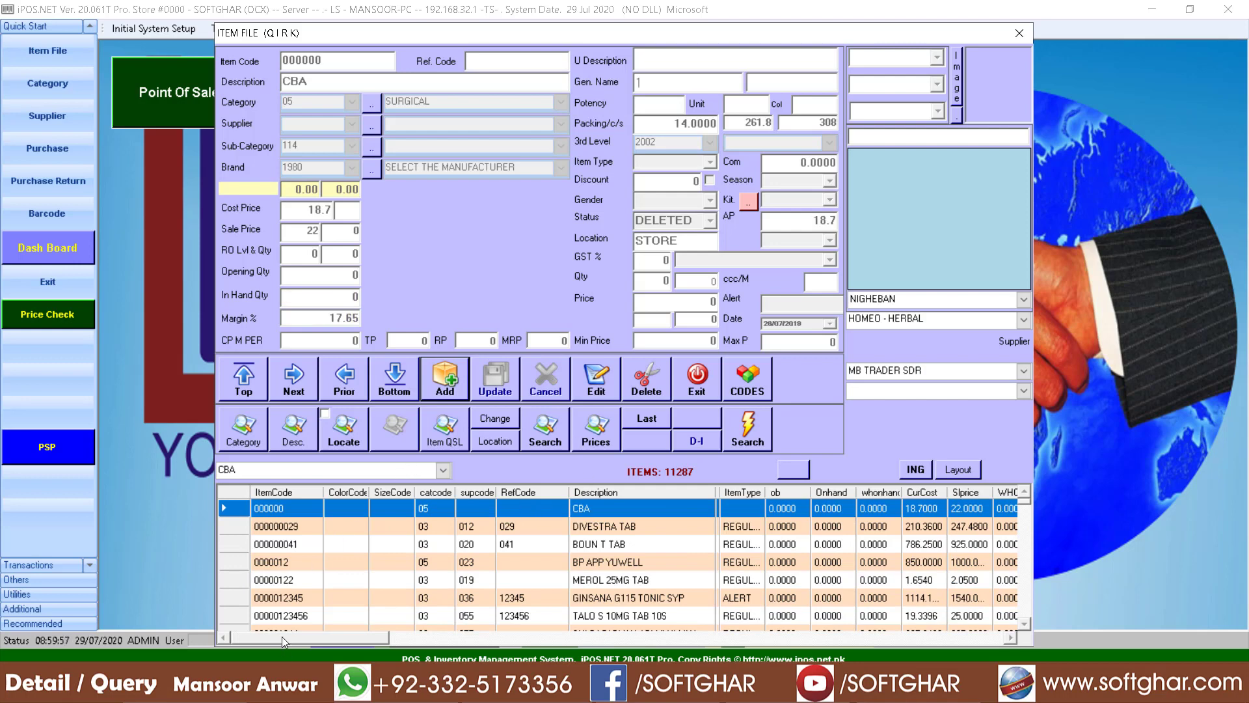
{"action": "left_click", "coordinate": [283, 614]}
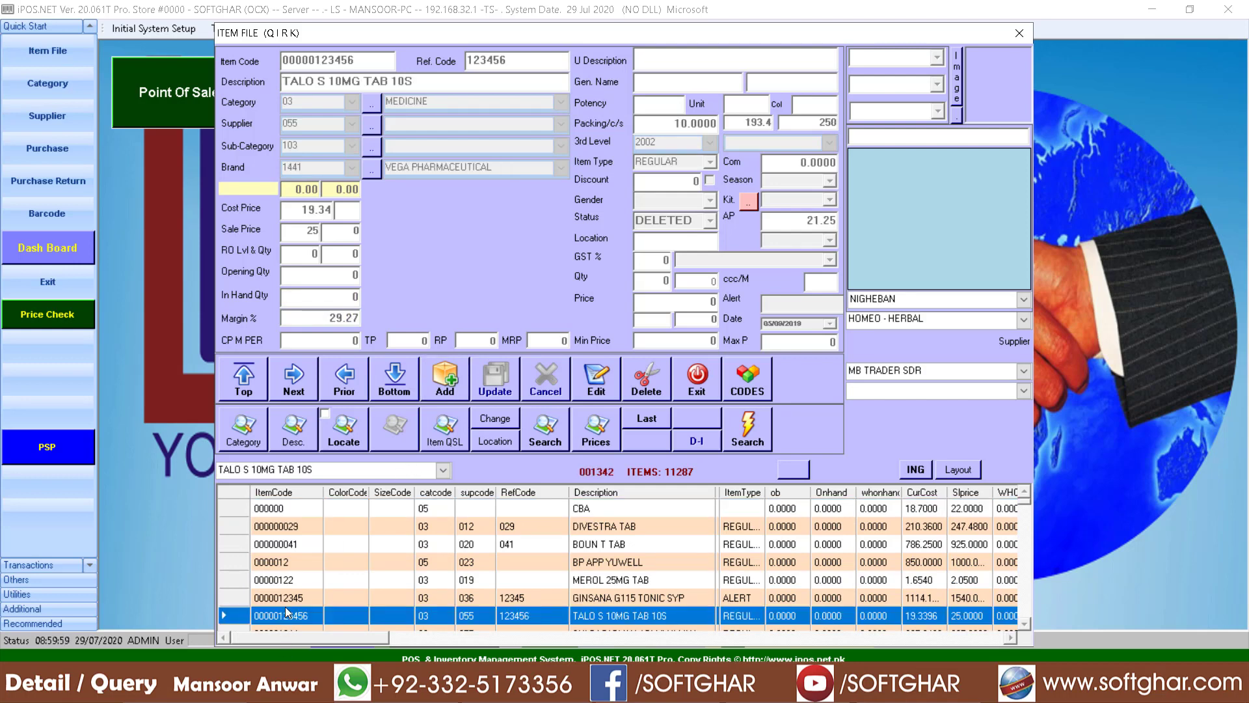
{"action": "left_click", "coordinate": [287, 598]}
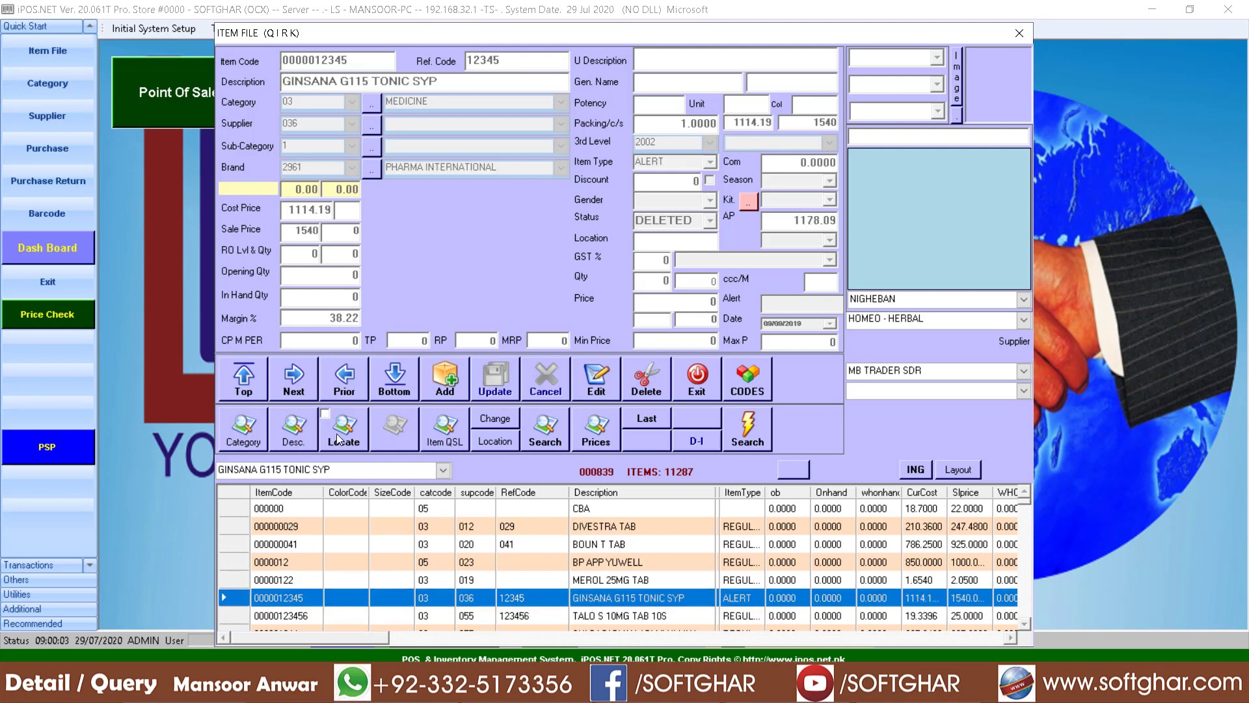
Step: List the items of category 03 and sort them by item code in descending order
{"action": "left_click", "coordinate": [251, 442]}
{"action": "type", "text": "03"}
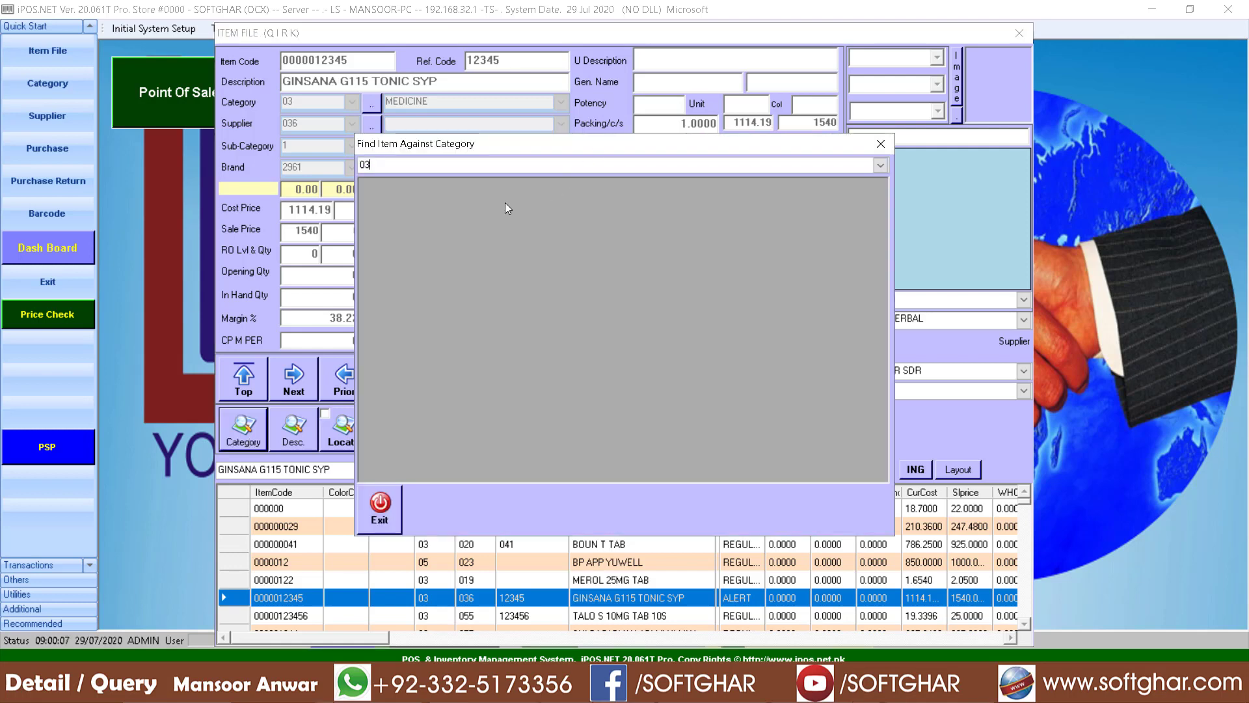
{"action": "key", "text": "Return"}
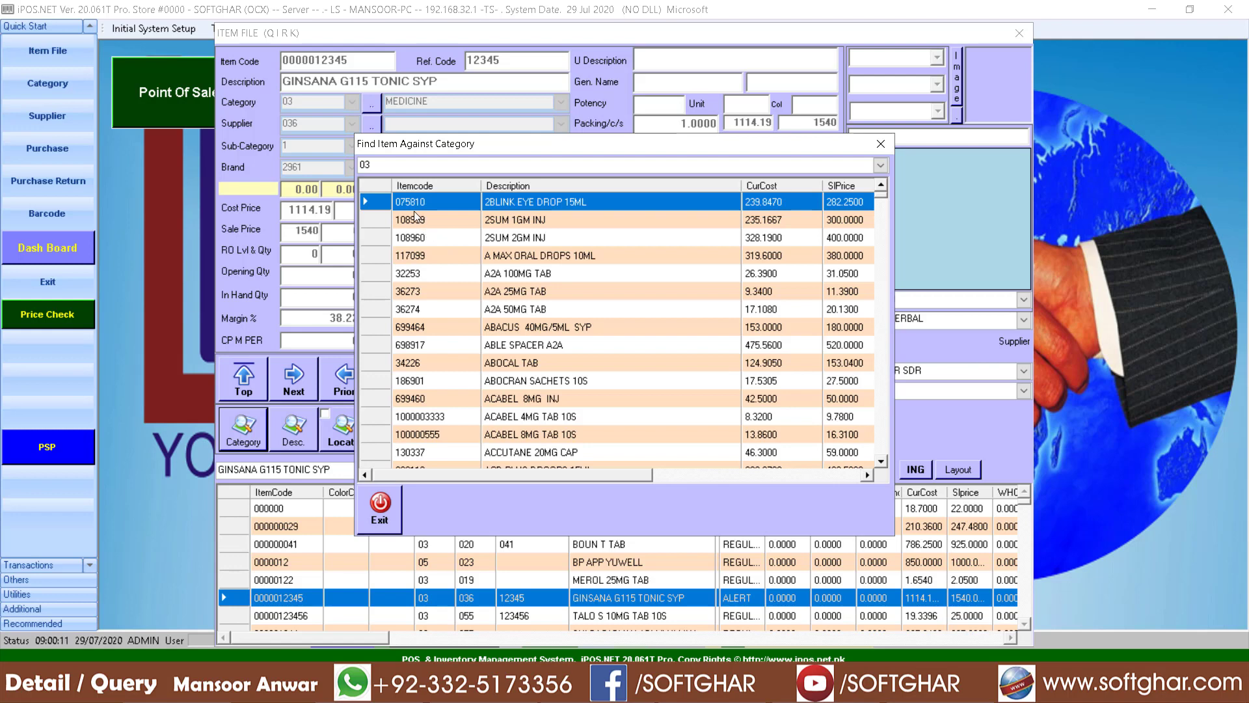
{"action": "left_click", "coordinate": [432, 189]}
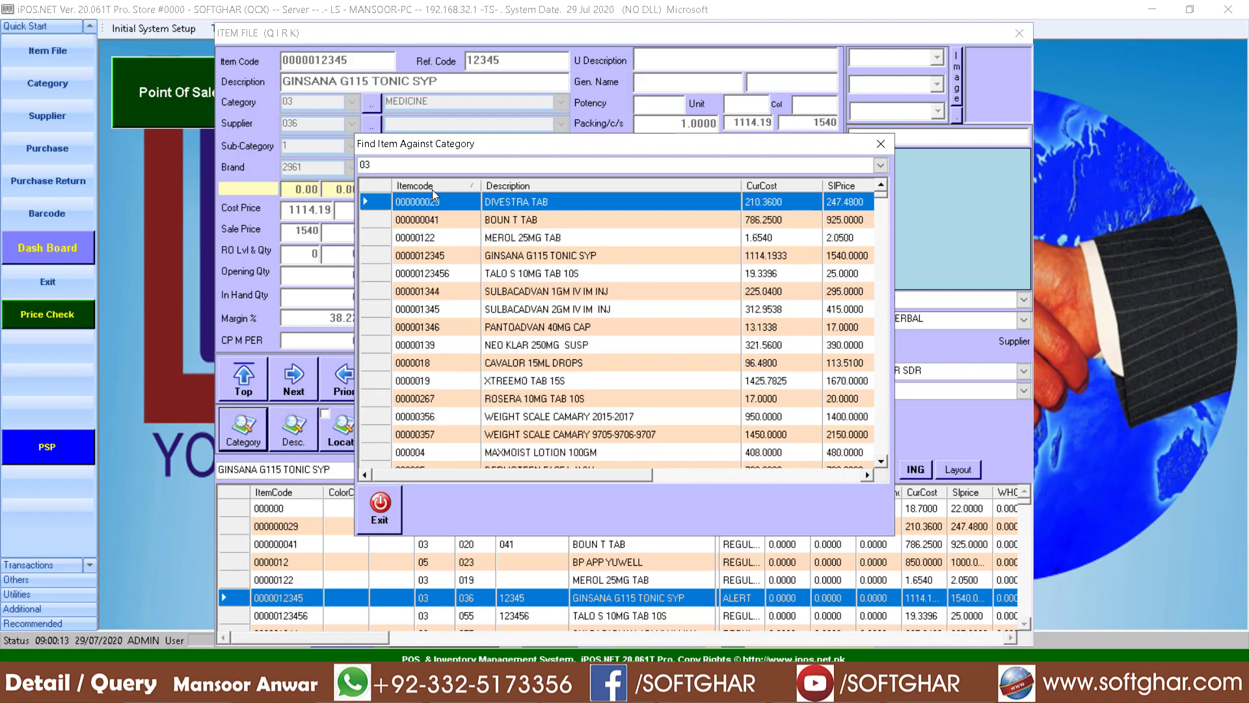
{"action": "left_click", "coordinate": [435, 190]}
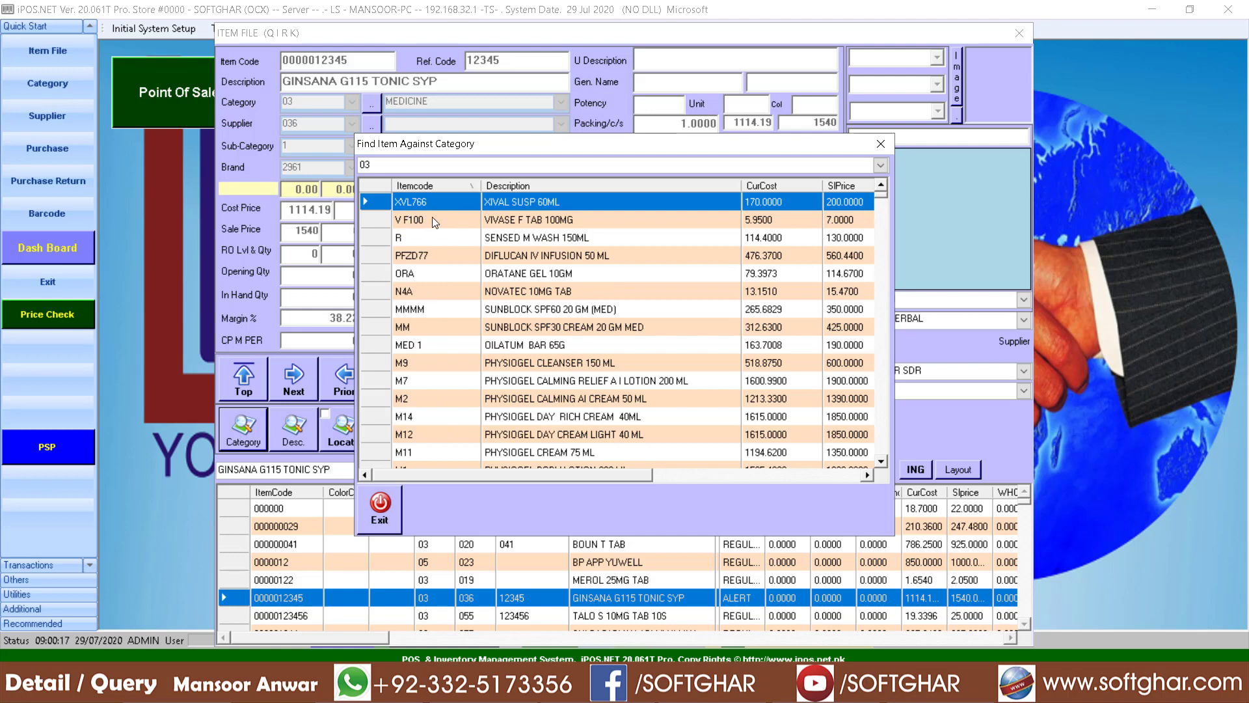
Step: Look through the existing item codes in the category 03 list, and close the search window
{"action": "scroll", "coordinate": [453, 368], "scroll_direction": "down", "scroll_amount": 1}
{"action": "scroll", "coordinate": [449, 365], "scroll_direction": "down", "scroll_amount": 1}
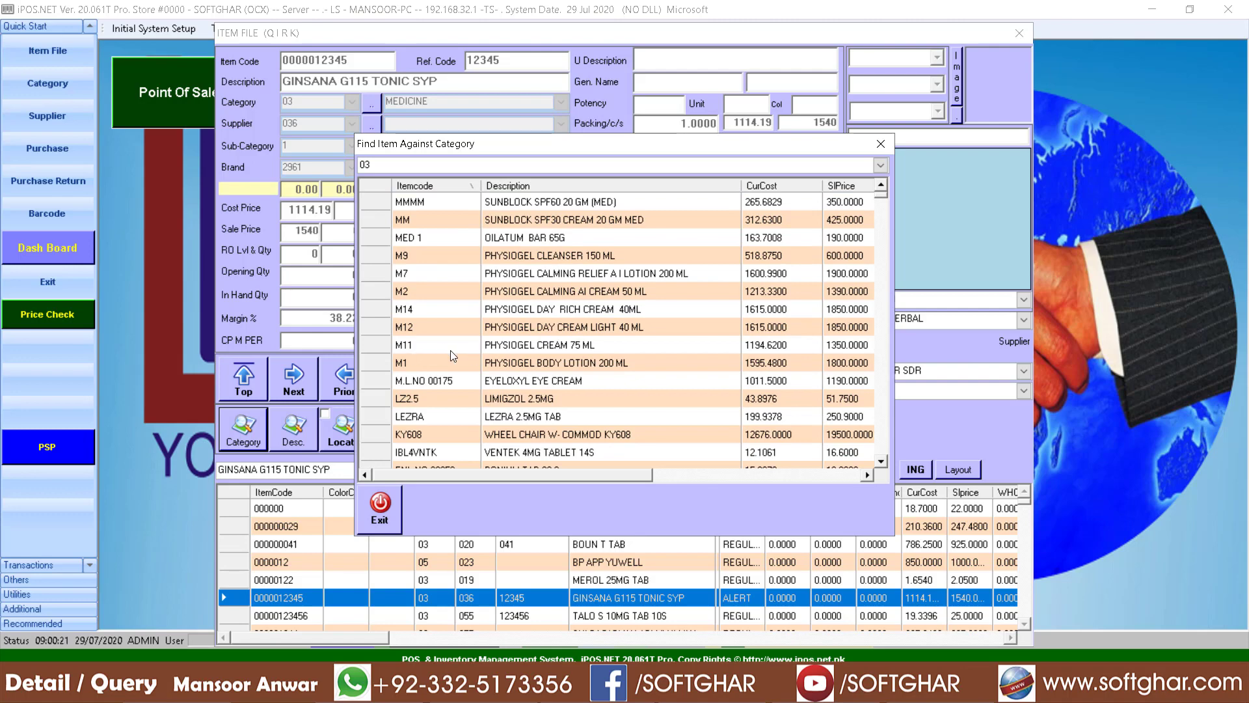
{"action": "scroll", "coordinate": [461, 385], "scroll_direction": "down", "scroll_amount": 3}
{"action": "scroll", "coordinate": [460, 384], "scroll_direction": "down", "scroll_amount": 10}
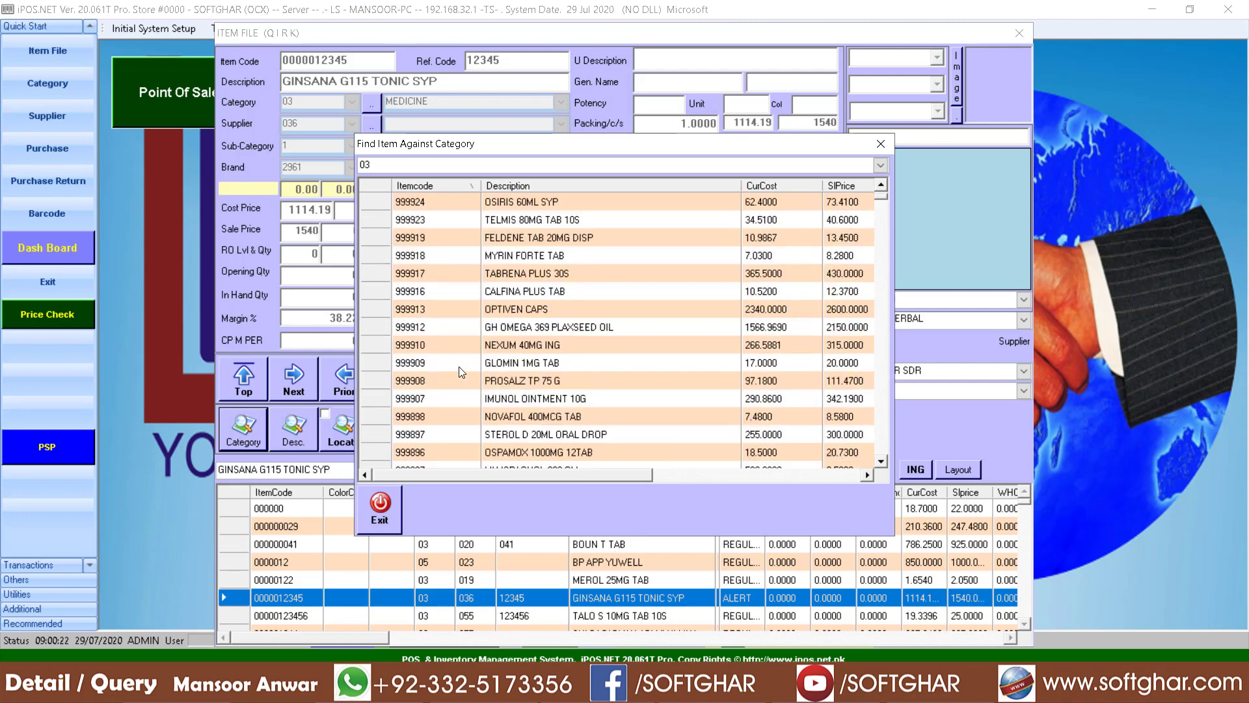
{"action": "scroll", "coordinate": [453, 362], "scroll_direction": "down", "scroll_amount": 10}
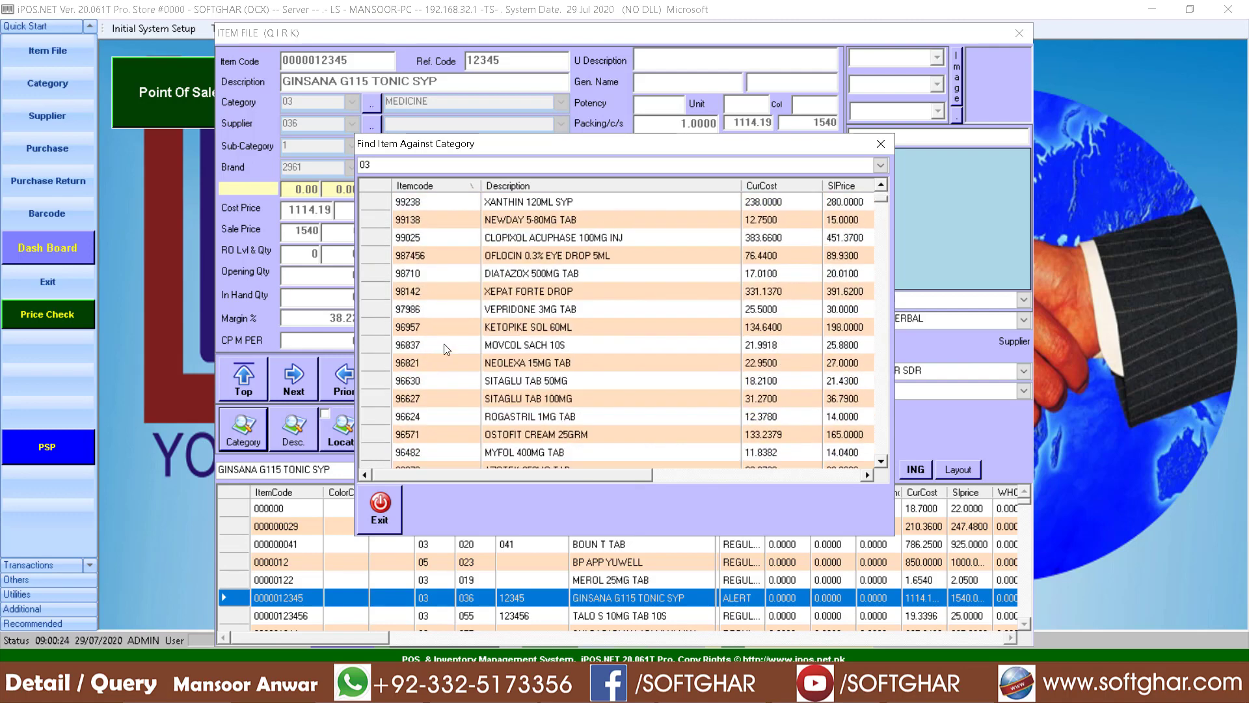
{"action": "scroll", "coordinate": [486, 370], "scroll_direction": "down", "scroll_amount": 10}
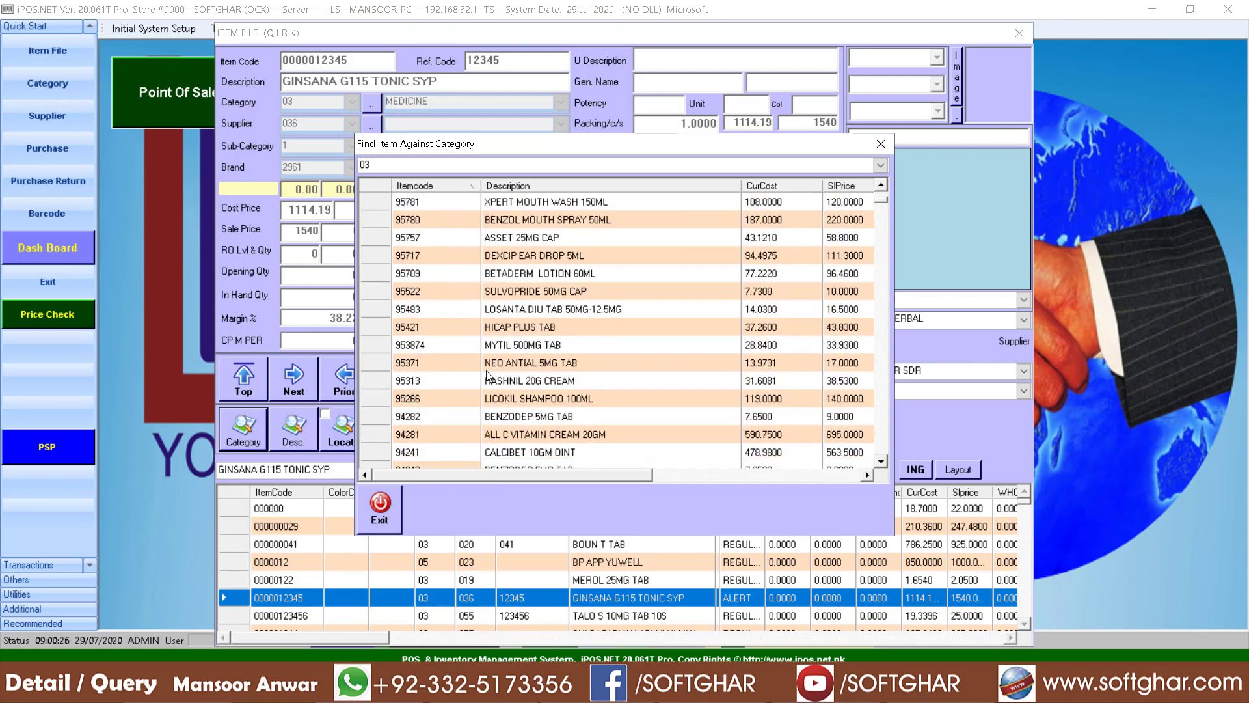
{"action": "scroll", "coordinate": [478, 345], "scroll_direction": "down", "scroll_amount": 10}
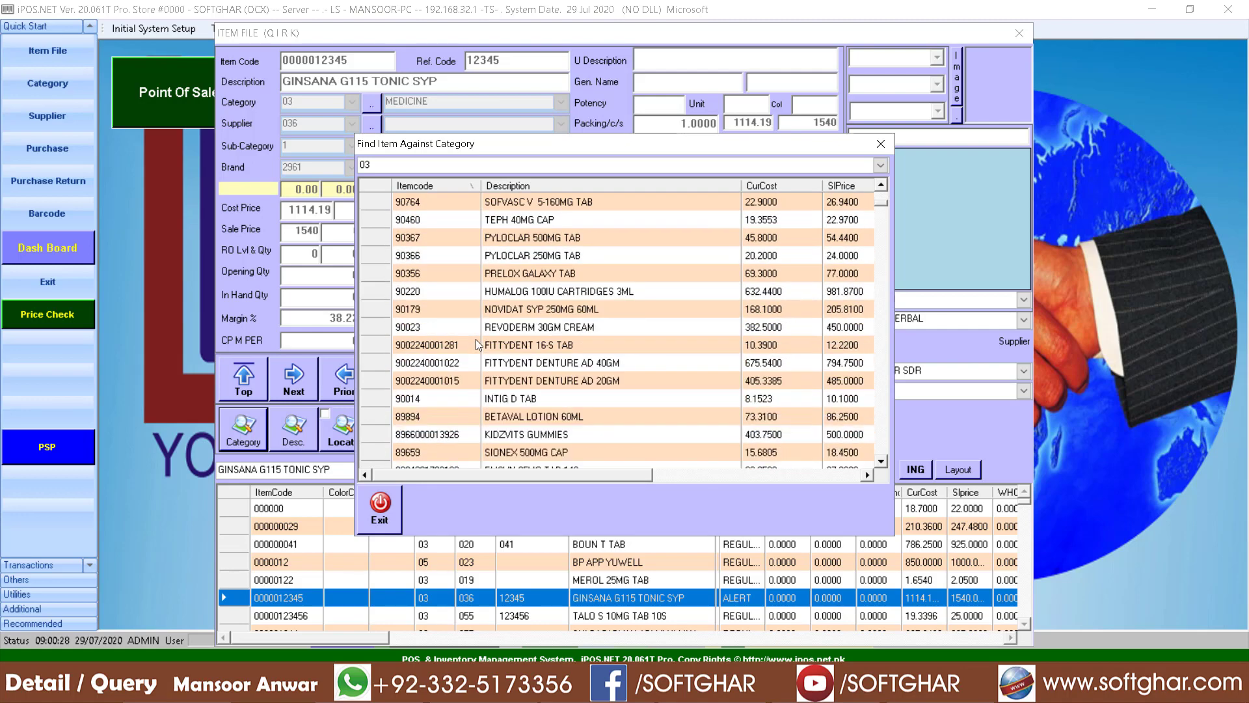
{"action": "left_click", "coordinate": [880, 143]}
Step: Try to add a new item with the item code 90014
{"action": "left_click", "coordinate": [452, 384]}
{"action": "type", "text": "9"}
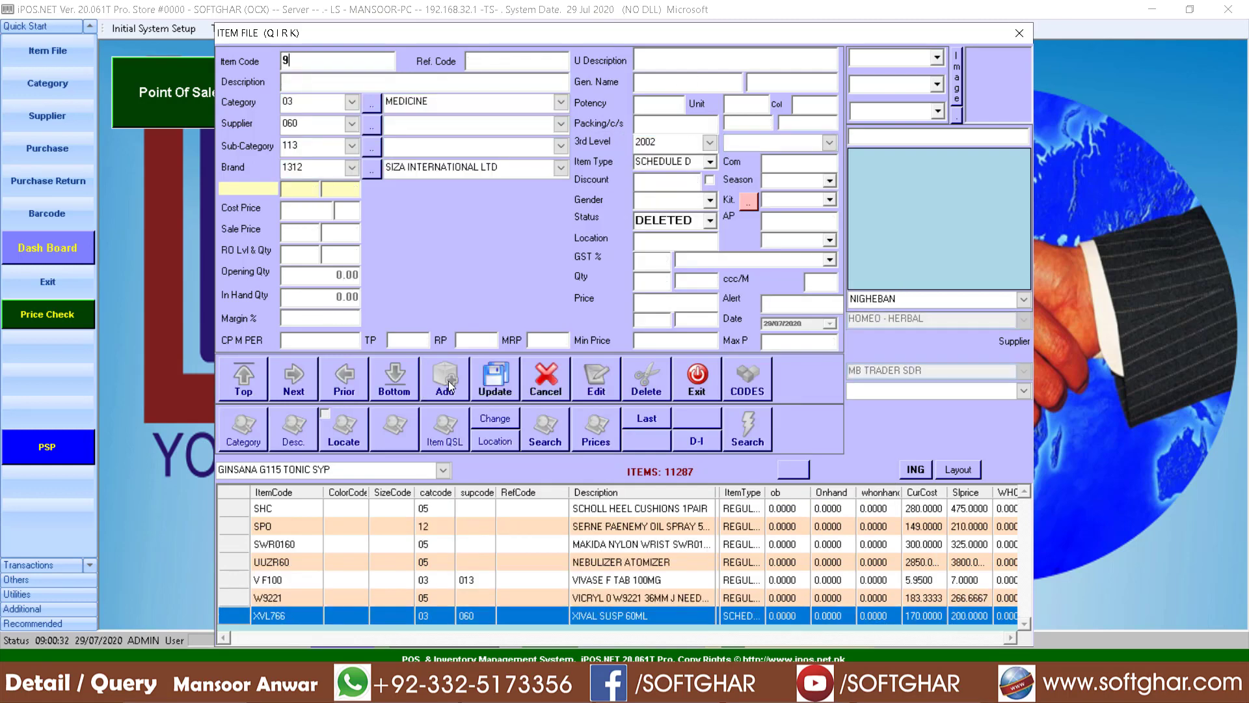
{"action": "type", "text": "0014"}
{"action": "key", "text": "Return"}
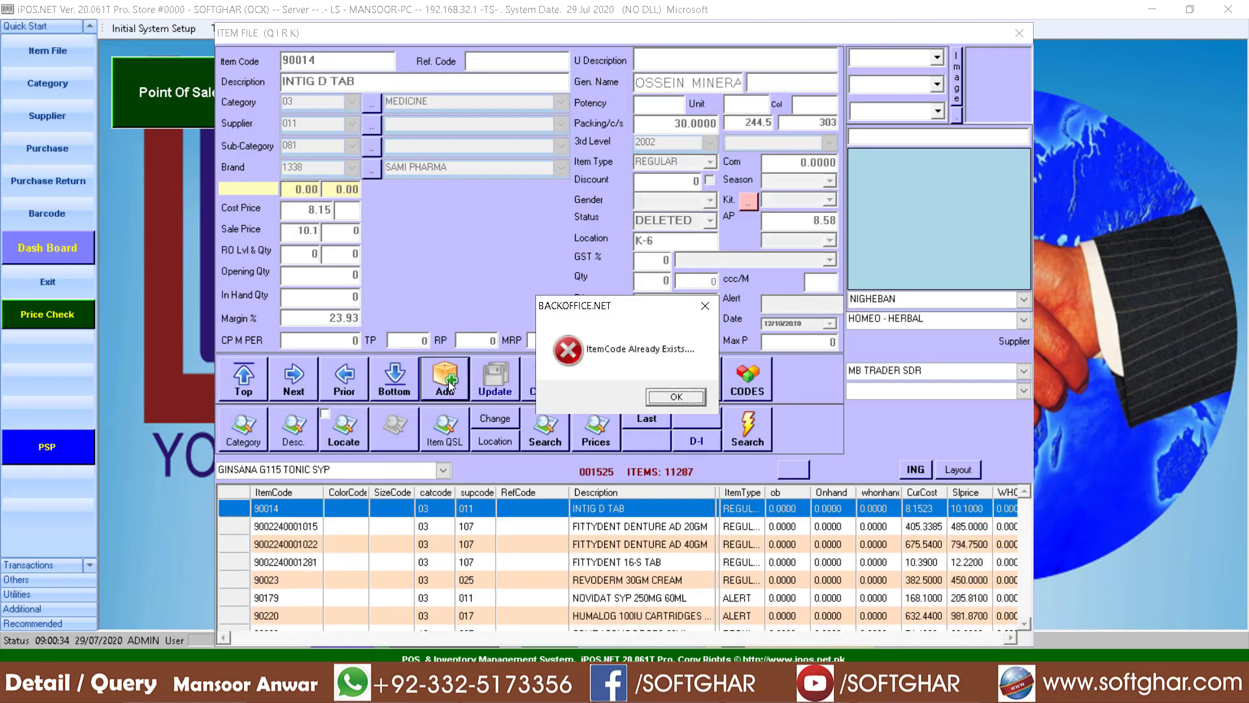
{"action": "key", "text": "Return"}
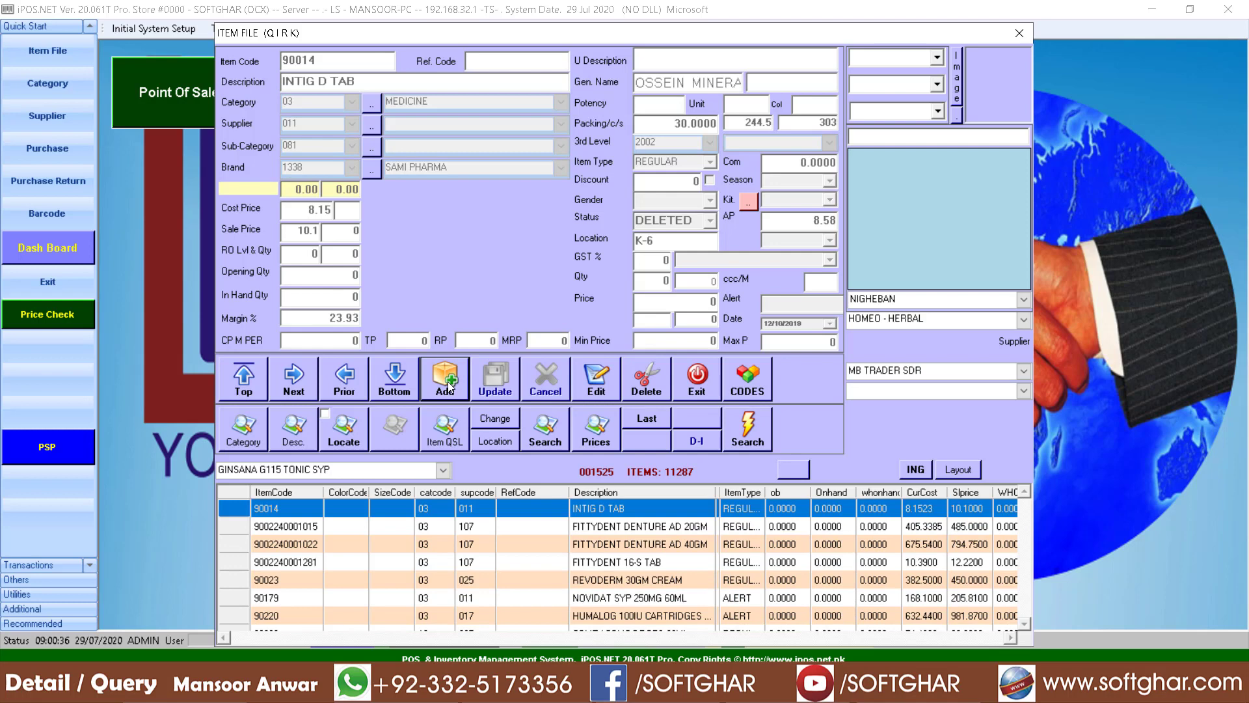
Step: Start a new item with the item code 90015
{"action": "left_click", "coordinate": [449, 385]}
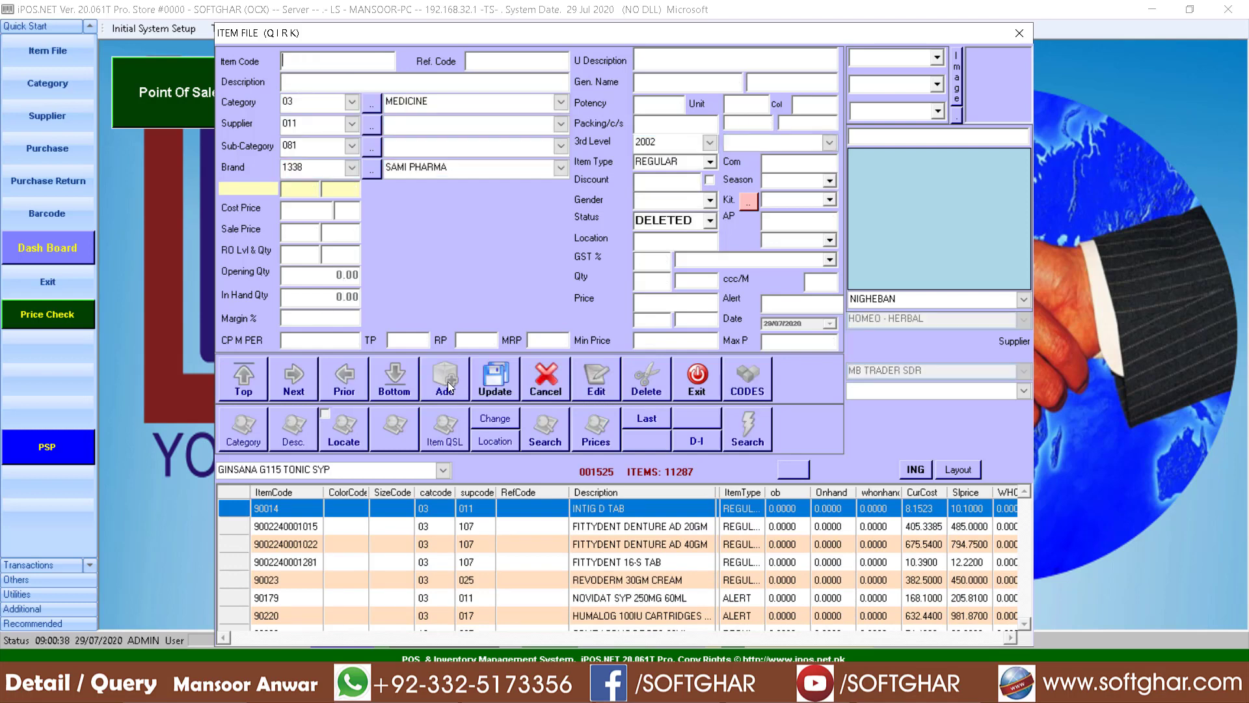
{"action": "type", "text": "90015"}
{"action": "key", "text": "Return"}
Step: Open Gastrolux.jpg from the medicine folder in Paint and underline the generic name Esomeprazole on the package photo
{"action": "left_click", "coordinate": [188, 688]}
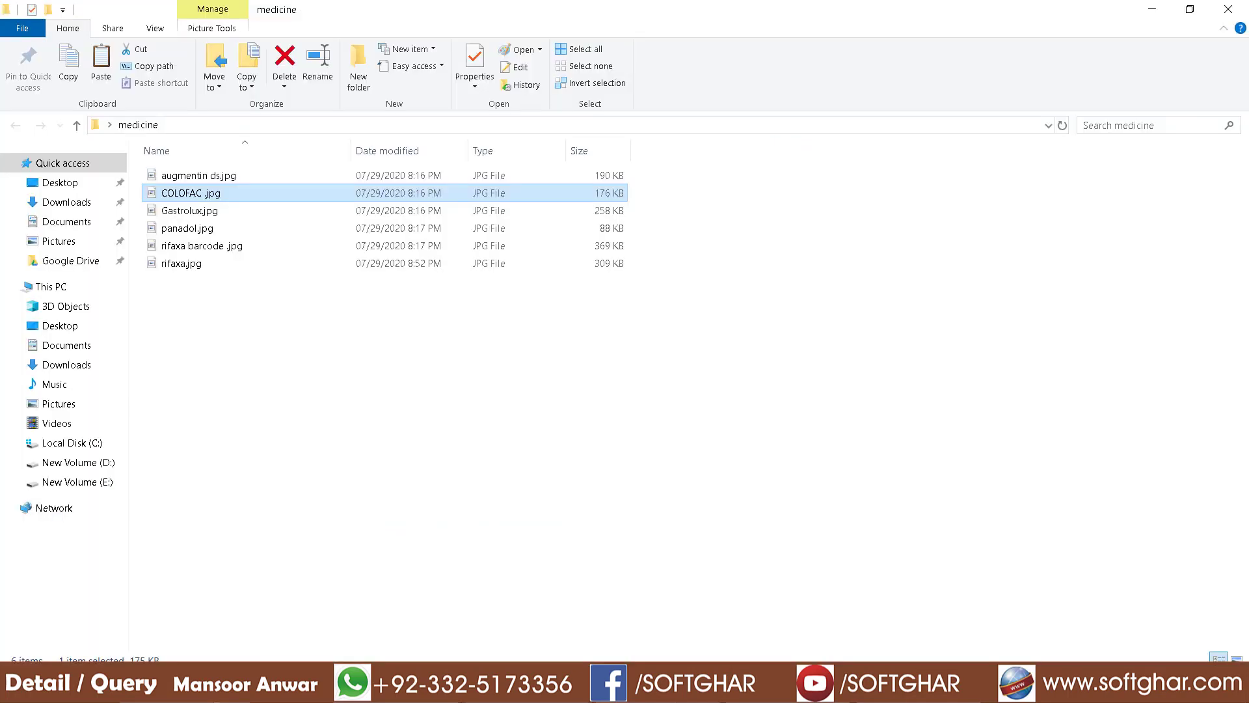
{"action": "left_click", "coordinate": [205, 215]}
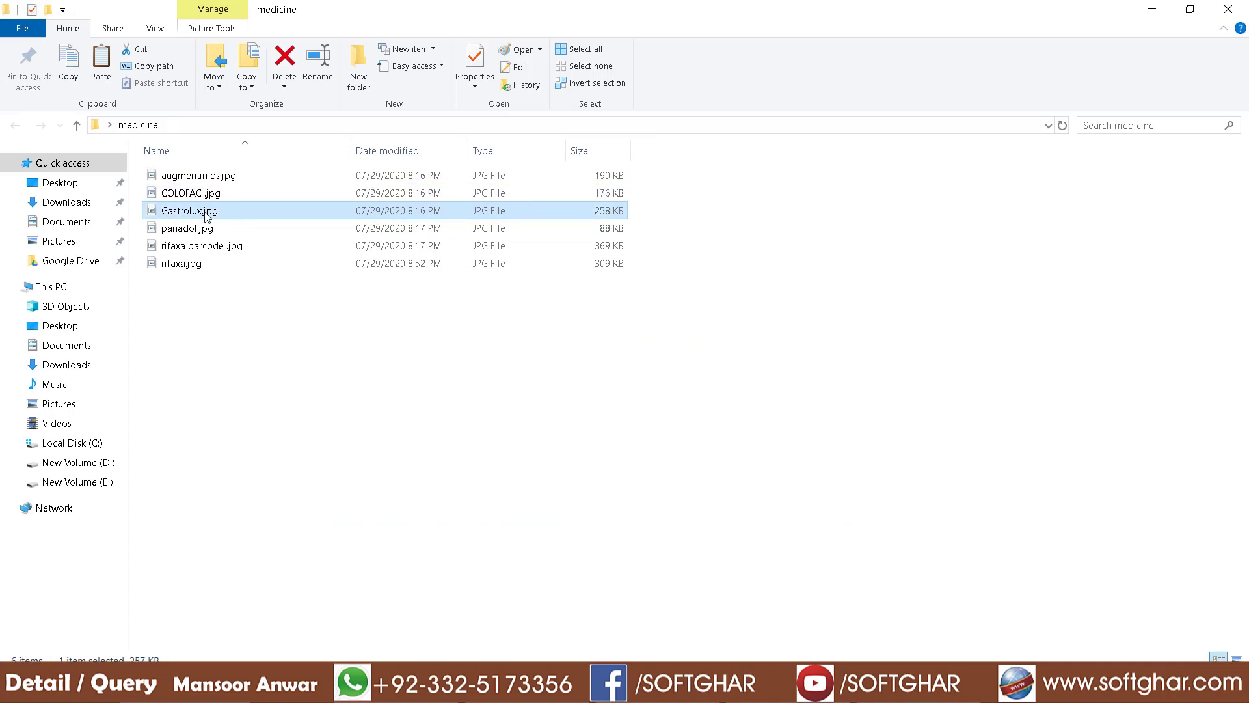
{"action": "double_click", "coordinate": [205, 212]}
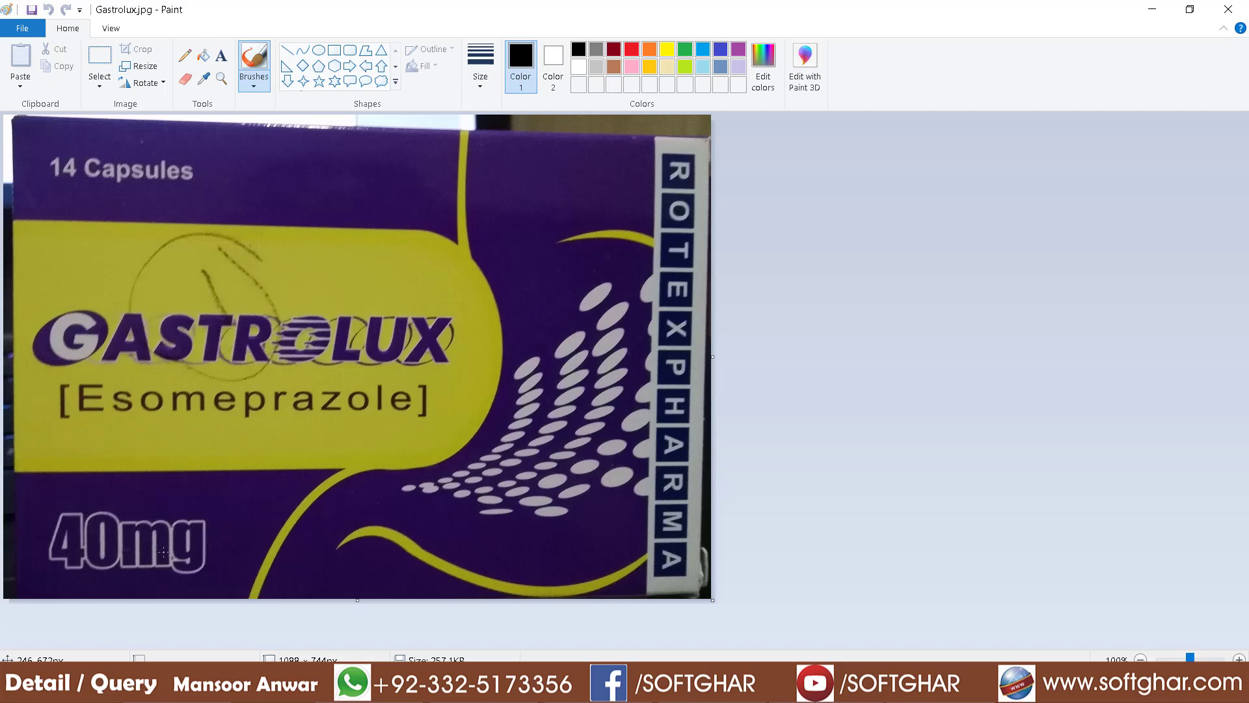
{"action": "left_click_drag", "start_coordinate": [59, 423], "coordinate": [417, 419]}
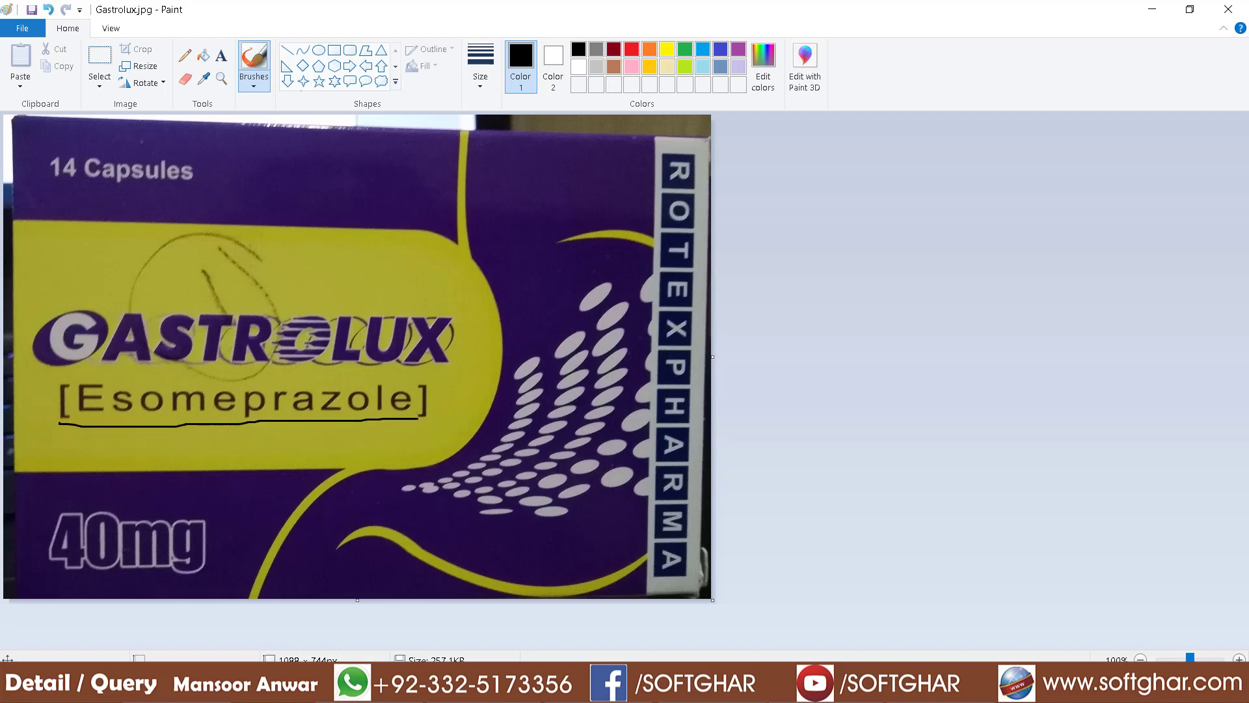
Step: Return to iPOS.NET and enter the description GASTROLUX 40MG and the generic name ESOMEPRAZOLE for the new item
{"action": "left_click", "coordinate": [501, 686]}
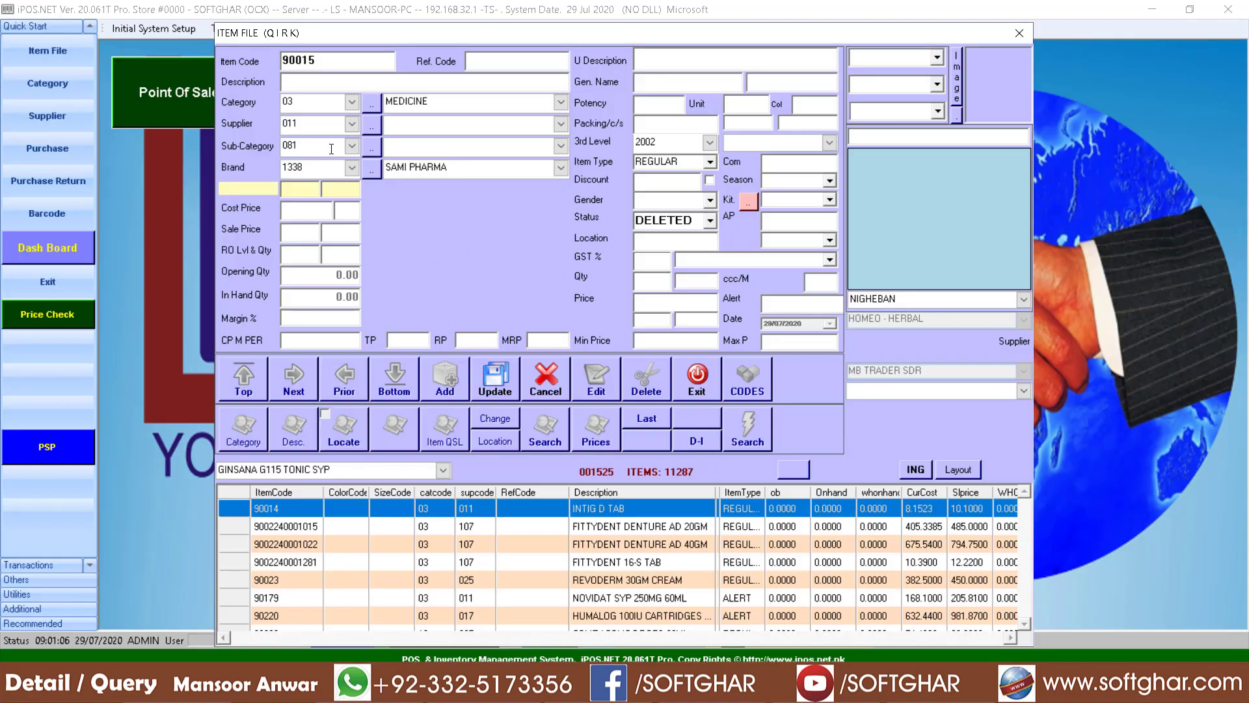
{"action": "type", "text": "GASTROLUX 40MG"}
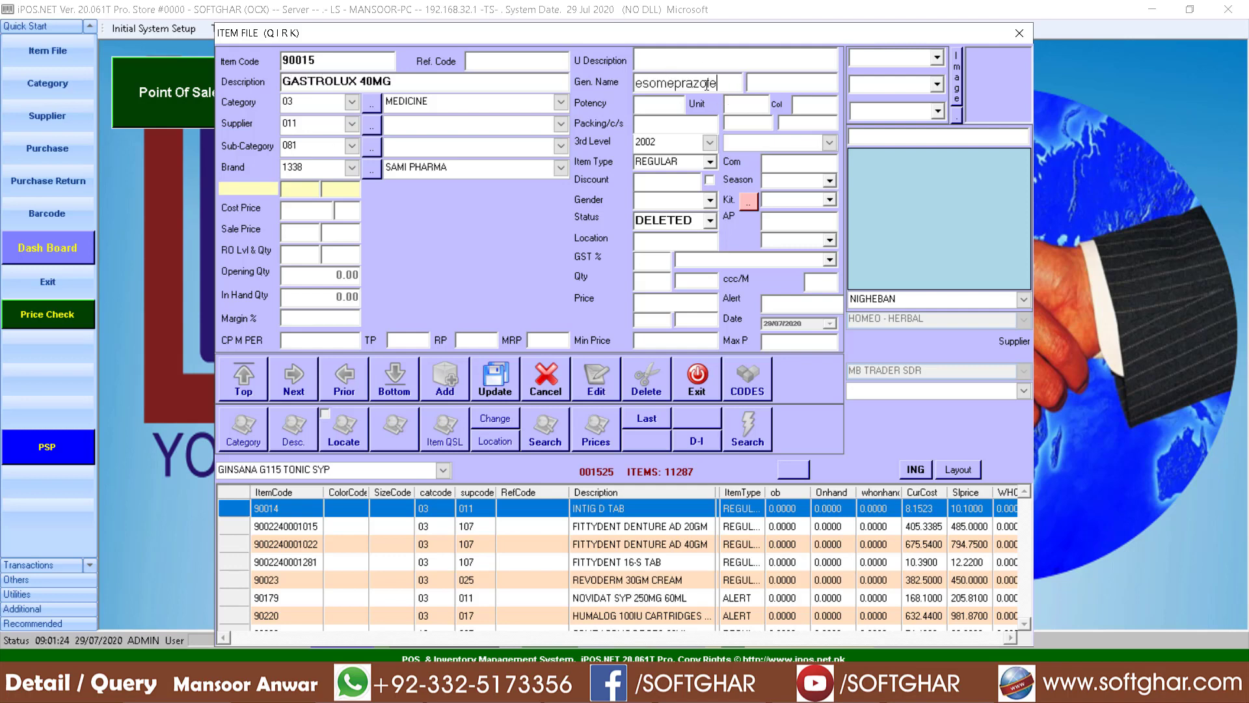
{"action": "key", "text": "BackSpace"}
{"action": "key", "text": "BackSpace"}
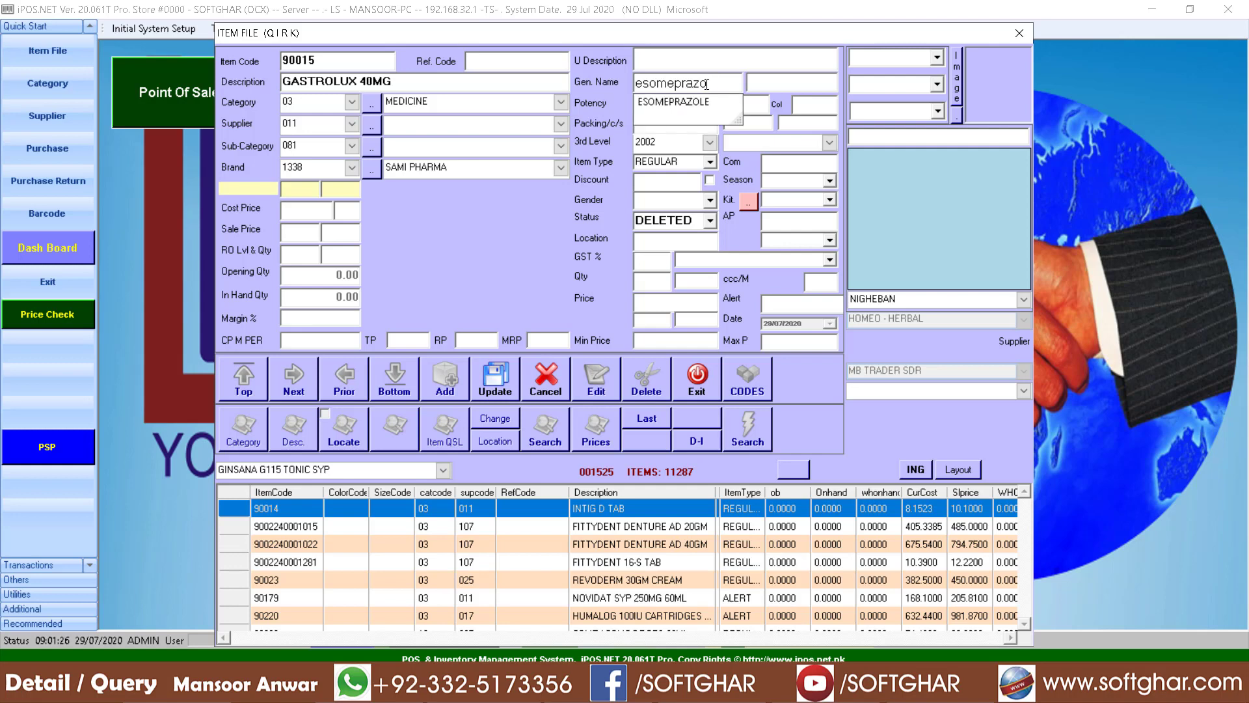
{"action": "key", "text": "Down"}
{"action": "key", "text": "Return"}
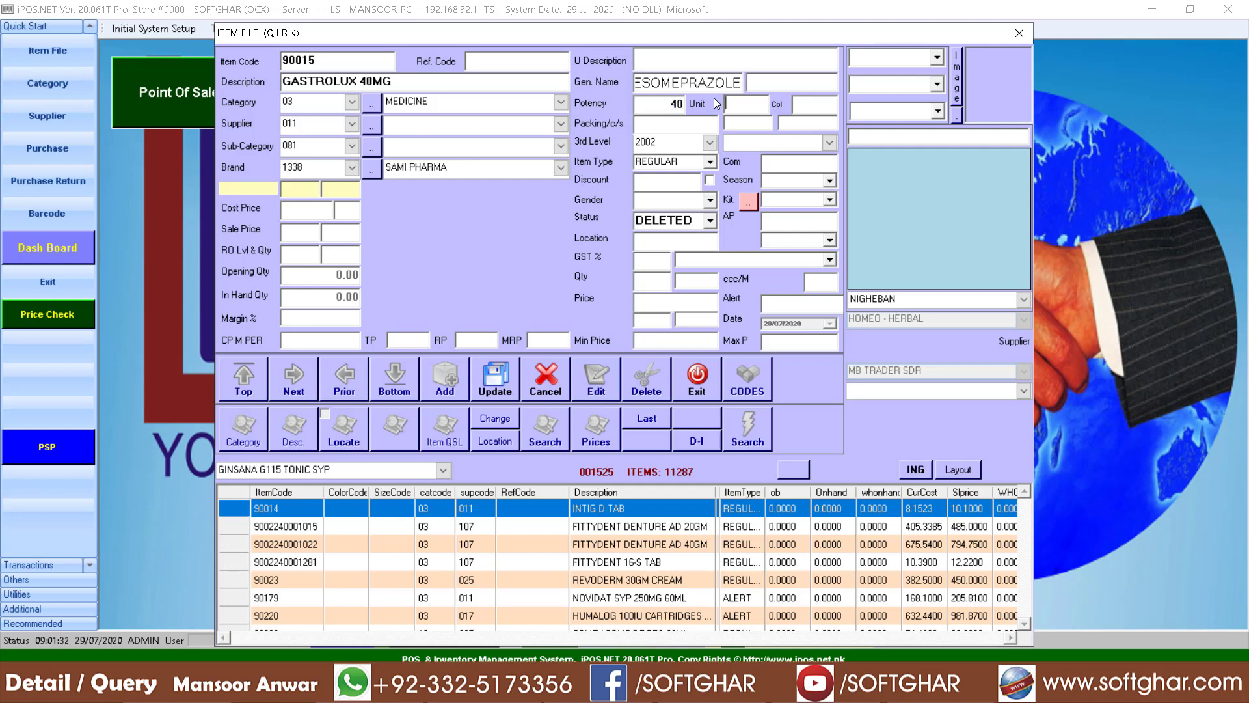
Step: Set the potency to 40 MG and the packing to 14, with a pack cost of 650 and a pack sale price of 750
{"action": "type", "text": "MG"}
{"action": "left_click", "coordinate": [680, 129]}
{"action": "type", "text": "14"}
{"action": "left_click", "coordinate": [768, 125]}
{"action": "type", "text": "650"}
{"action": "key", "text": "Return"}
{"action": "type", "text": "750"}
{"action": "key", "text": "Return"}
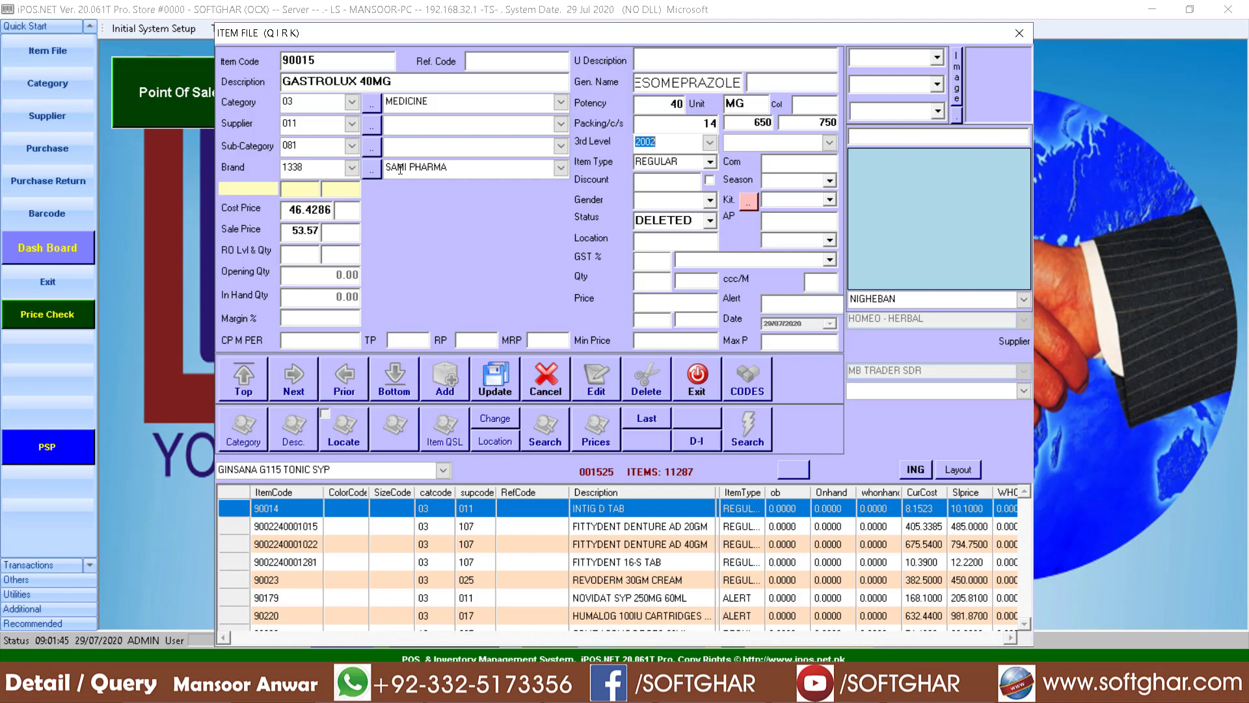
Step: Change the item's brand to ROTEX PHARMA and save the item
{"action": "left_click", "coordinate": [457, 173]}
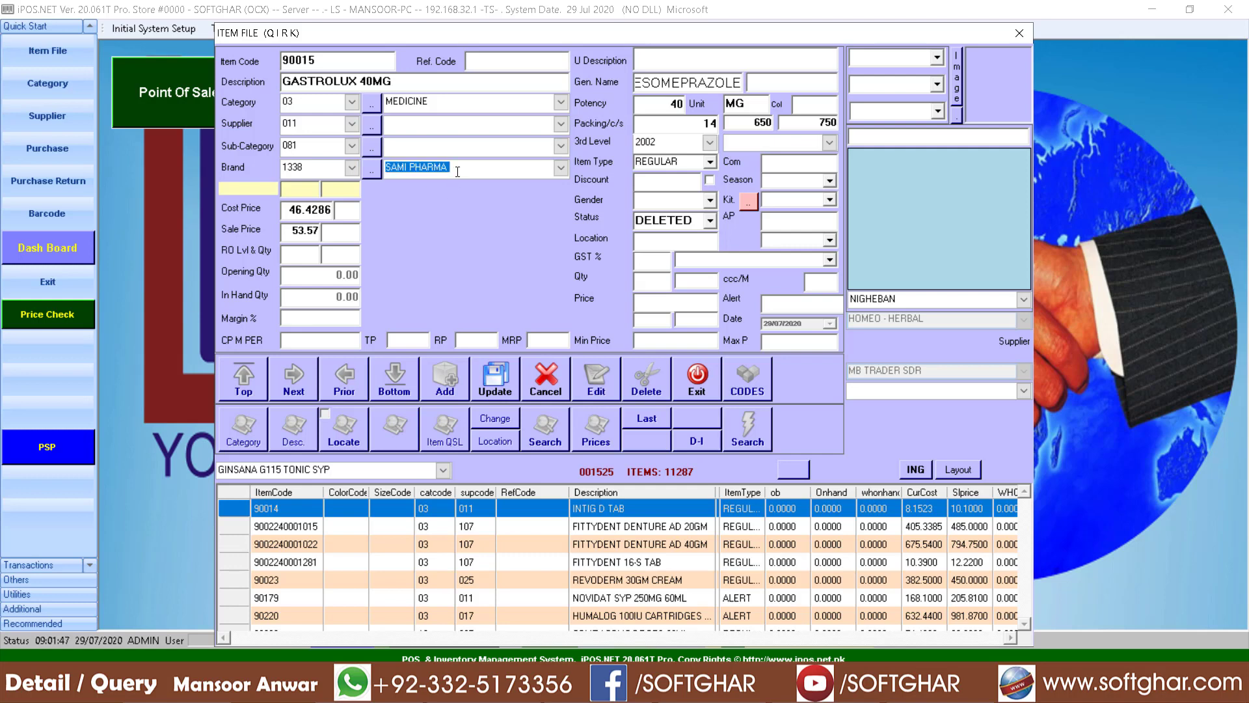
{"action": "left_click", "coordinate": [458, 171]}
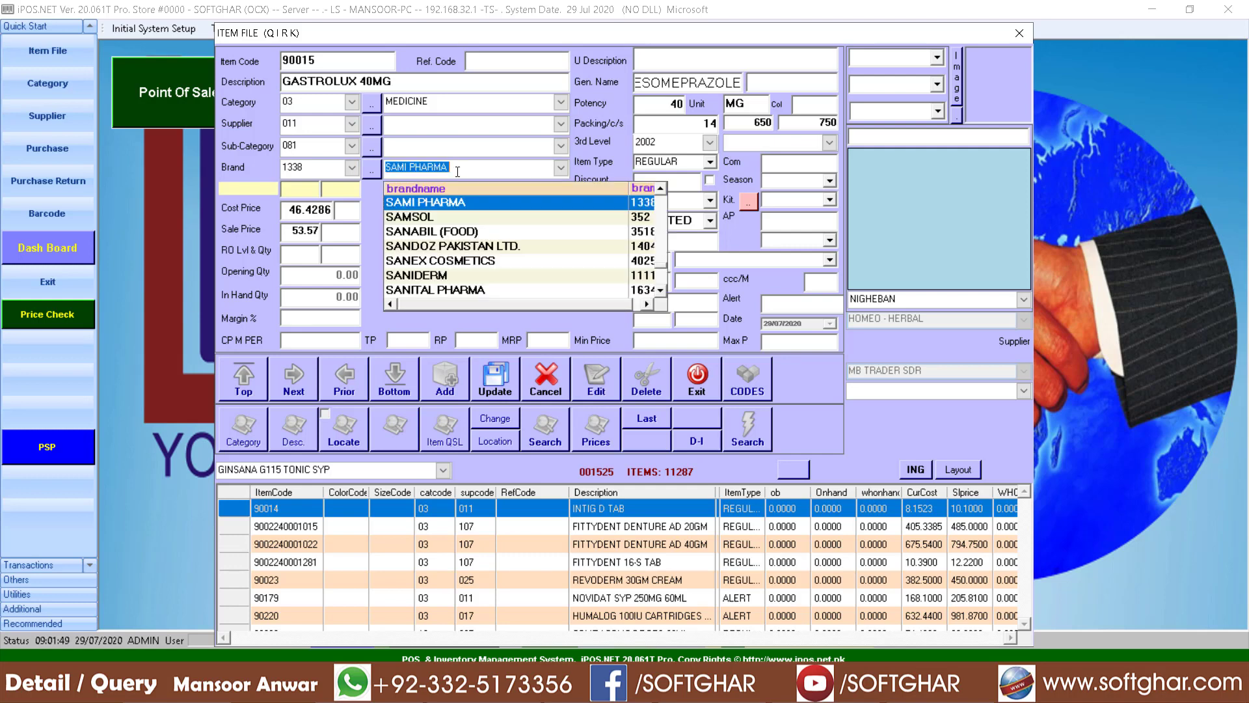
{"action": "type", "text": "ROTEX"}
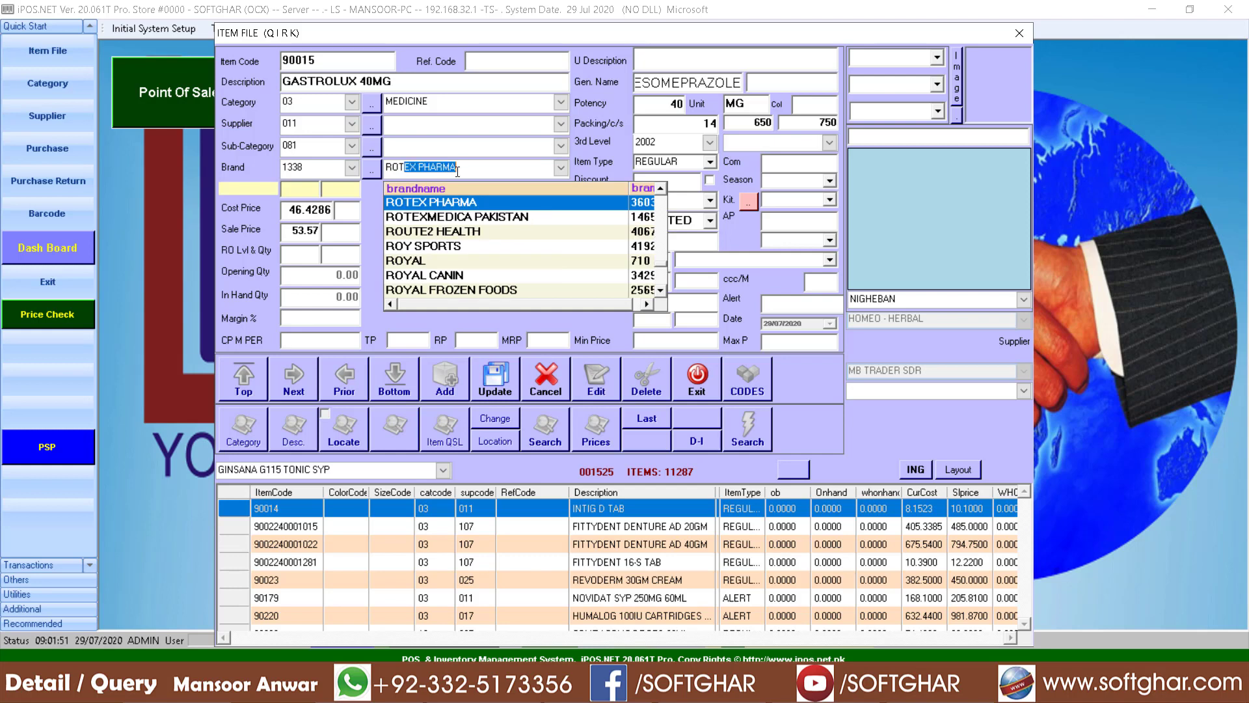
{"action": "key", "text": "Return"}
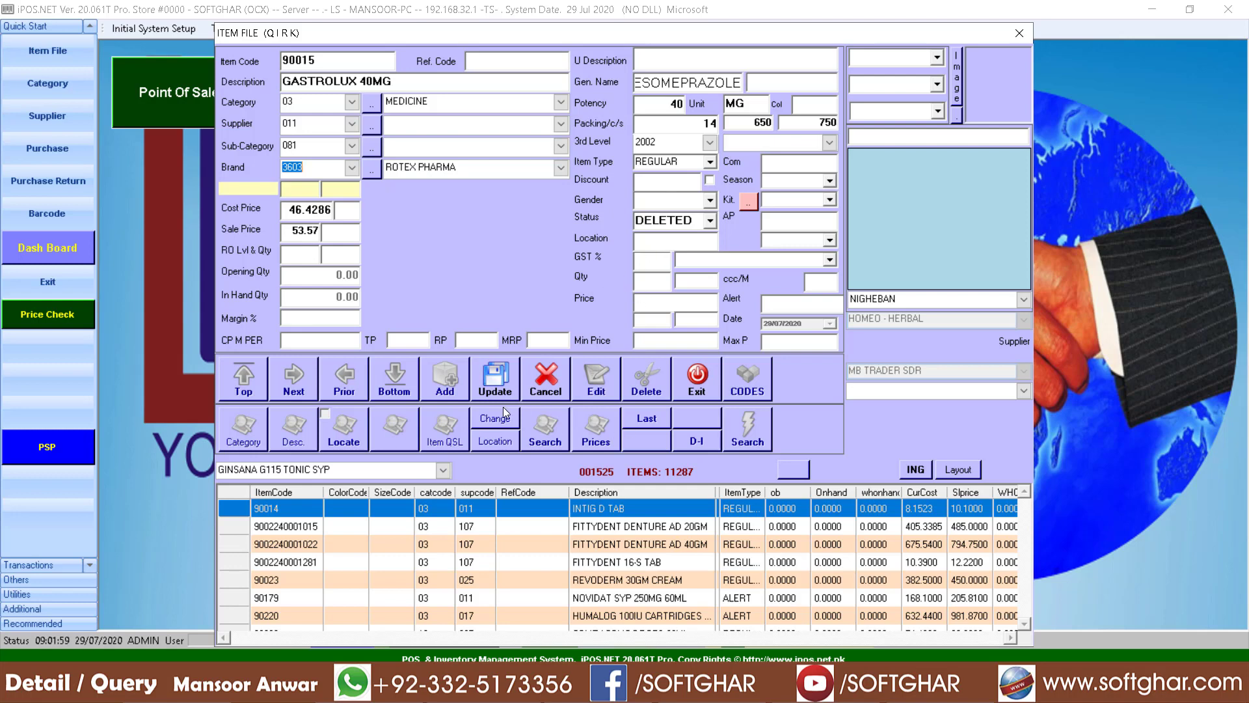
{"action": "left_click", "coordinate": [495, 384]}
{"action": "left_click", "coordinate": [657, 391]}
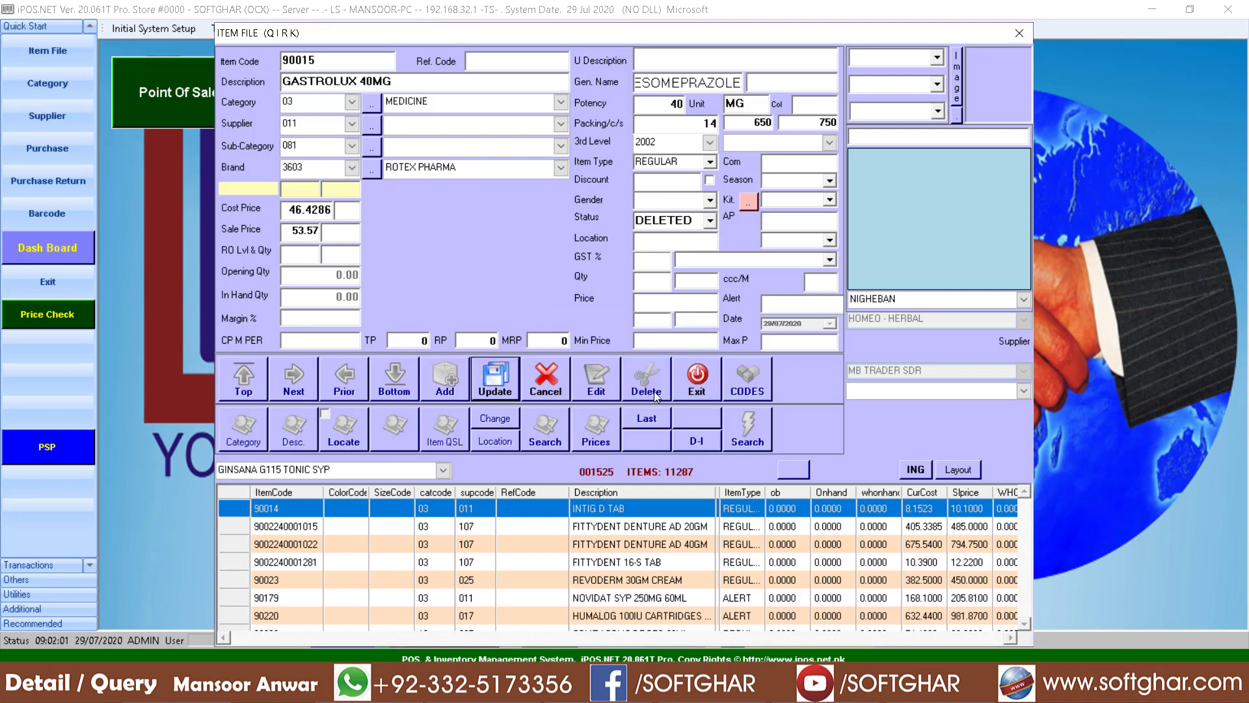